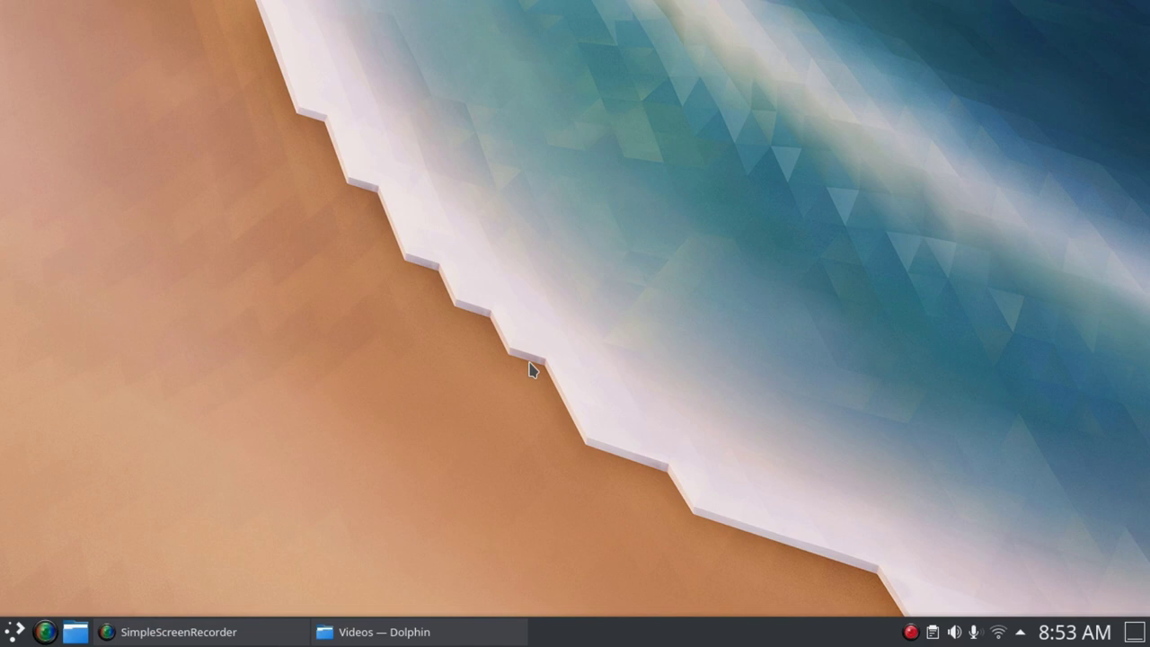
- Look through the Global Theme and Plasma Style pages of System Settings, and close it
click(12, 633)
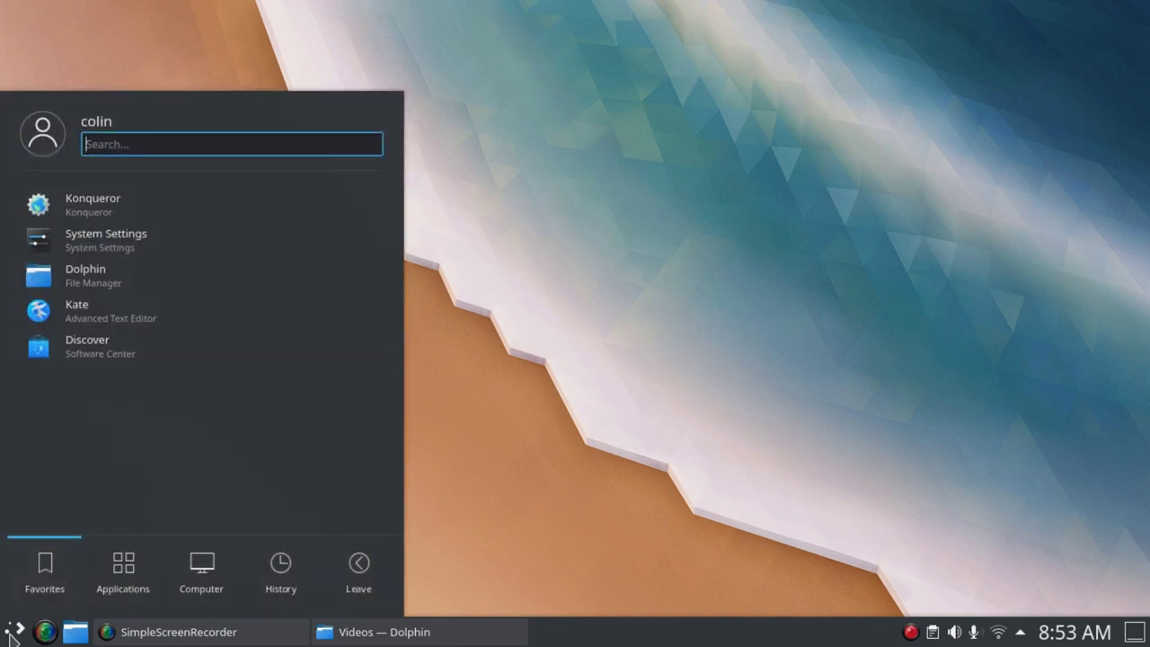
click(13, 633)
click(13, 633)
click(97, 250)
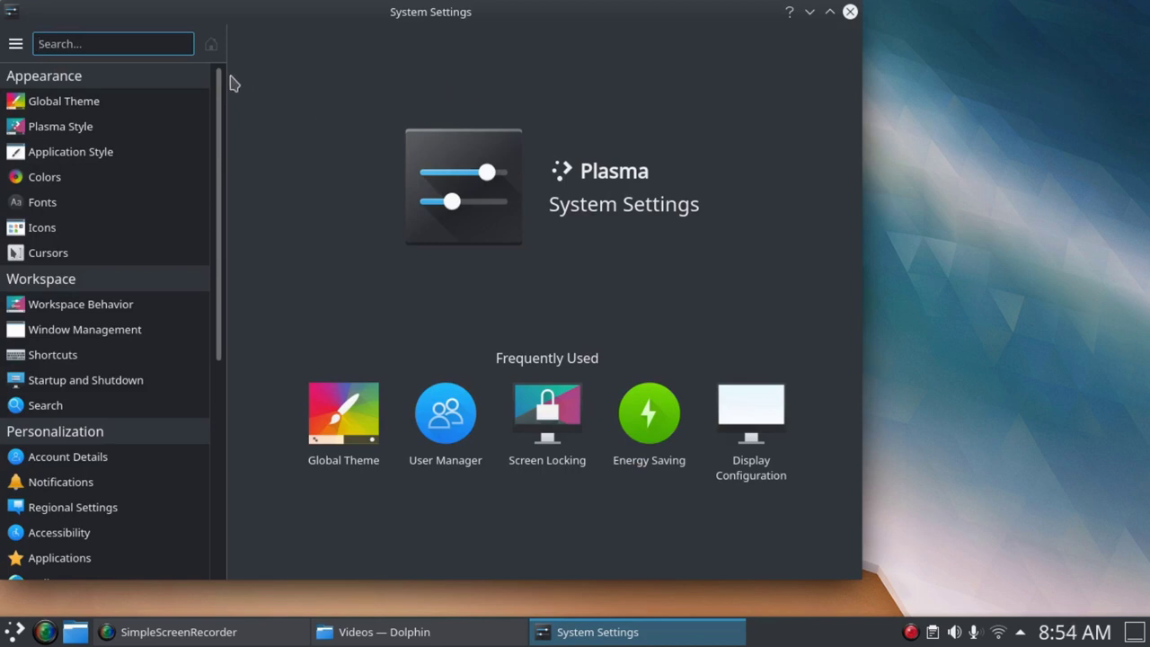
click(29, 101)
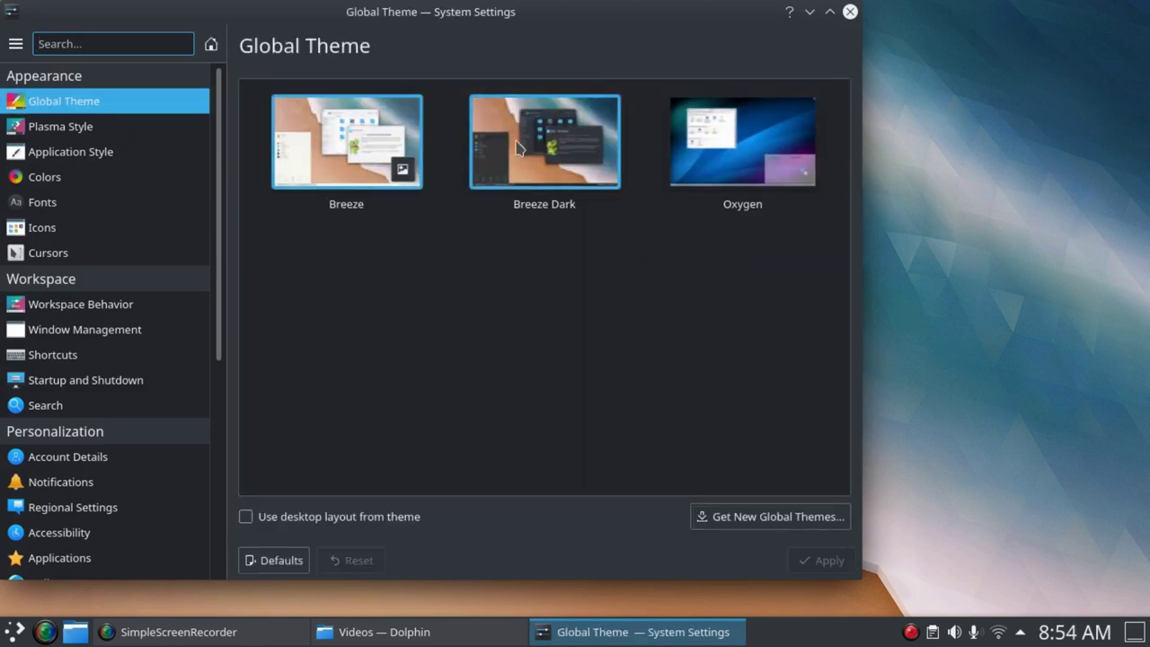
click(76, 126)
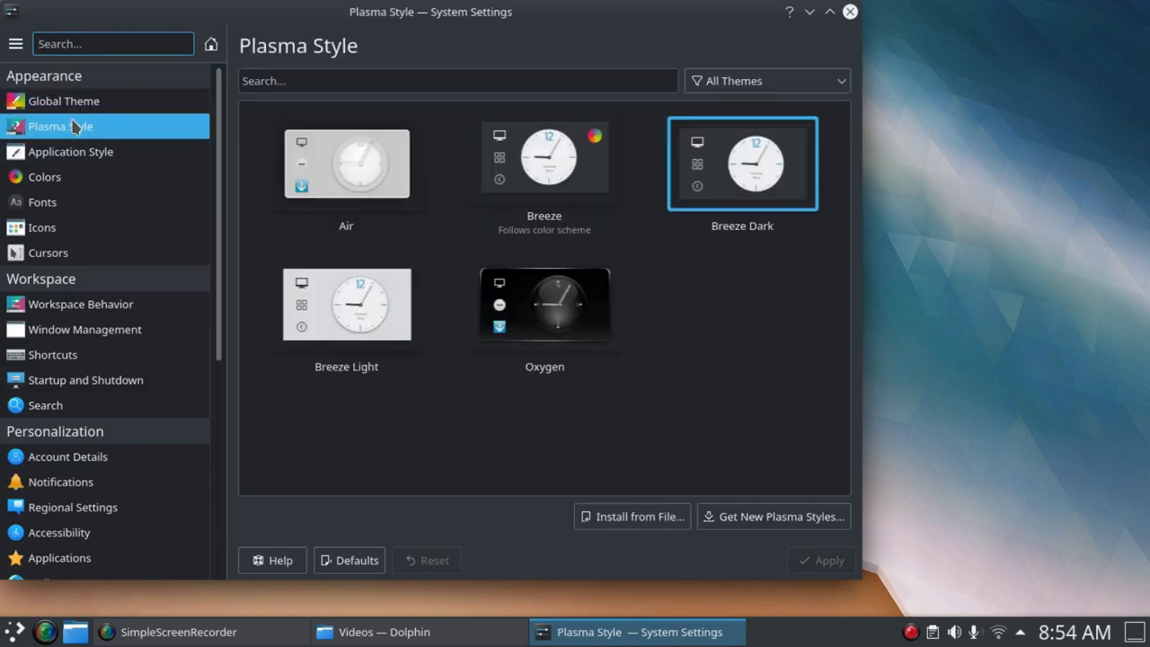
mouse_move(804, 156)
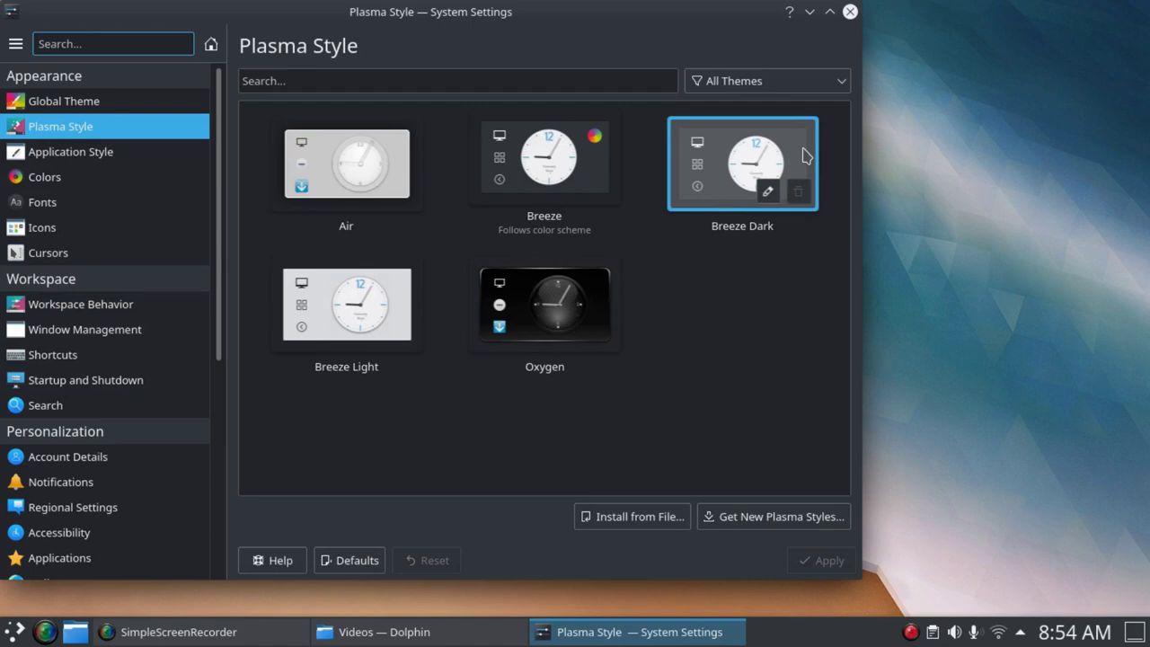
click(849, 12)
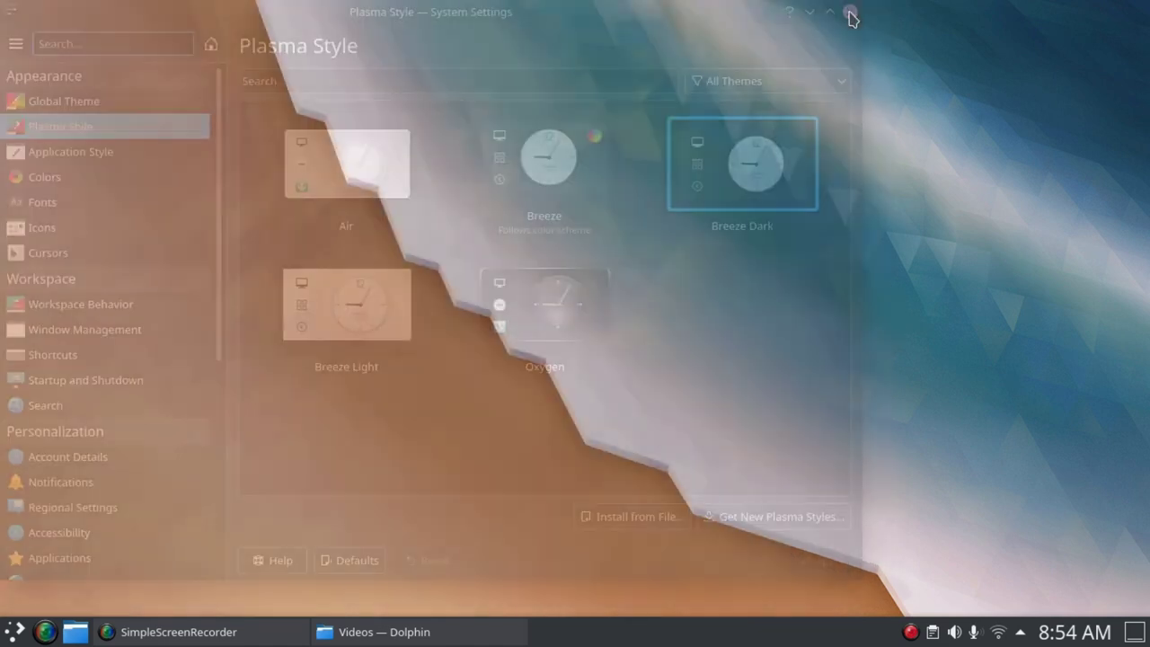
- Browse the installed applications in the Graphics, Internet, Multimedia and Office categories of the application launcher
click(14, 631)
click(123, 566)
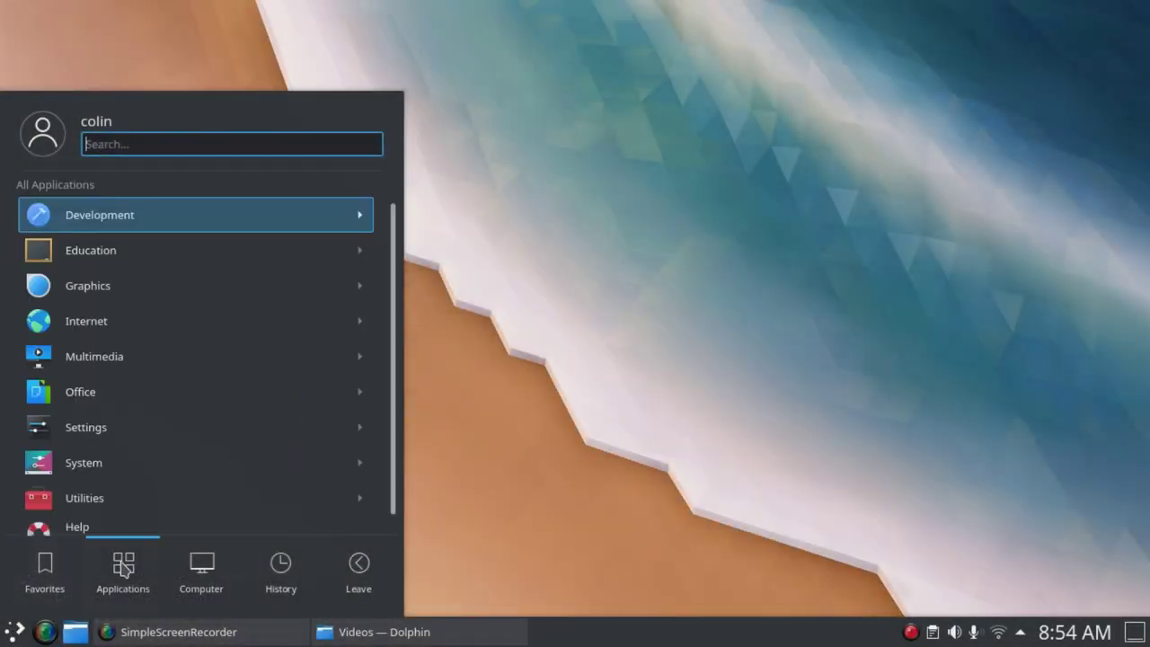
scroll(101, 236, down, 1)
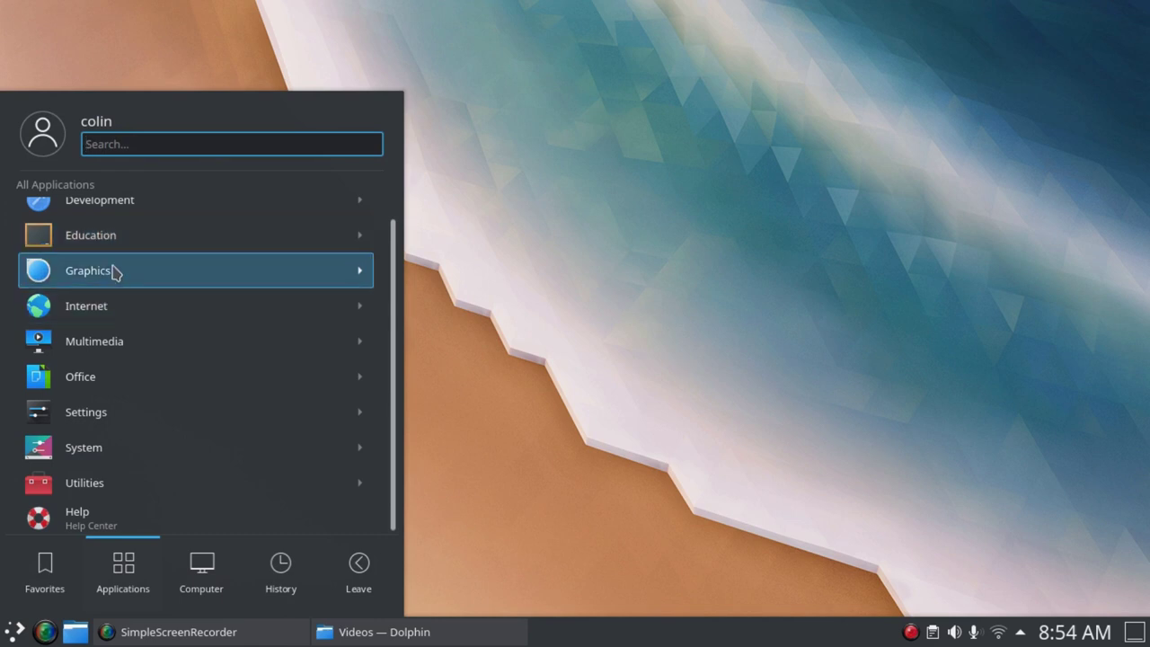
click(112, 270)
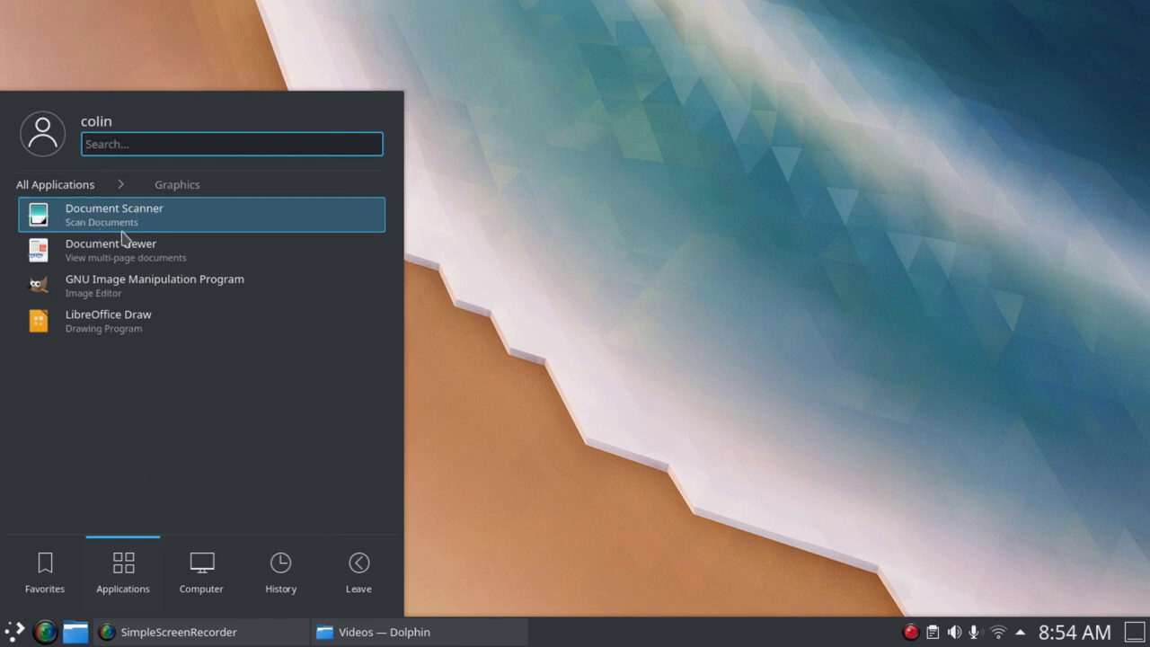
click(54, 187)
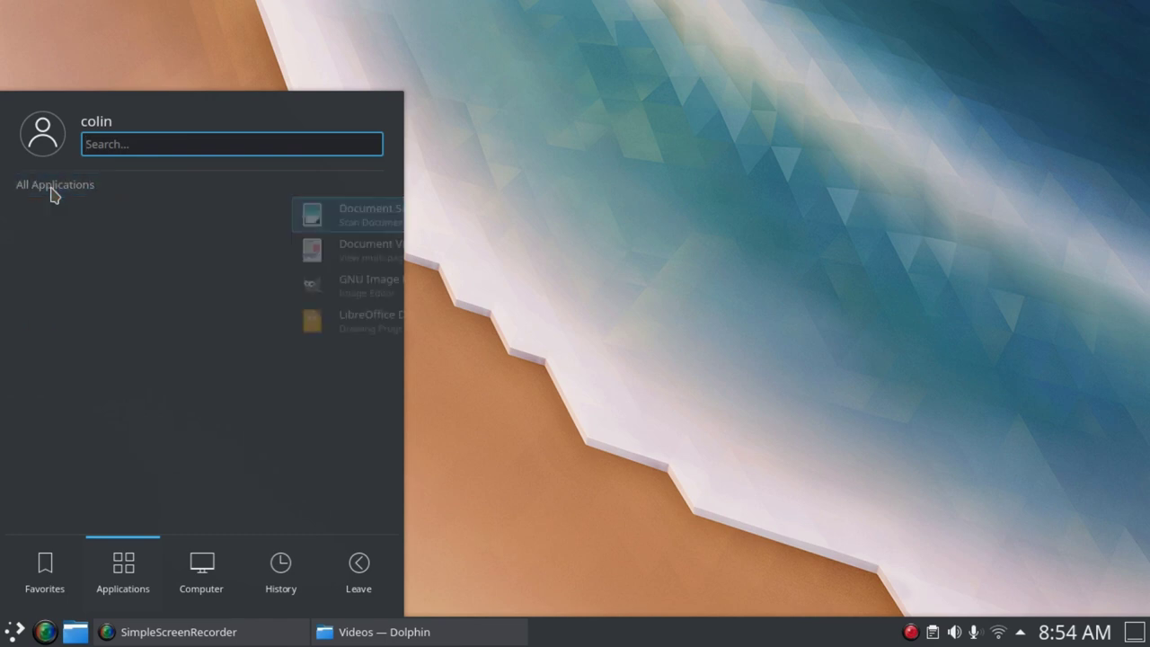
click(90, 320)
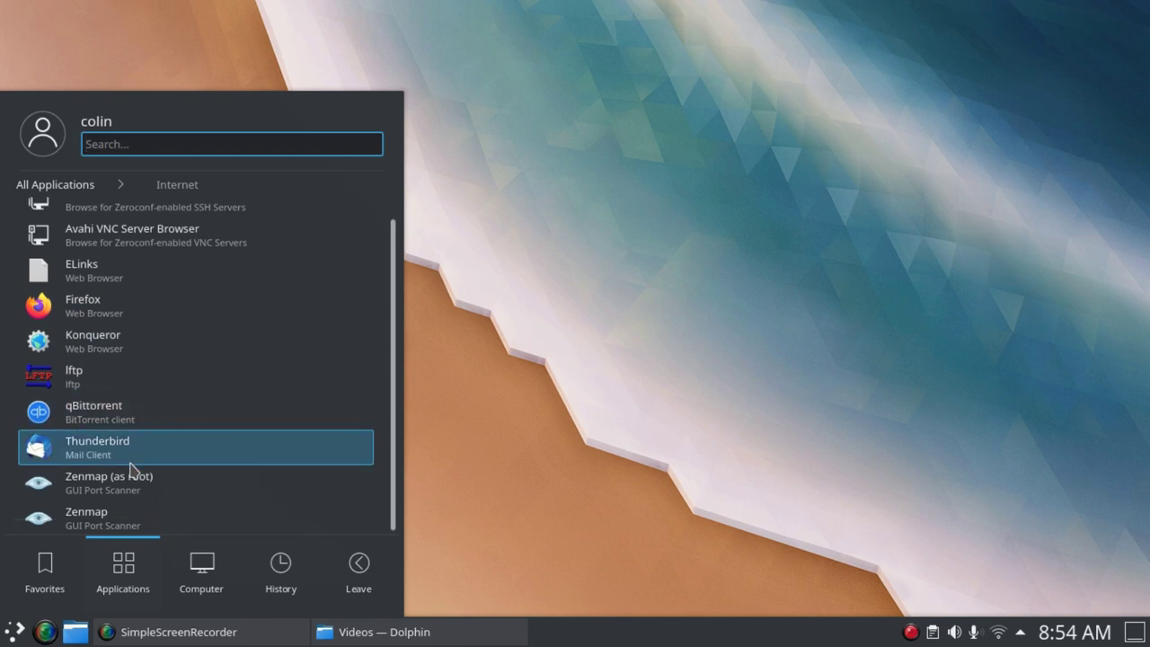
click(29, 191)
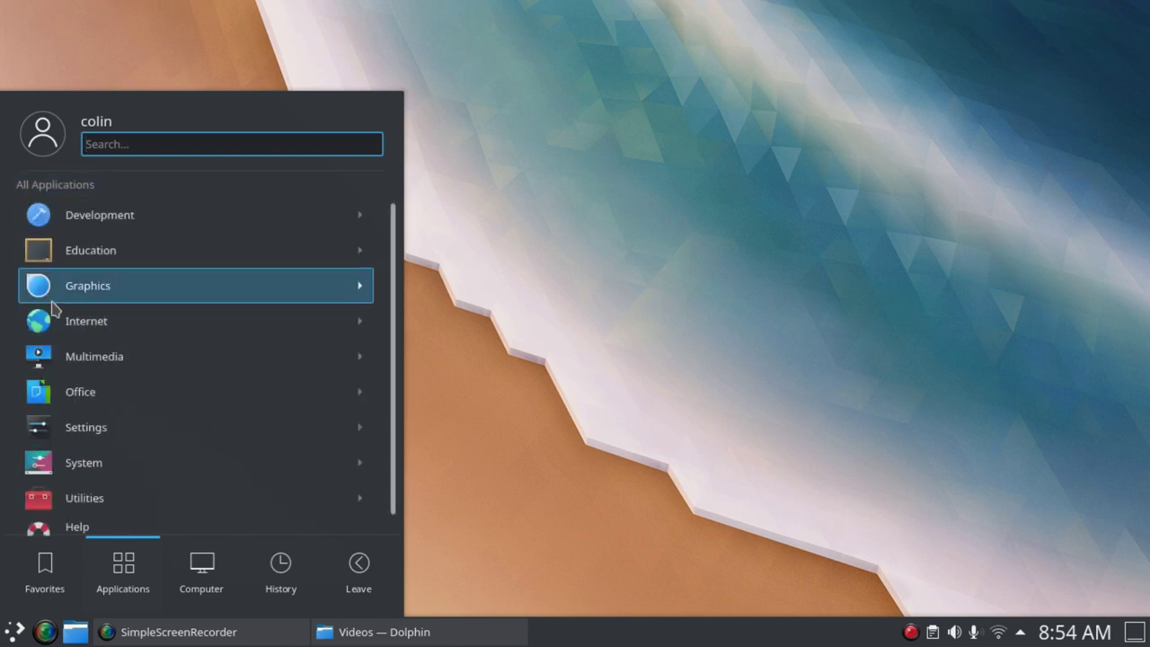
click(84, 357)
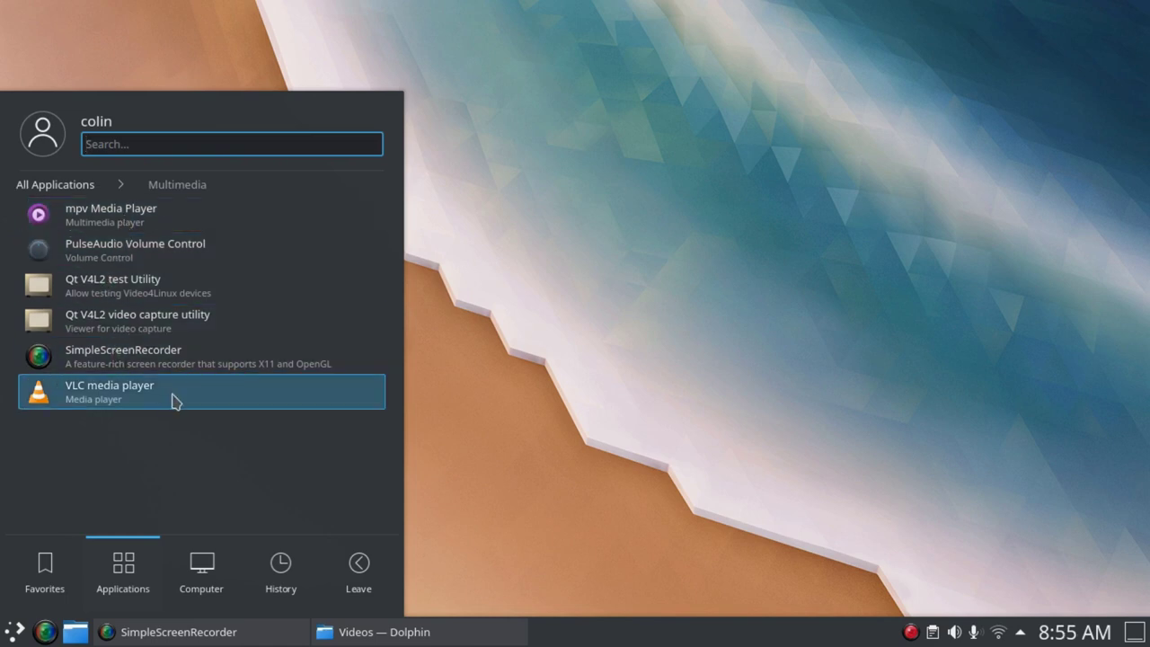
click(57, 186)
click(113, 393)
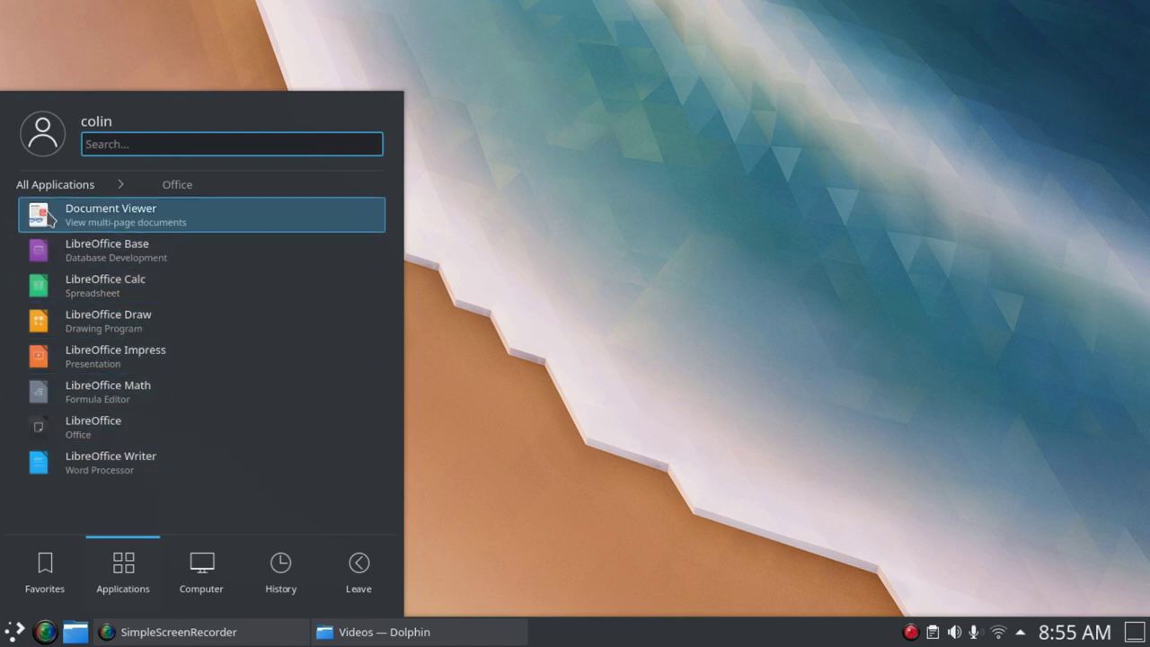
click(52, 185)
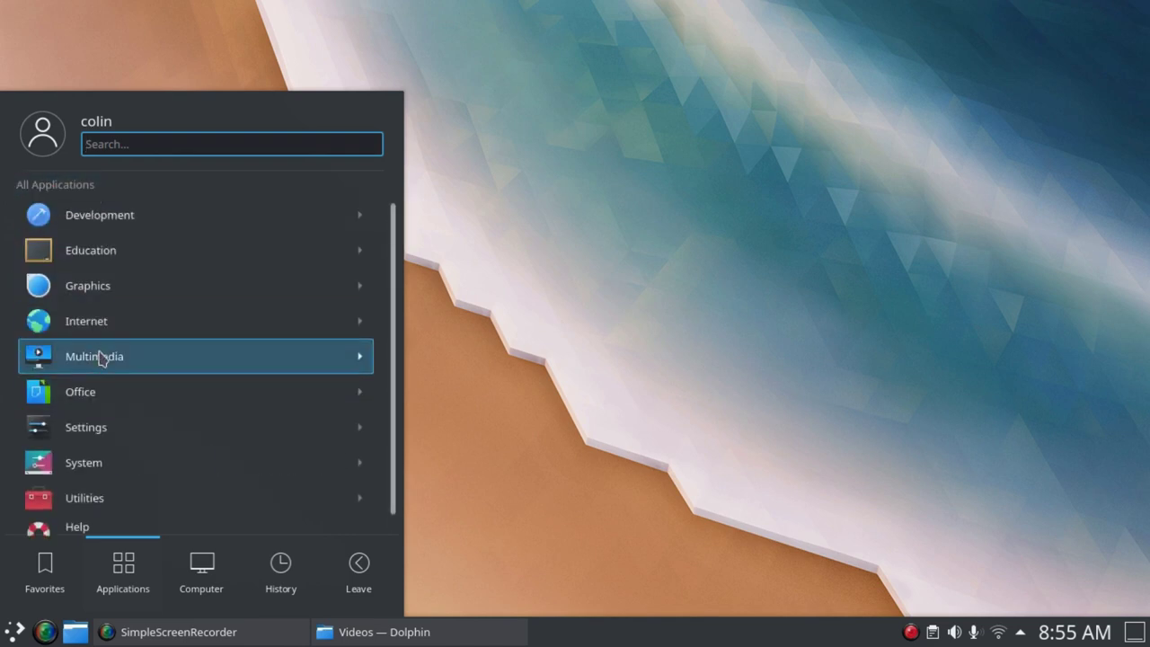
- Launch LibreOffice Calc, check its version information, and close the program
click(117, 388)
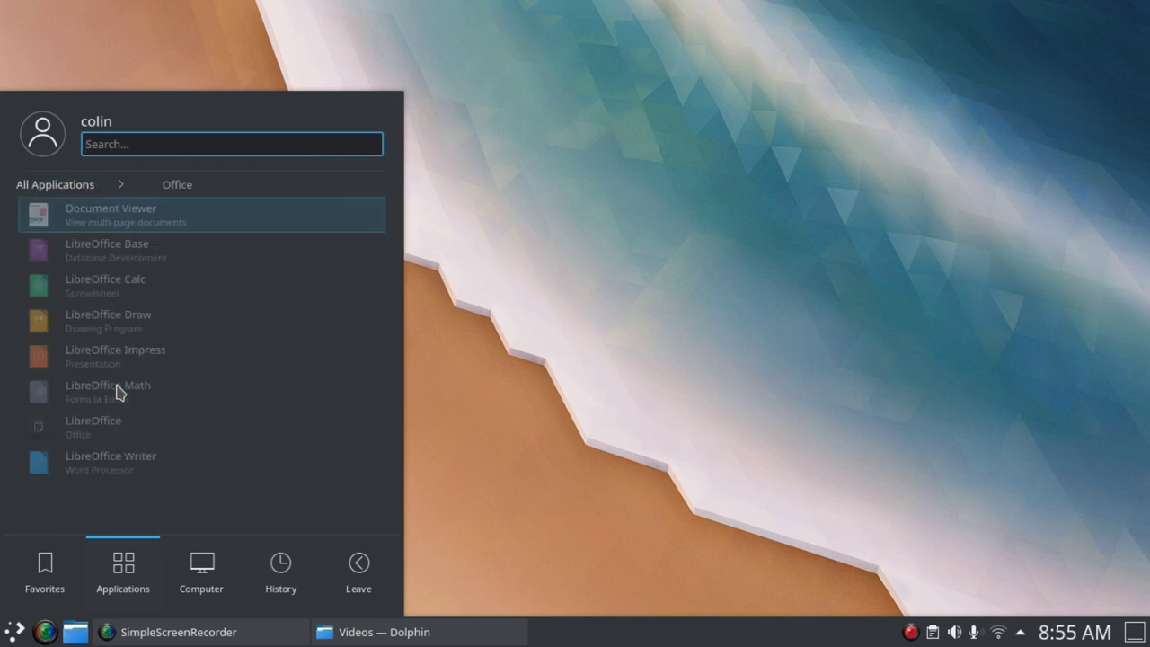
click(117, 284)
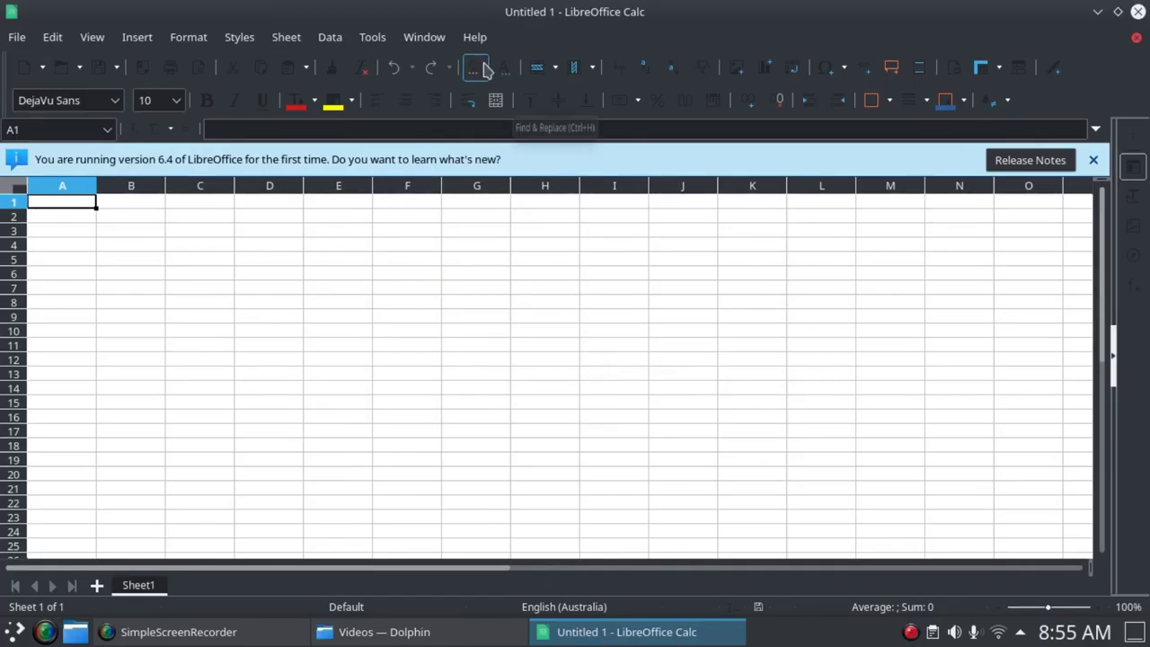
click(474, 36)
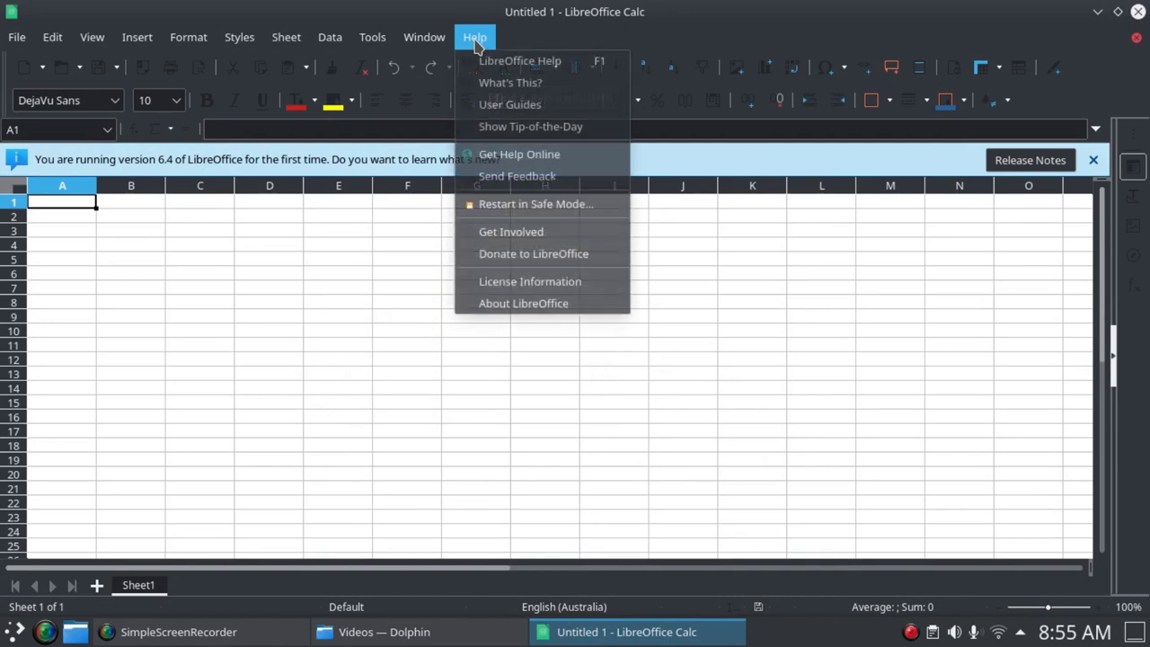
click(513, 302)
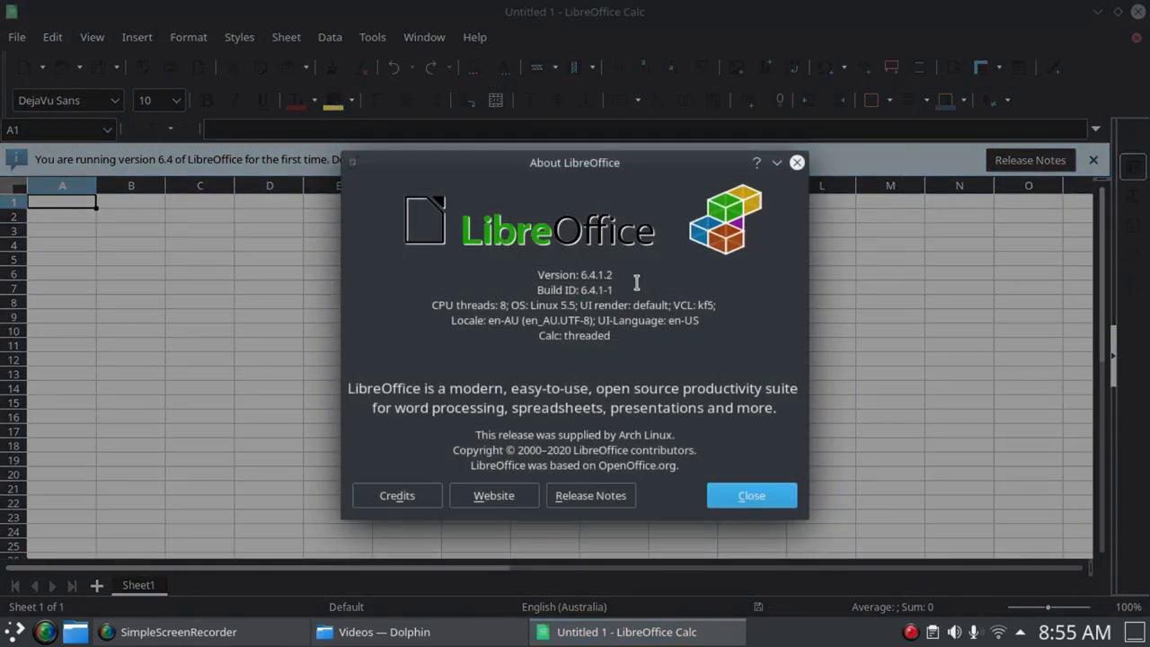
click(745, 496)
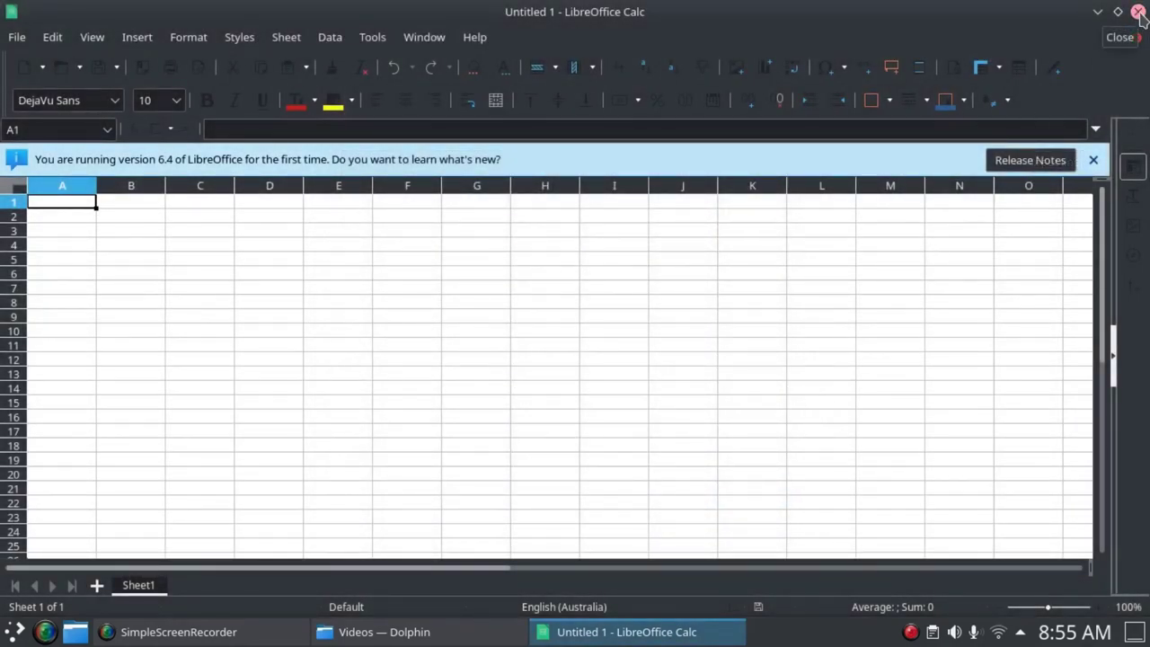
click(1137, 13)
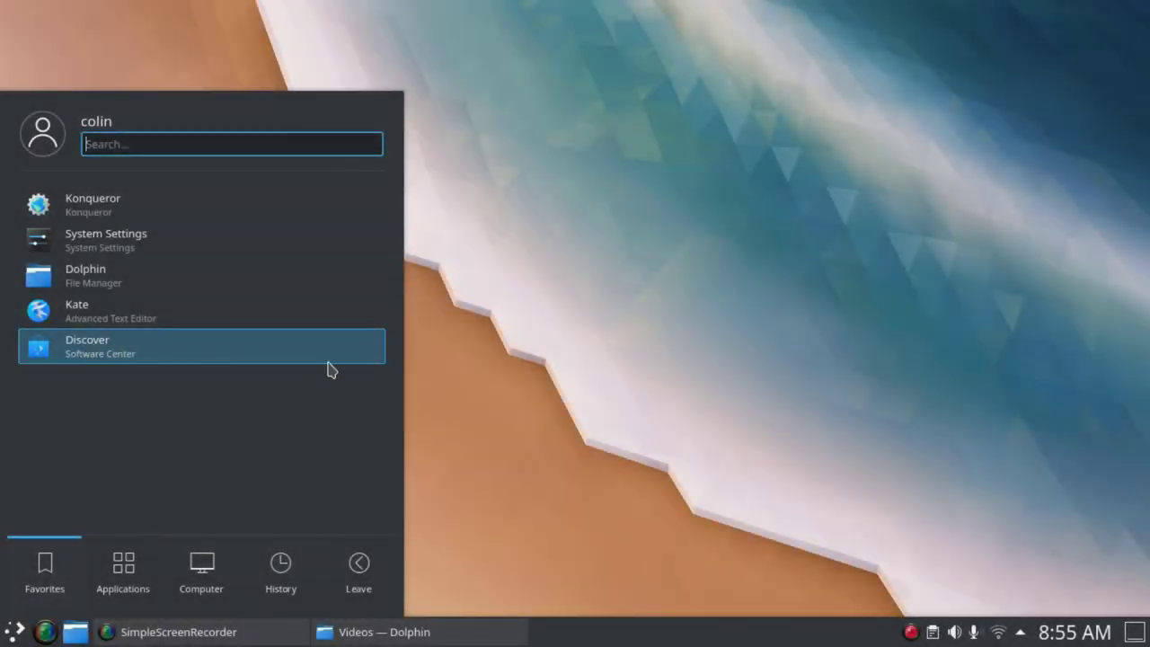
- Open the Discover software center
click(138, 358)
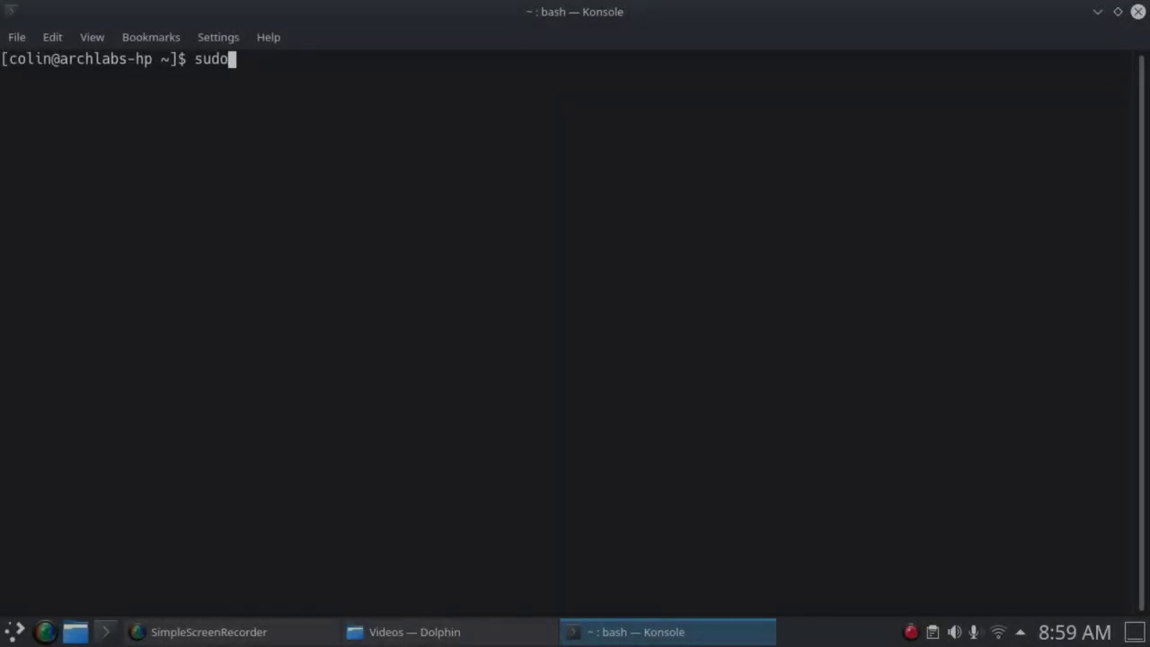
- Clear the unfinished command in Konsole and search the package repositories with "pacman -Ss packagekit"
key(BackSpace)
key(BackSpace)
key(BackSpace)
key(BackSpace)
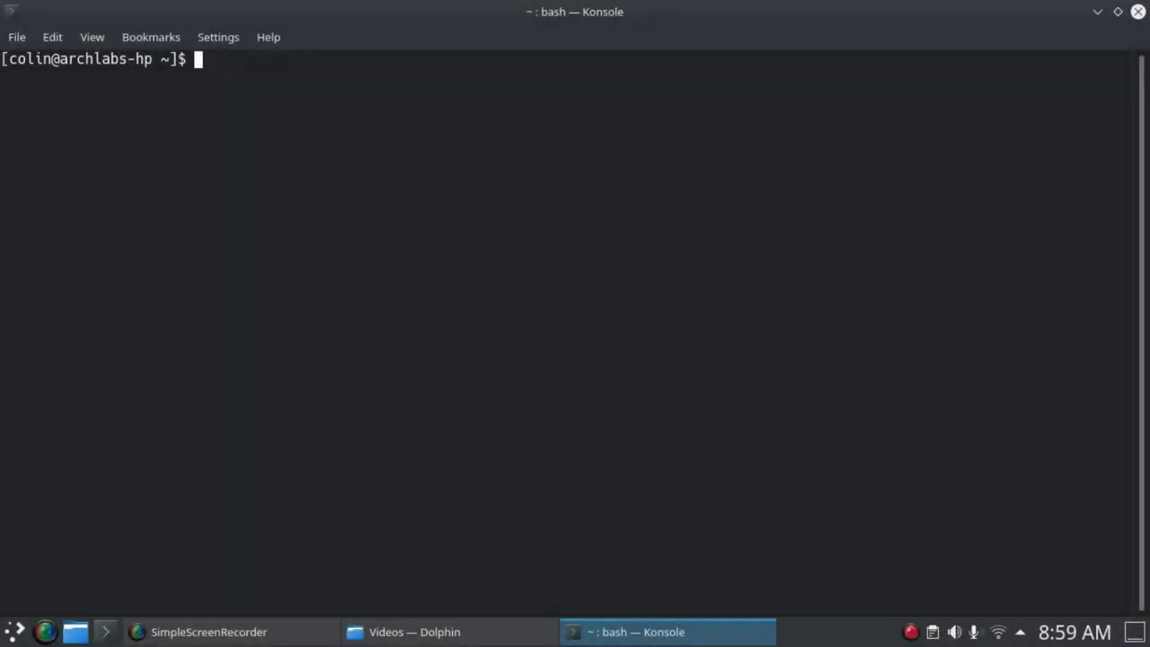
text(pacman -)
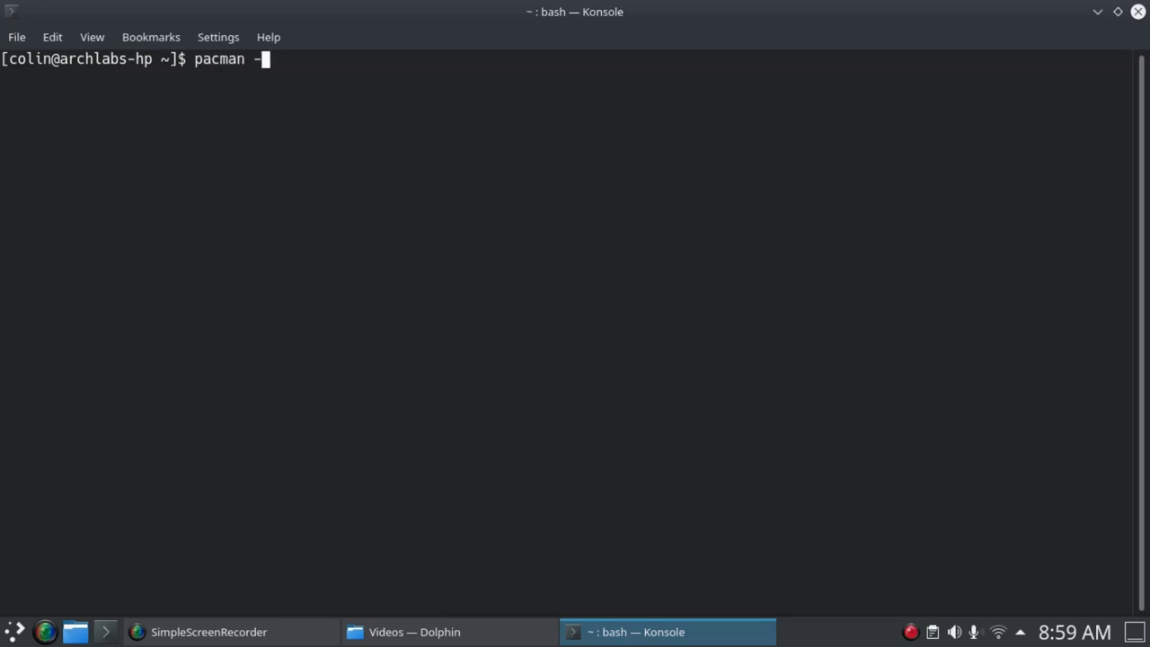
text(Ss package)
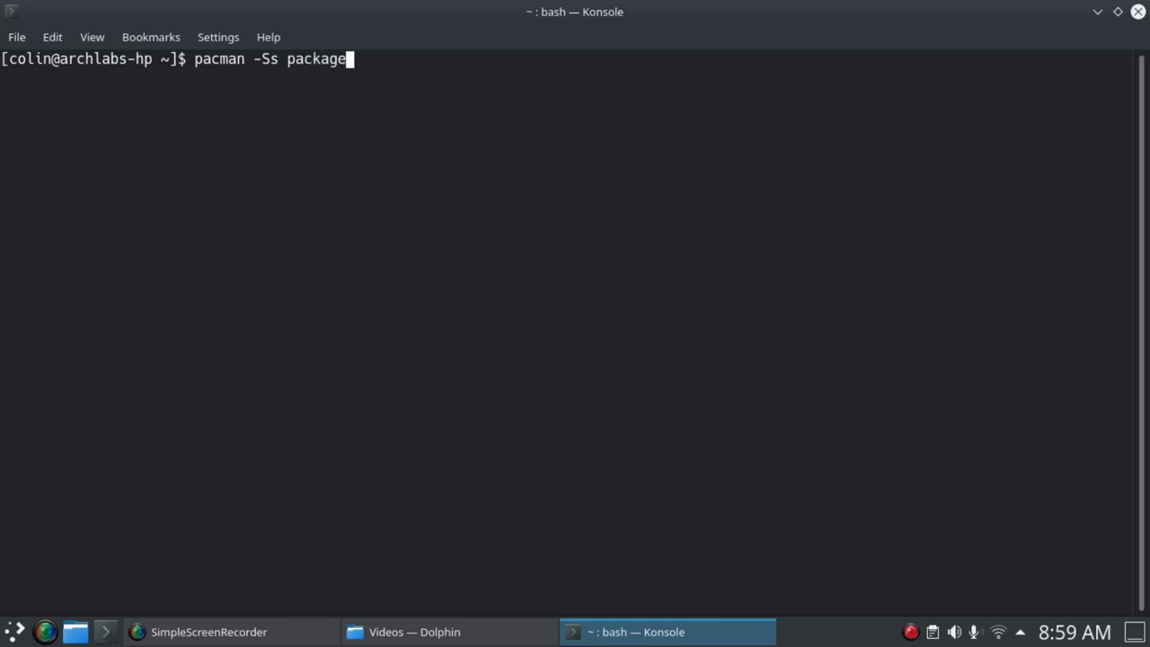
text(kit)
key(Return)
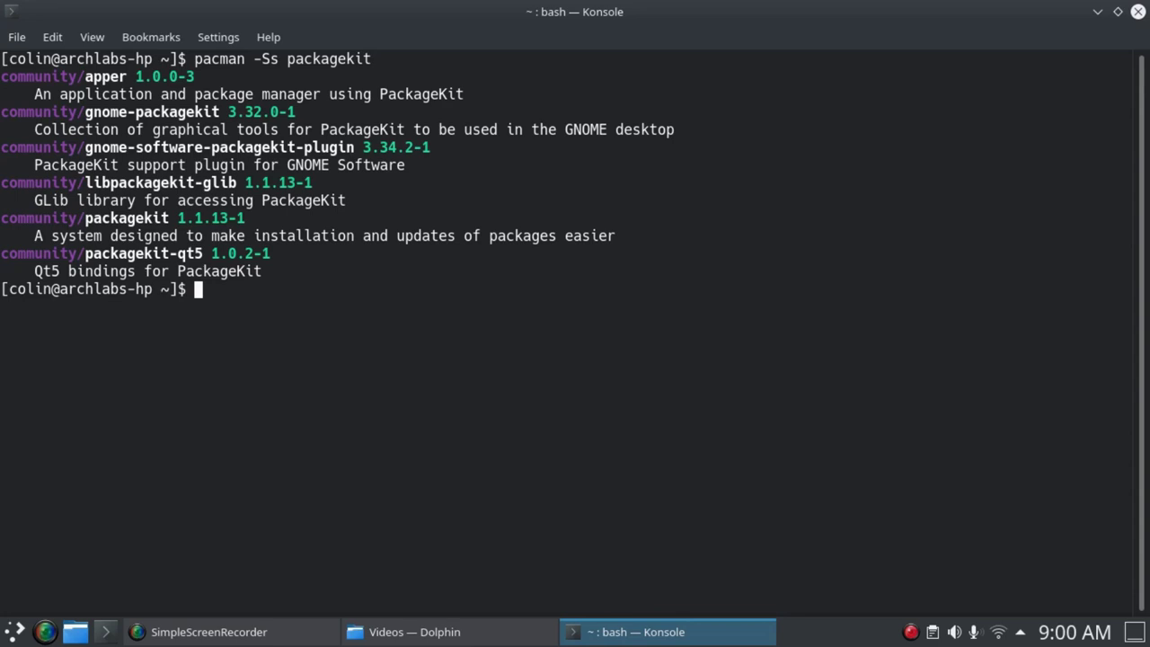
- Install the Qt5 bindings for PackageKit with "sudo pacman -S packagekit-qt5"
text(sudo pacman)
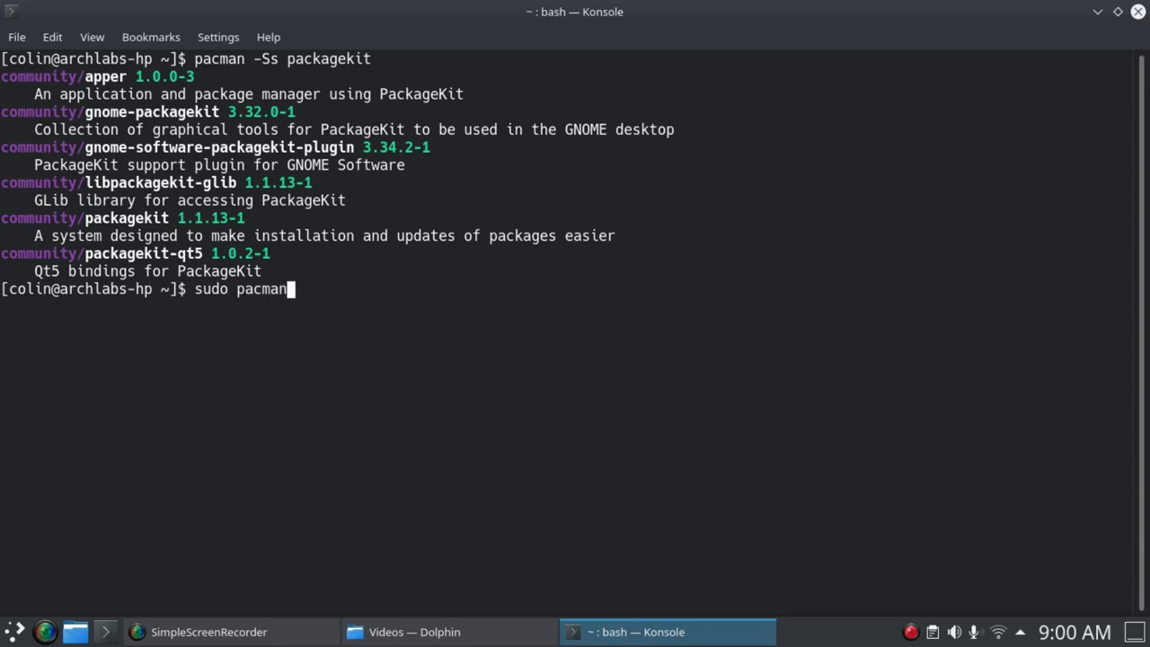
text( -S packa)
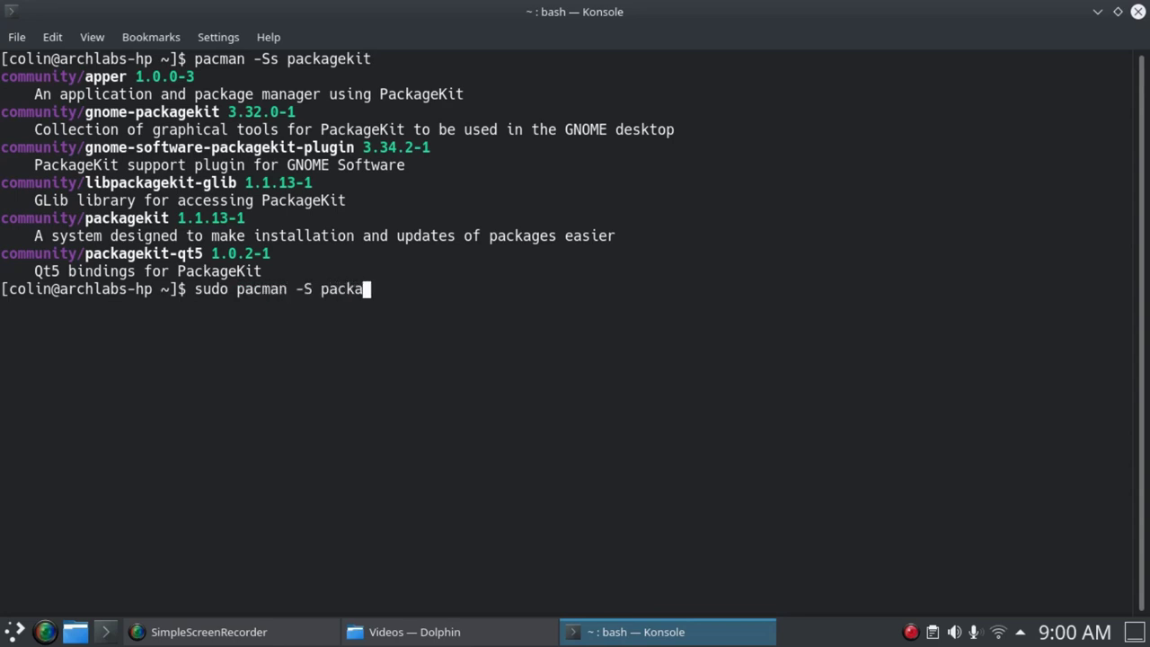
text(gekit-qt5)
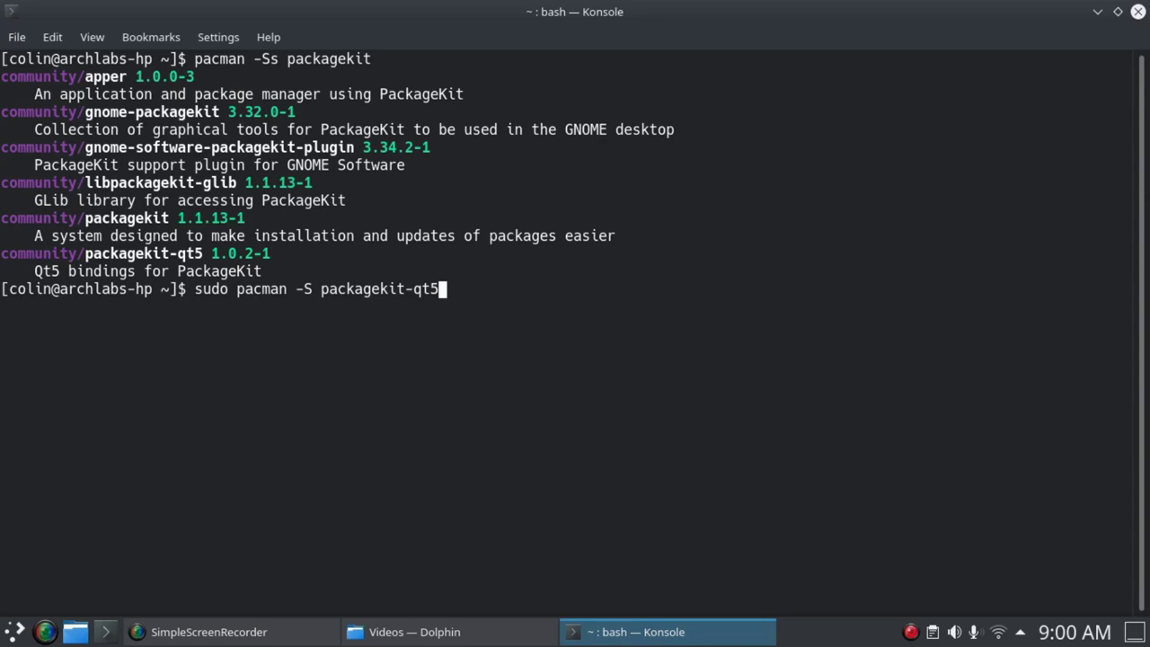
key(Return)
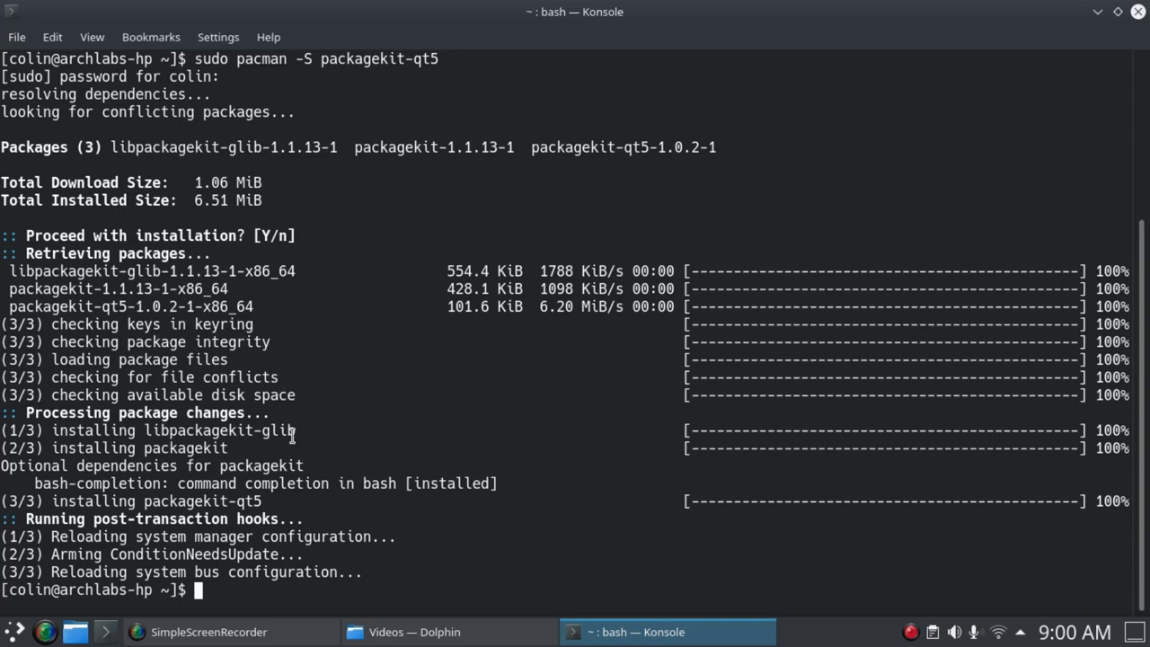
- Launch Discover, move its window toward the middle of the desktop, and browse the Multimedia category under Applications
click(27, 627)
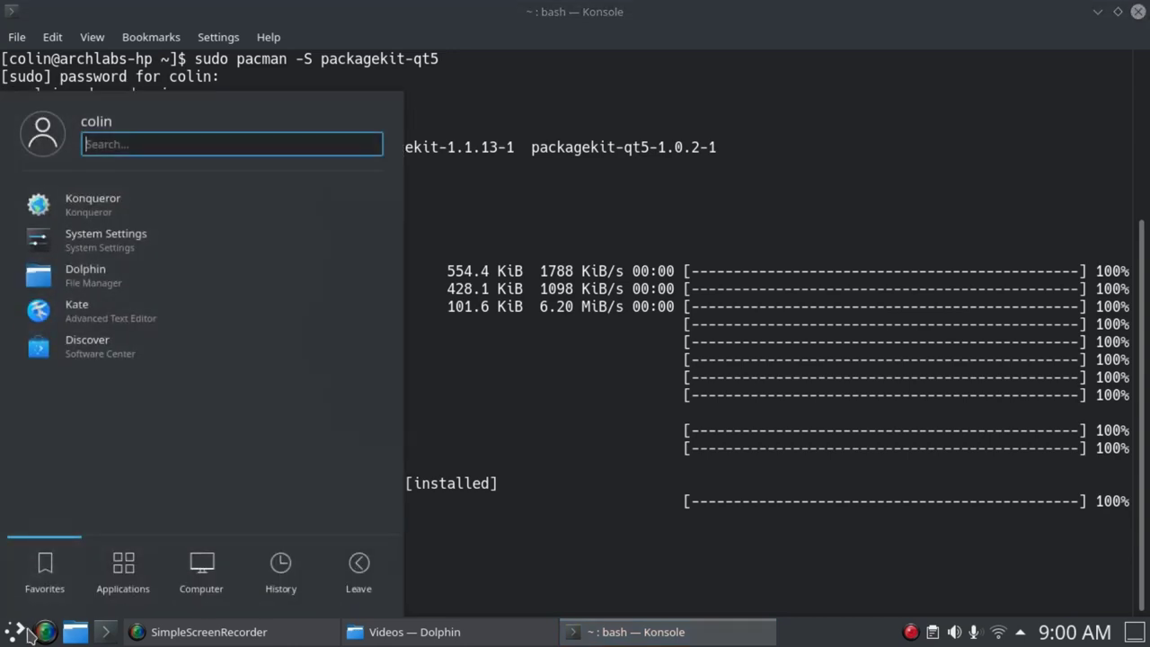
click(86, 350)
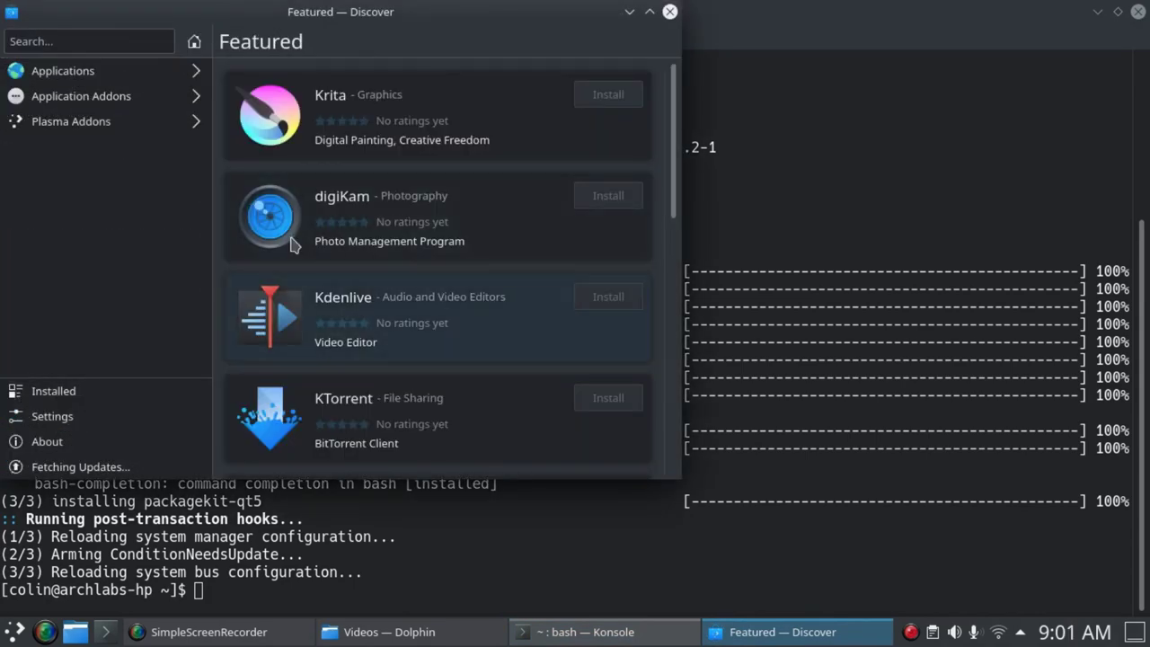
click(72, 79)
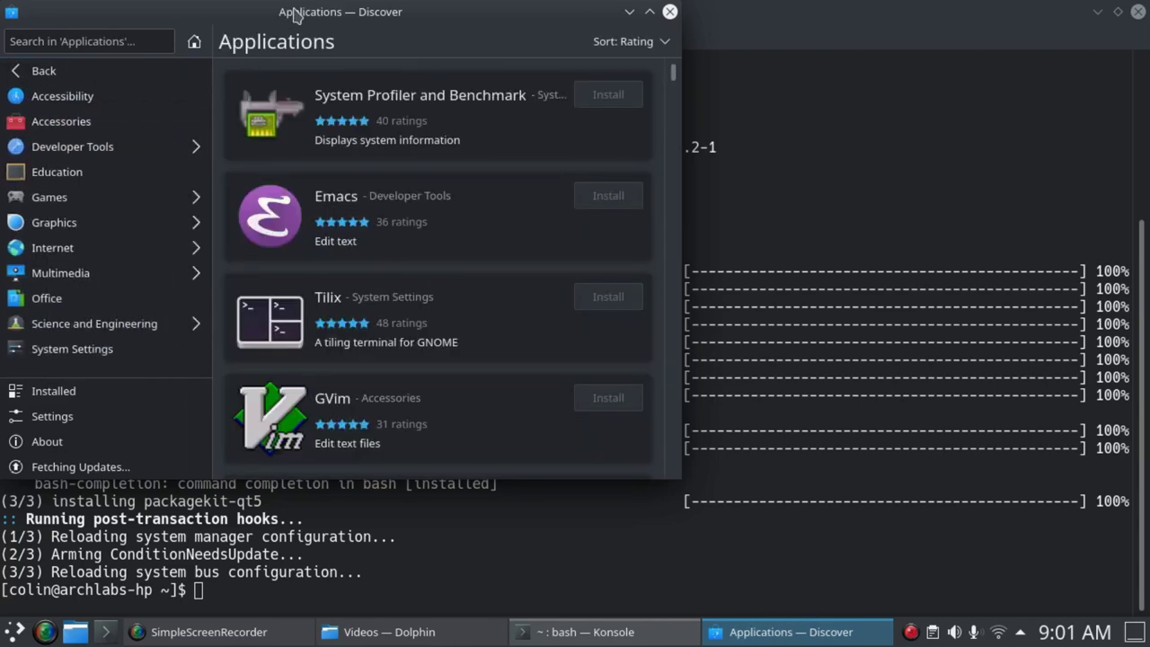
drag(294, 14, 594, 31)
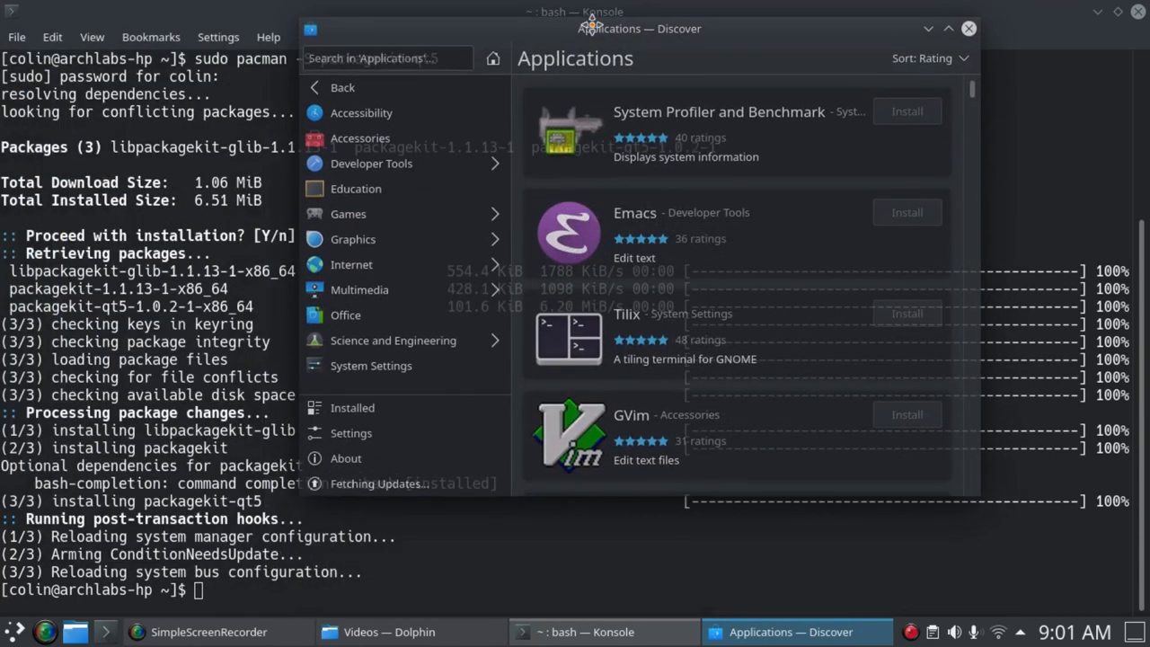
click(359, 289)
scroll(794, 244, down, 2)
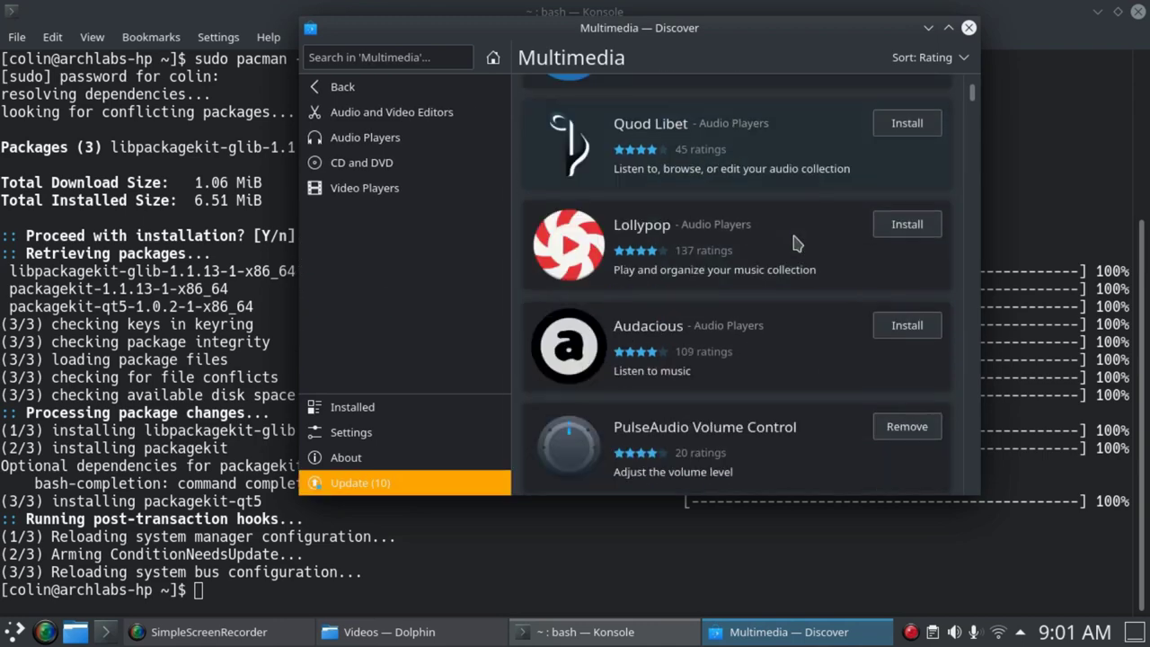
- Maximize Discover, browse the Graphics category under Applications, and close the software center
scroll(794, 243, up, 1)
double_click(596, 28)
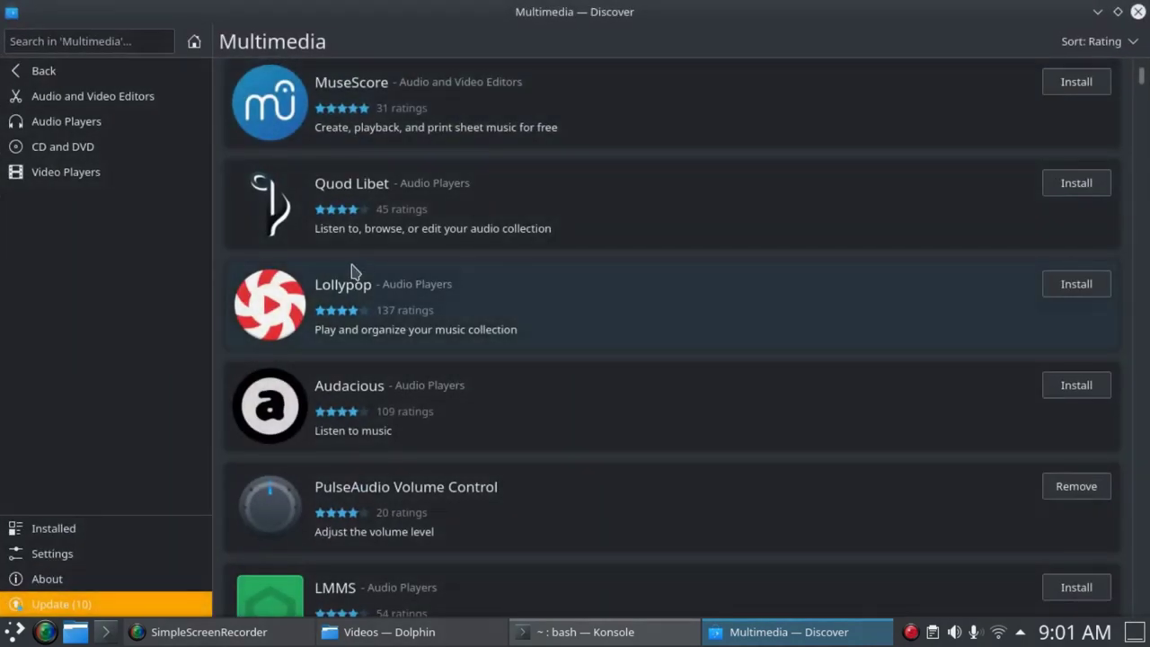
click(27, 71)
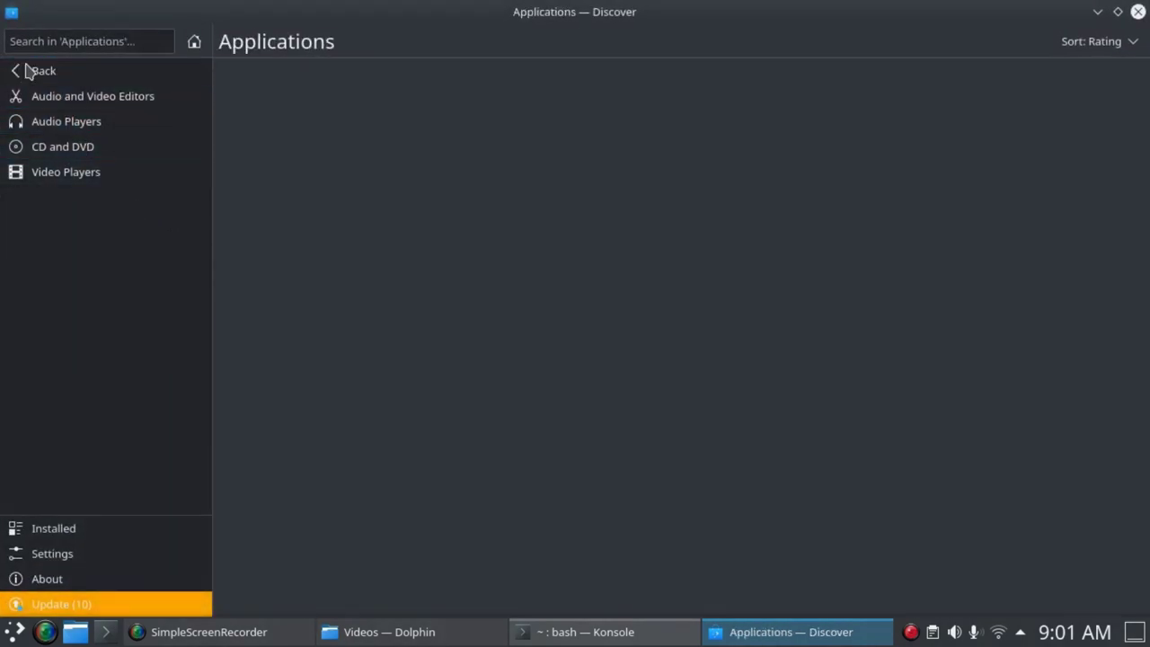
click(68, 231)
scroll(573, 303, down, 3)
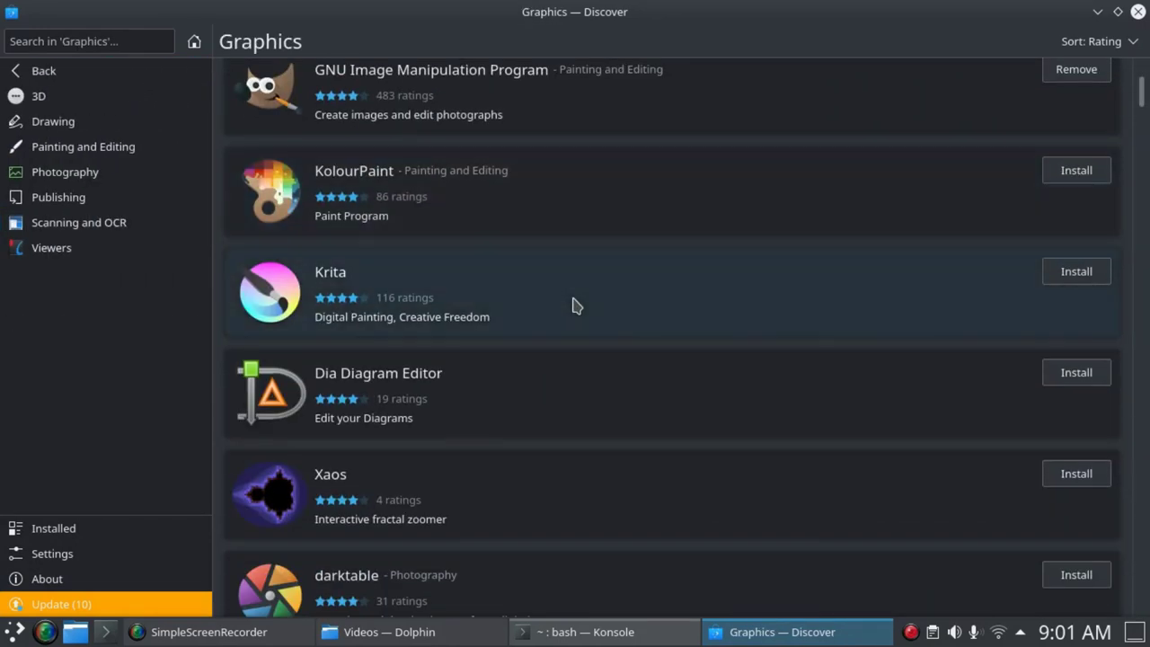
scroll(573, 303, up, 3)
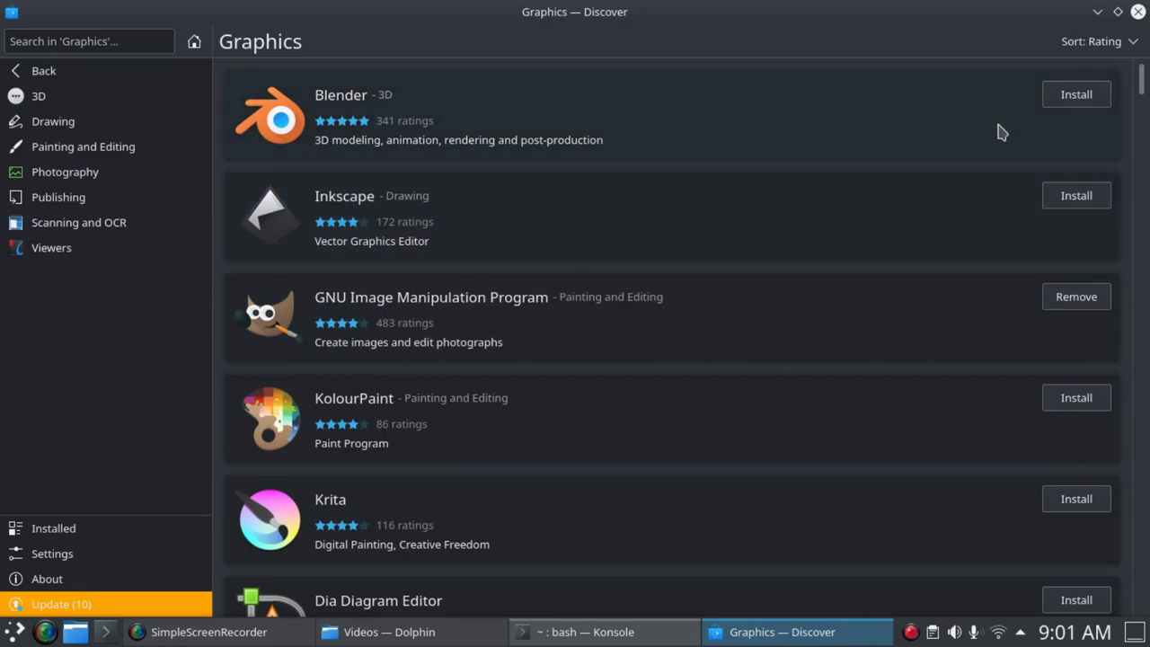
click(1138, 12)
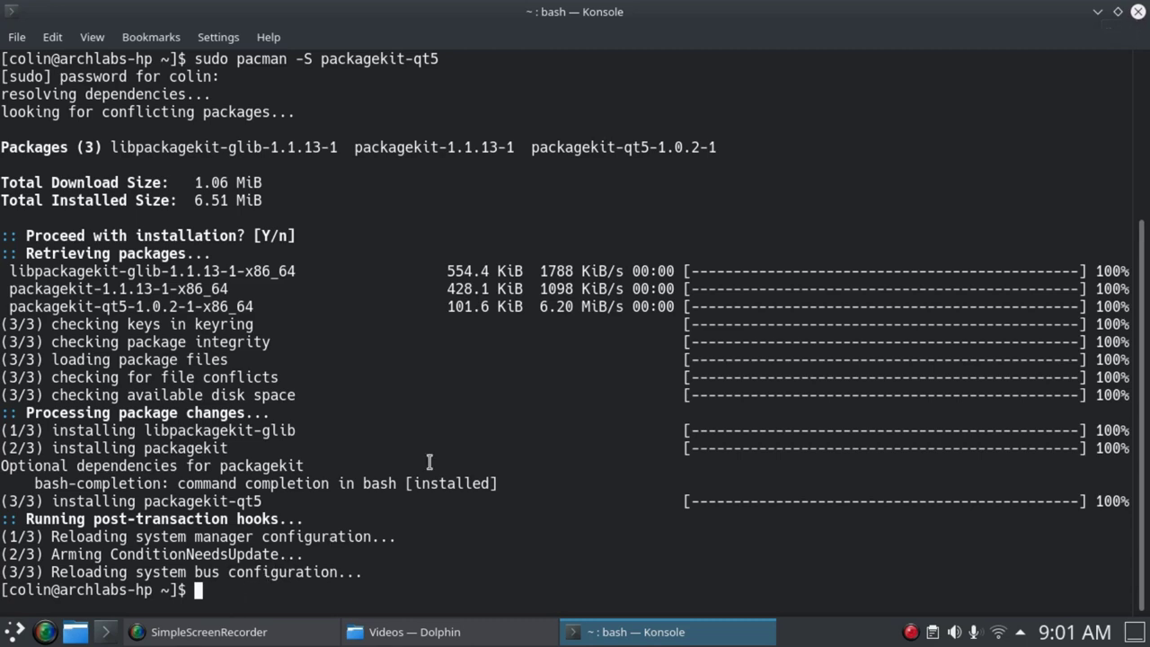
- Run a full system upgrade with "sudo pacman -Syu", accepting the proposed packages, and close Konsole when it finishes
key(Up)
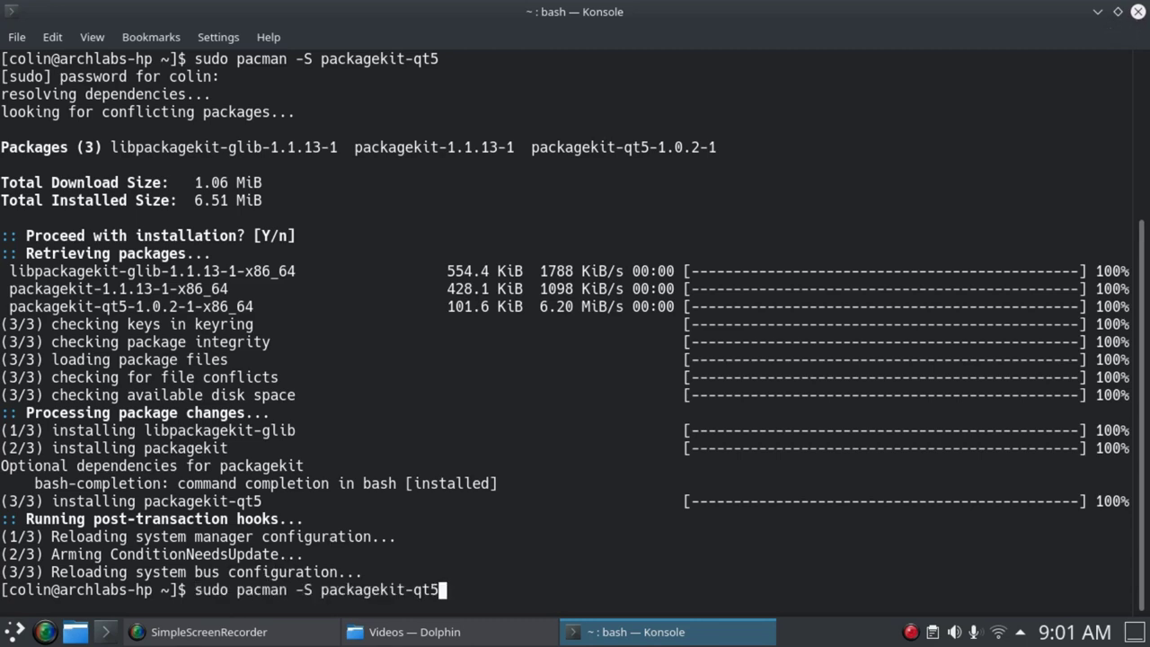
key(BackSpace)
key(BackSpace)
key(BackSpace)
key(BackSpace)
key(BackSpace)
key(BackSpace)
key(BackSpace)
key(BackSpace)
key(BackSpace)
key(BackSpace)
key(BackSpace)
key(BackSpace)
key(BackSpace)
key(BackSpace)
key(BackSpace)
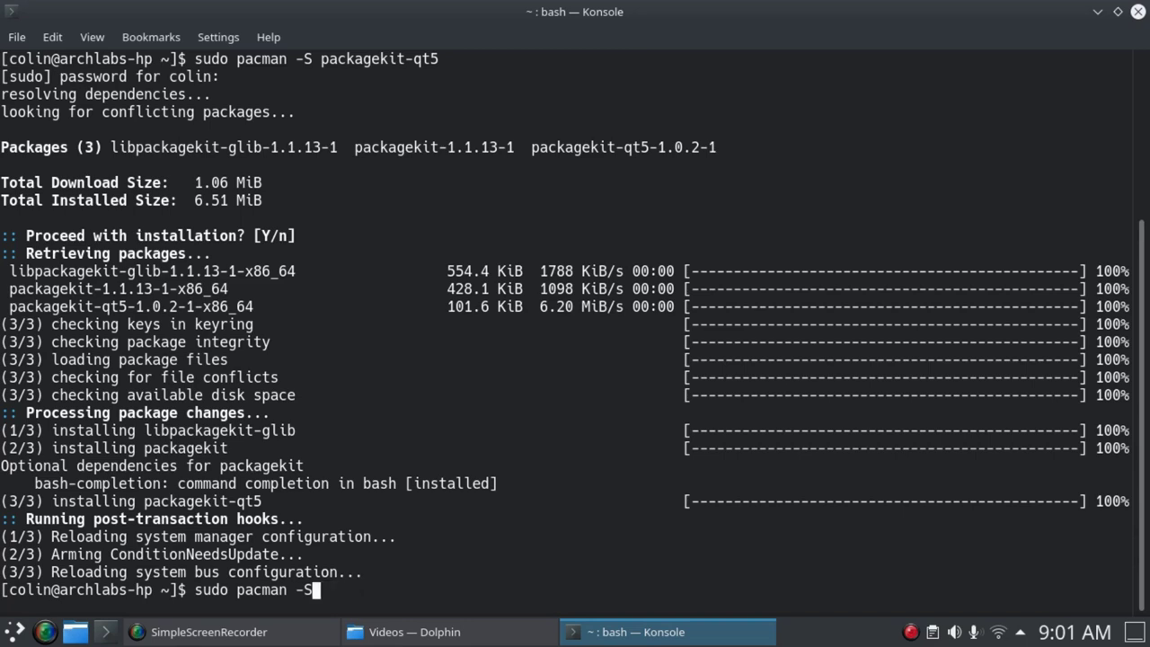
text(yu)
key(Return)
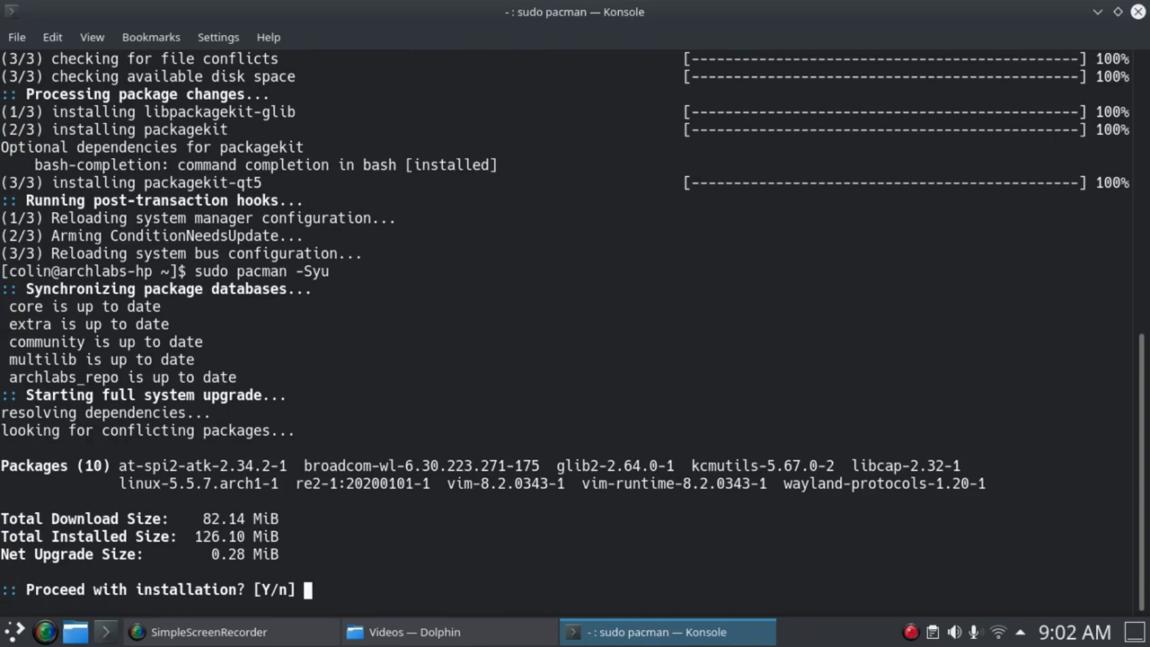
key(Return)
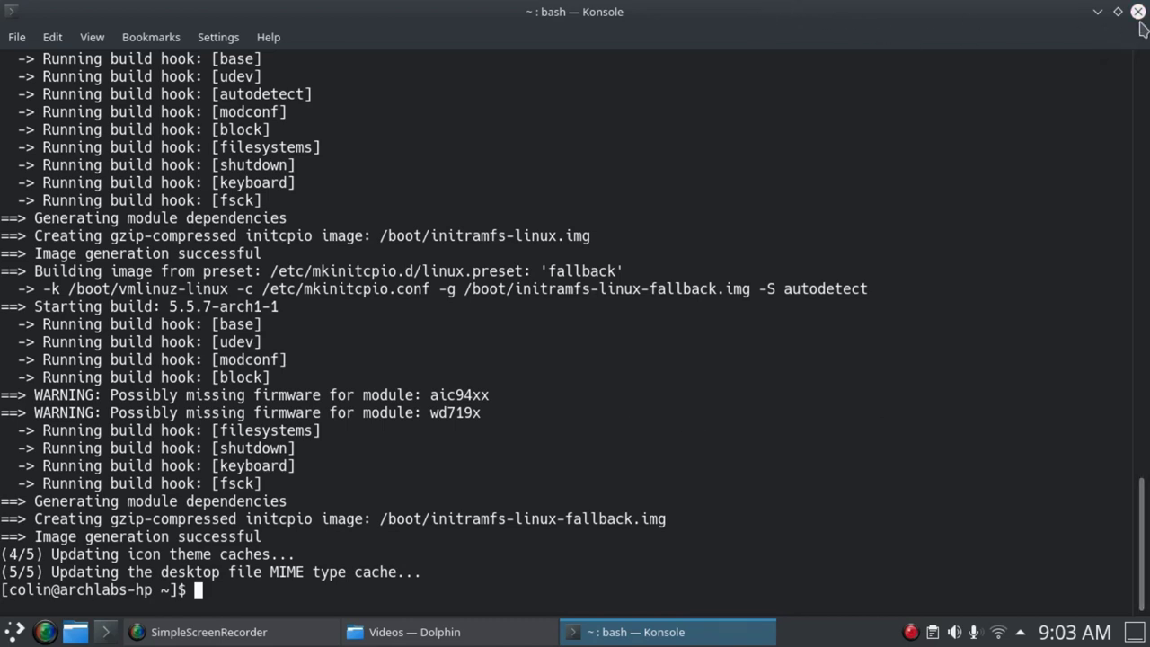
click(1137, 13)
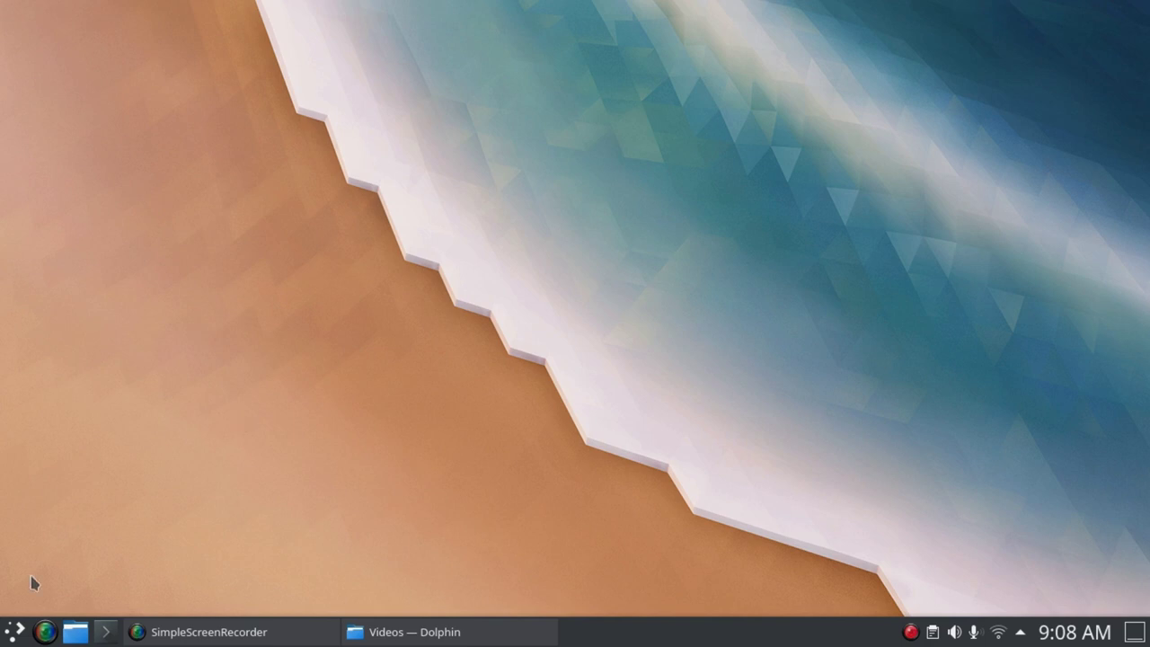
- Install multimedia packages in Konsole with "sudo pacman -S lame libmpeg2 xvidcore x264 libdvdcss asunder", entering the account password, and close the terminal
click(105, 631)
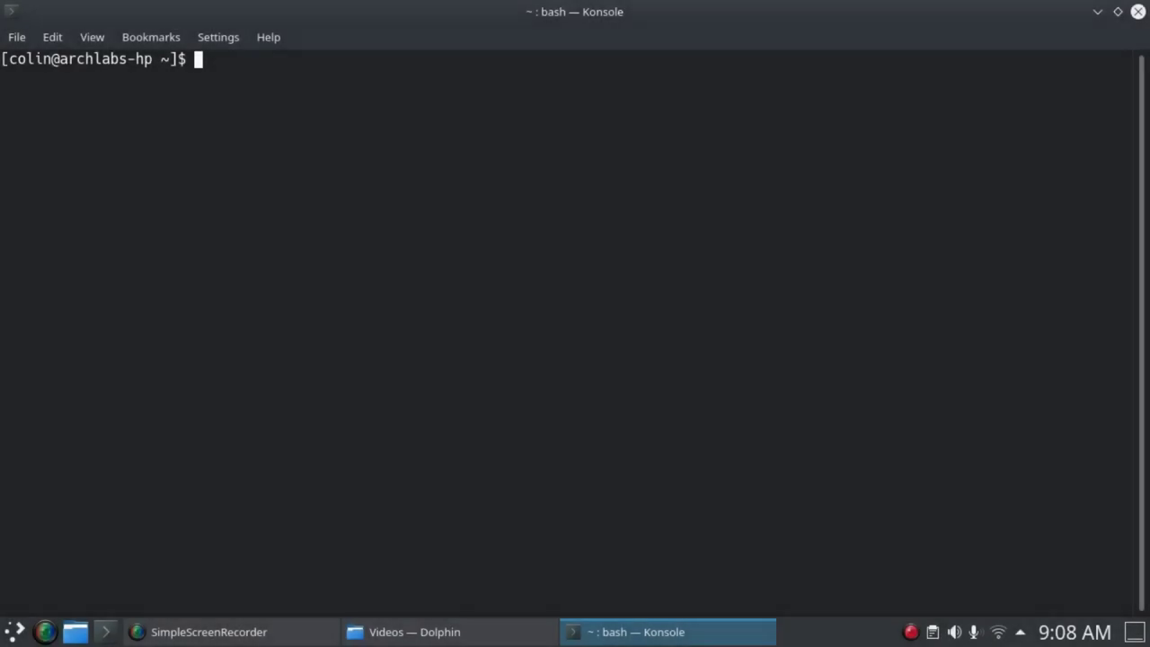
text(sudo pacman -Syu)
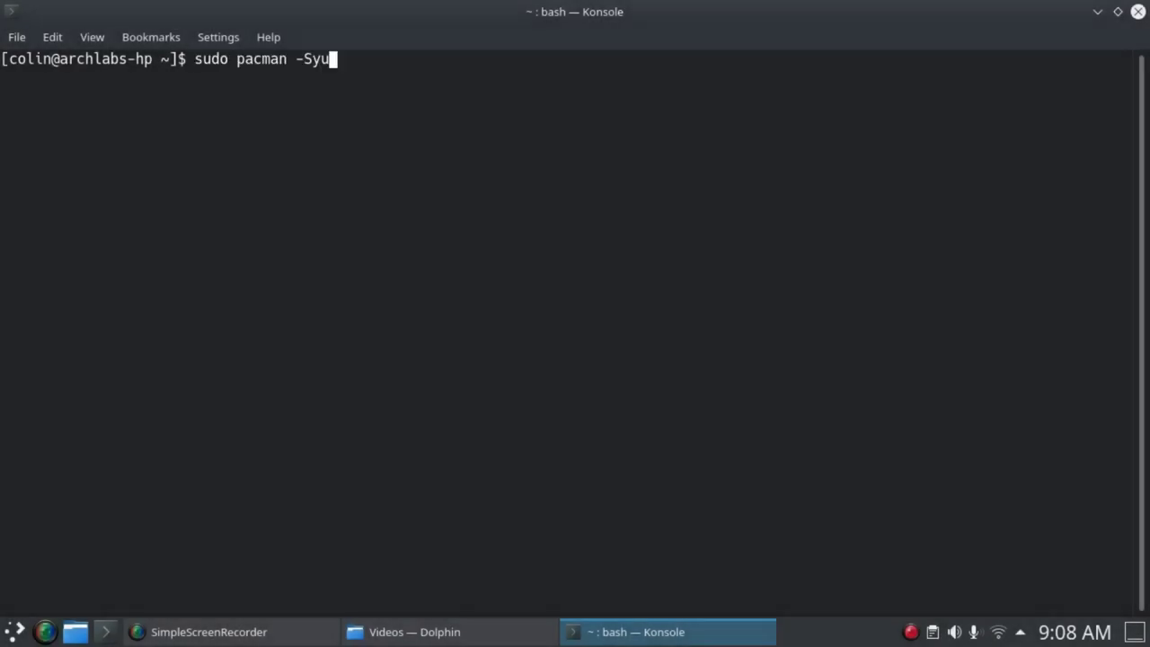
key(BackSpace)
key(BackSpace)
text(lame libmpeg2 xvidcore )
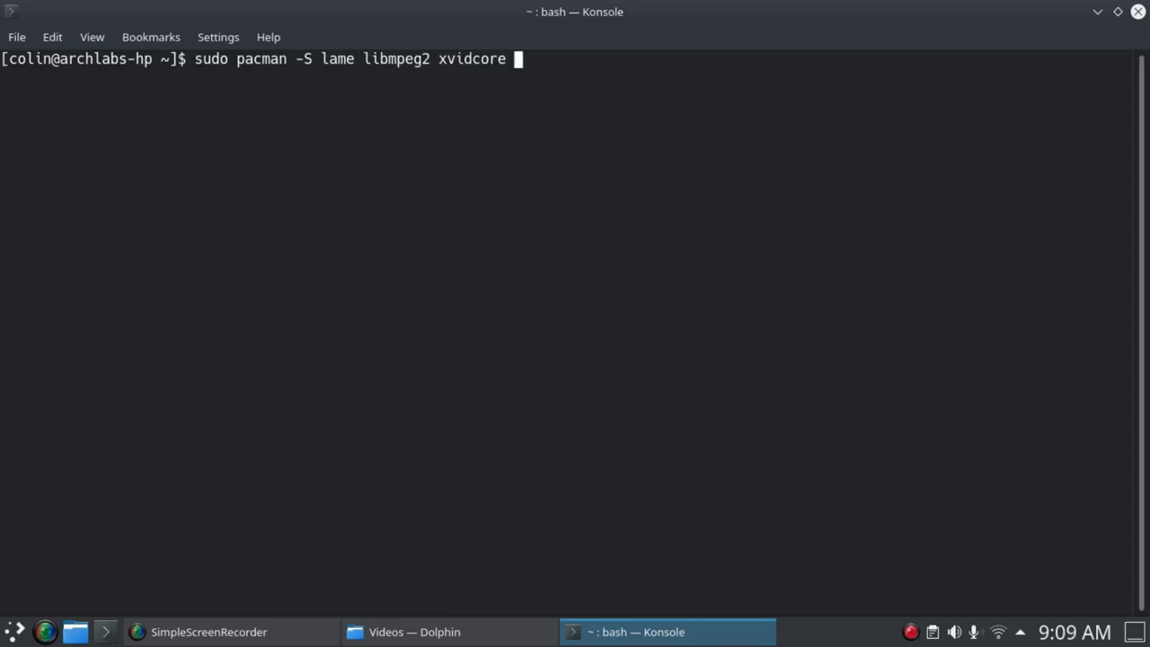
text(x264 lib)
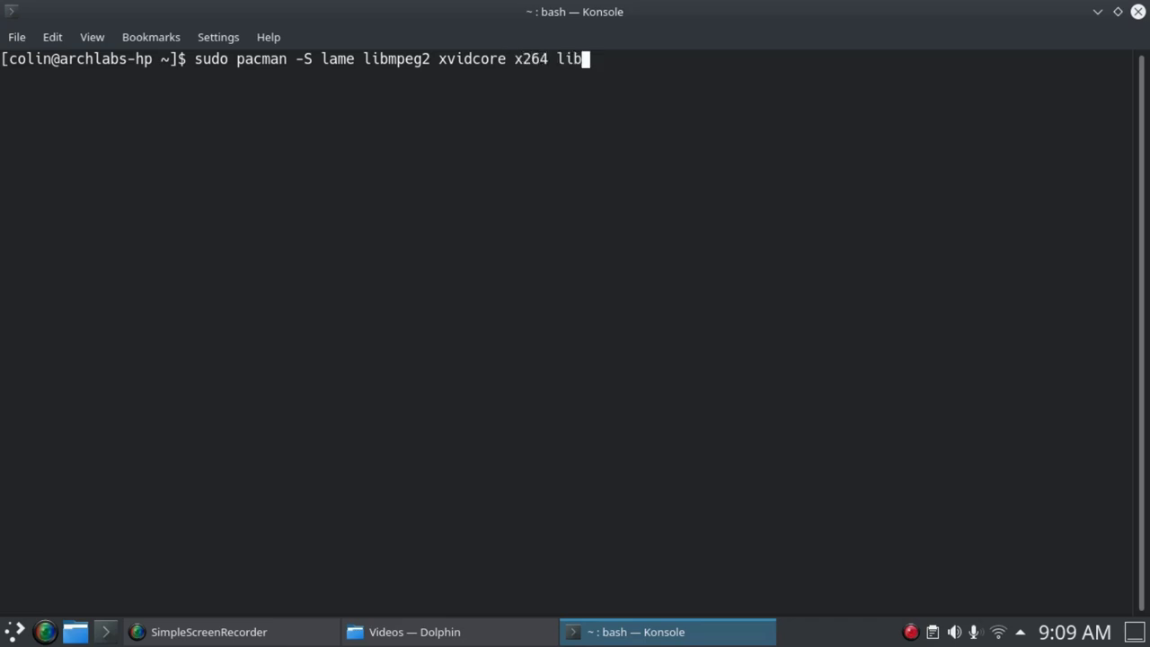
text(dvdcss asunder)
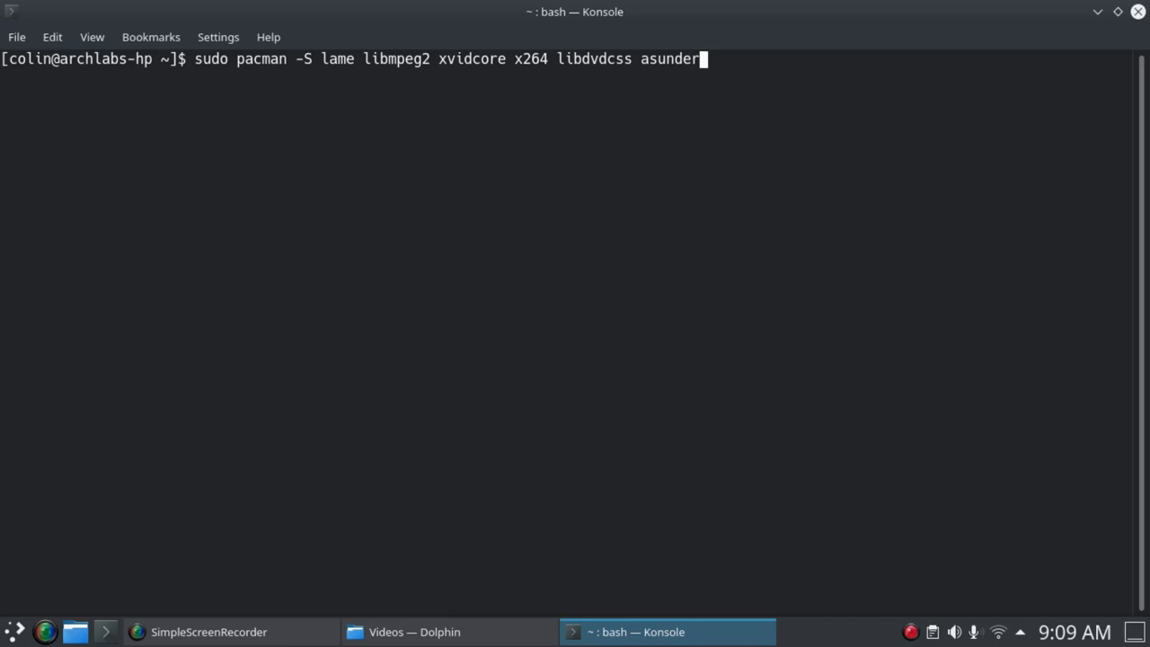
key(Return)
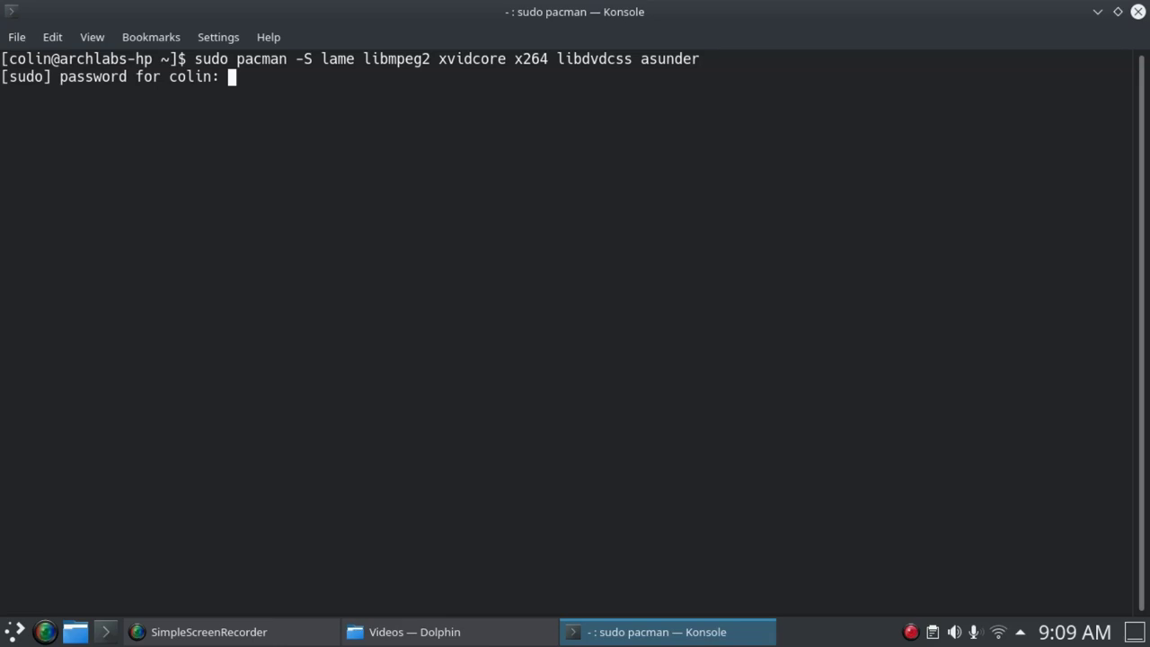
key(Return)
key(Return)
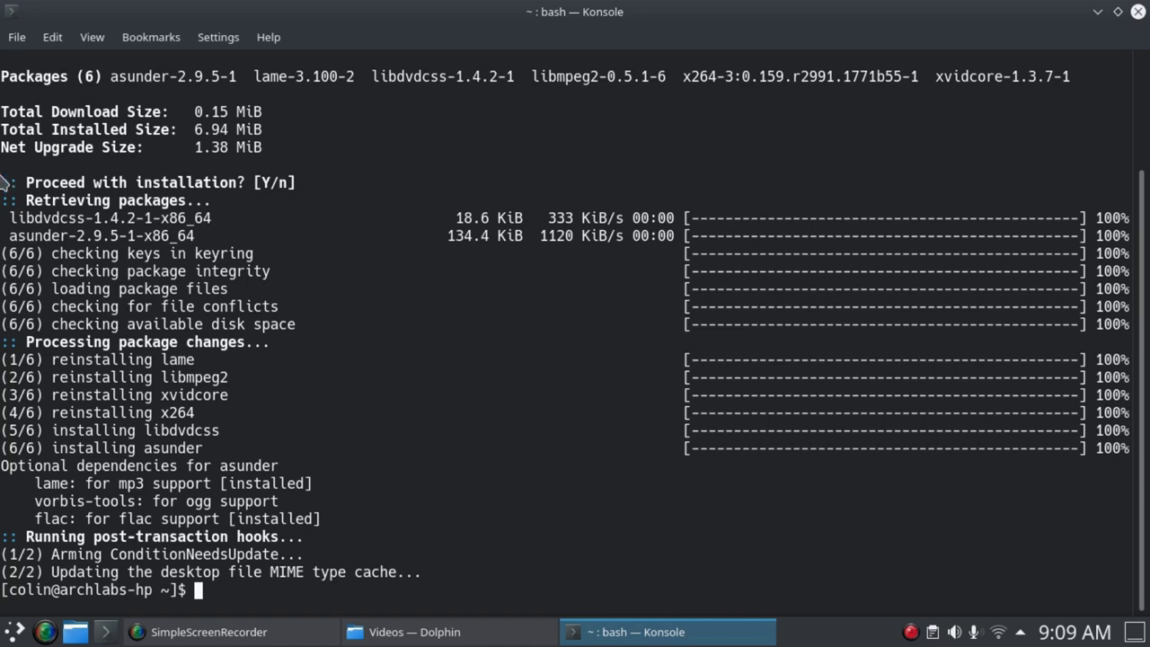
click(1138, 12)
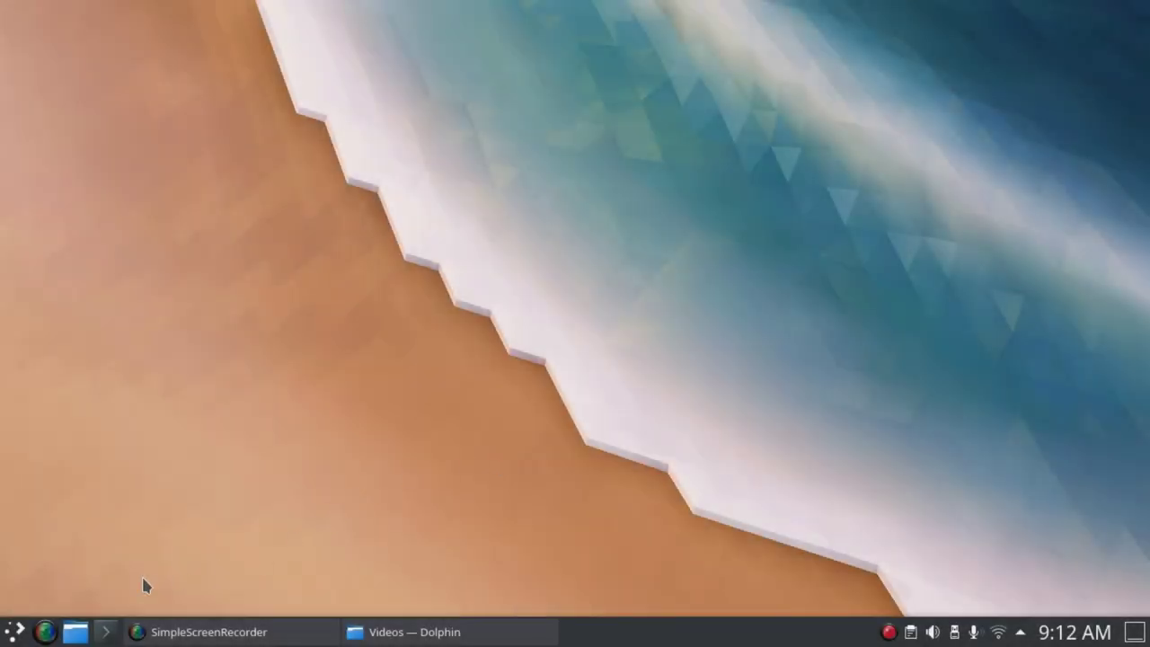
- Check Dolphin's list of removable devices for the inserted disc, and close the file manager window
click(76, 631)
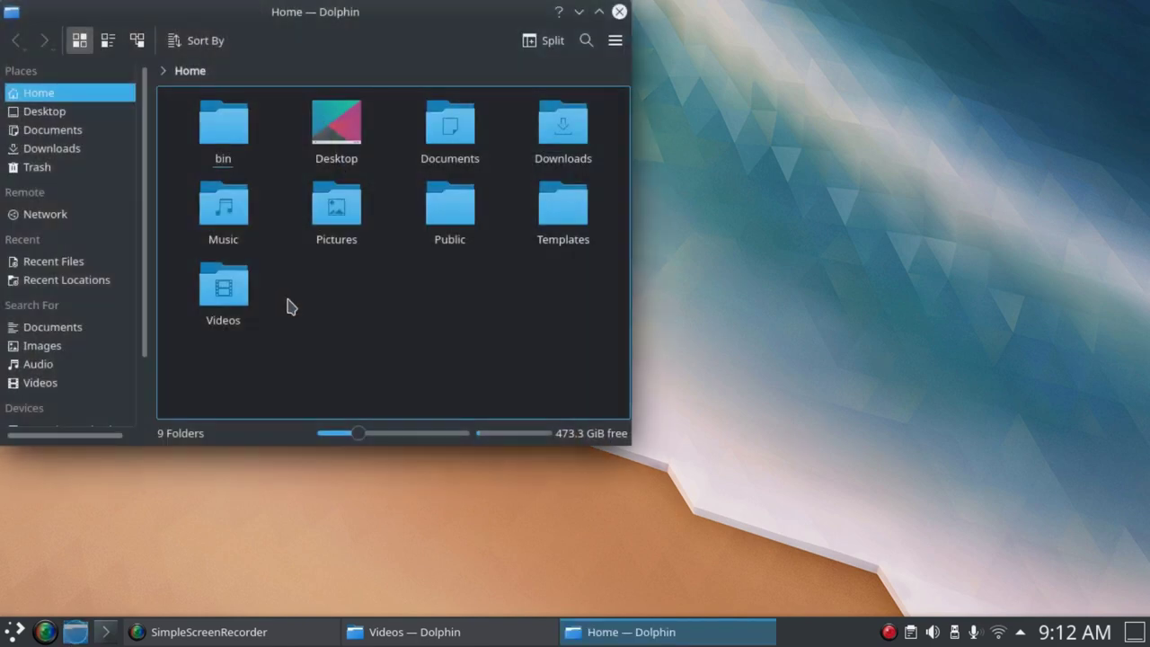
scroll(60, 313, down, 2)
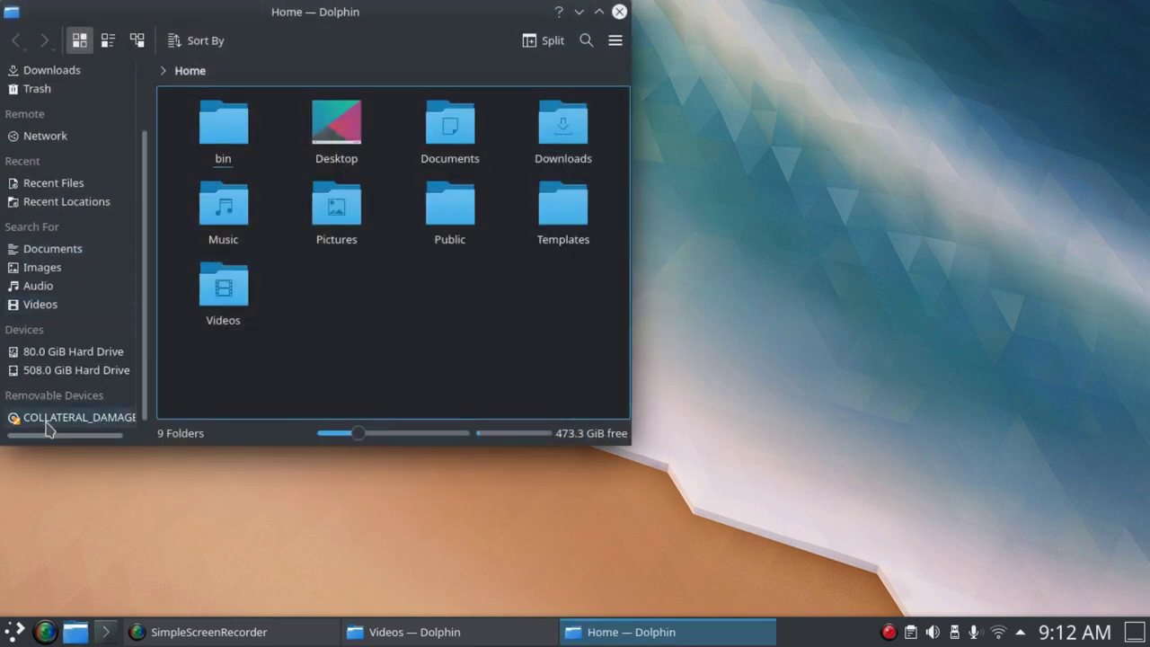
click(619, 12)
- Launch mpv Media Player to view its player window, close it, and repeat the launch once more
click(14, 632)
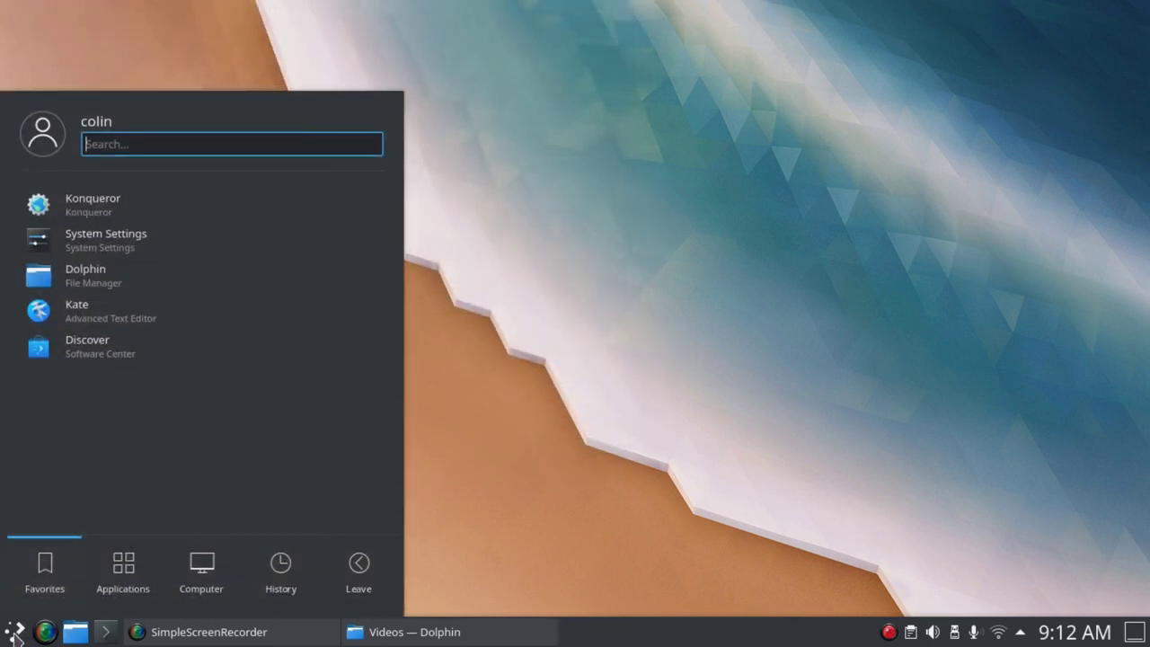
text(mpv)
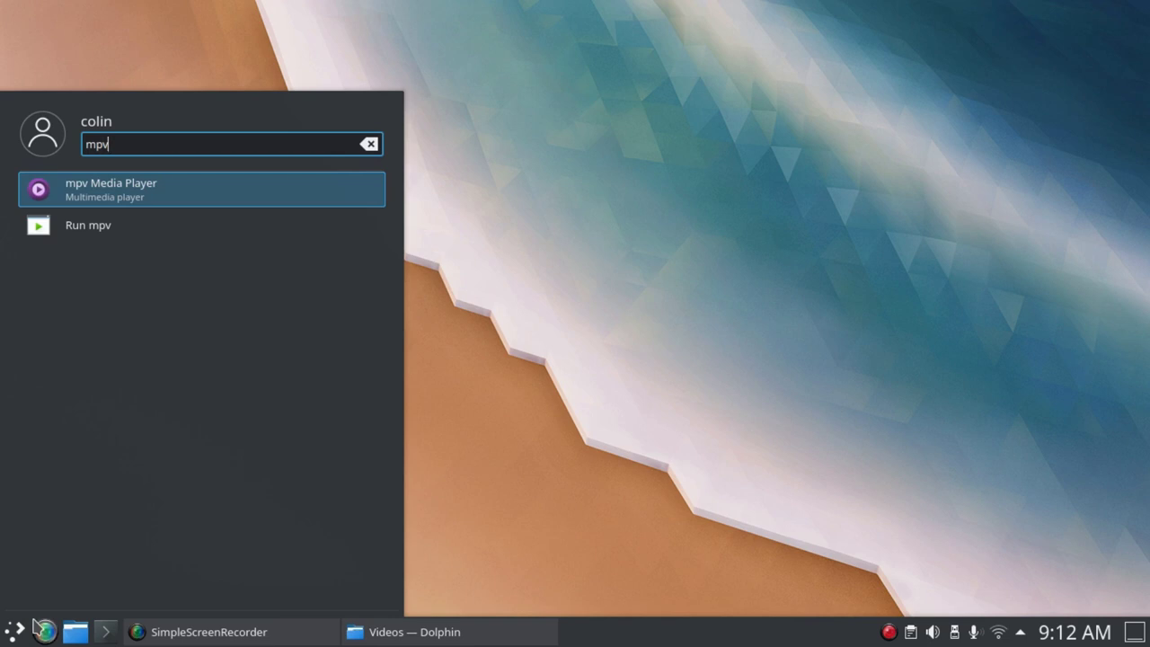
key(Return)
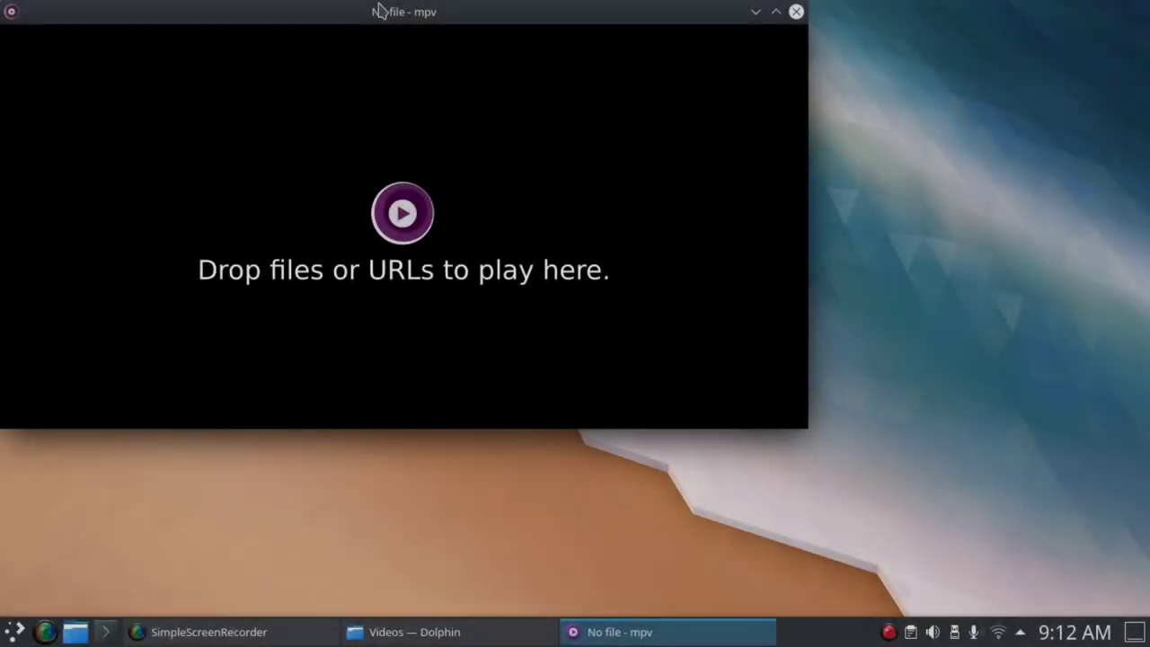
drag(379, 11, 633, 160)
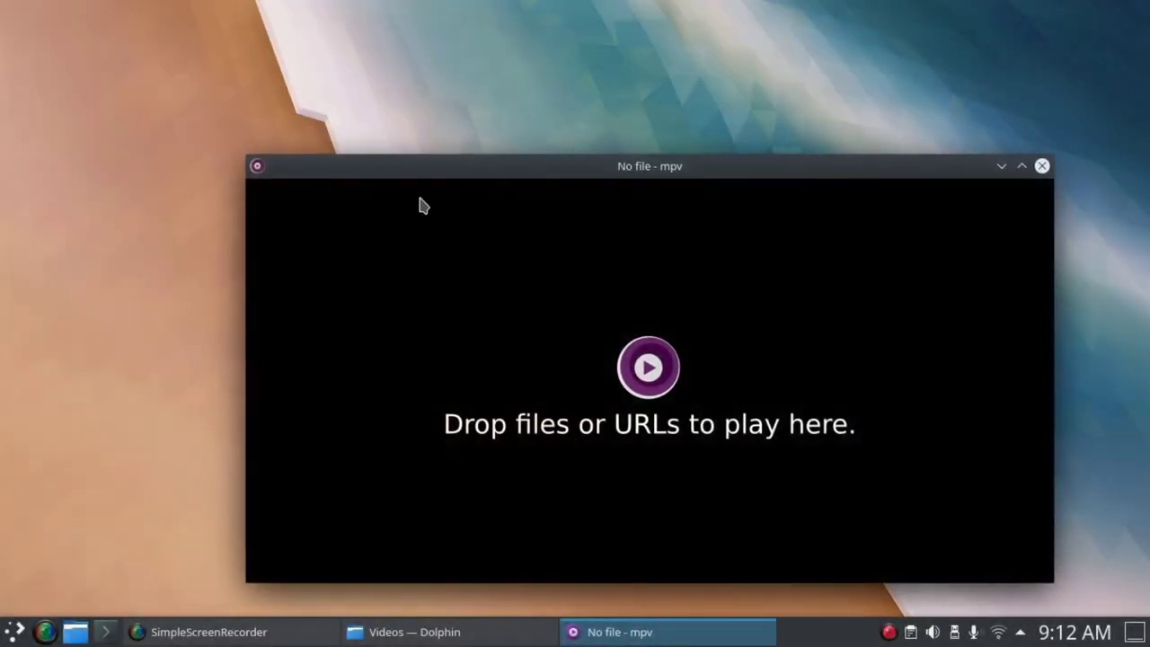
click(1041, 165)
click(11, 632)
text(mpv)
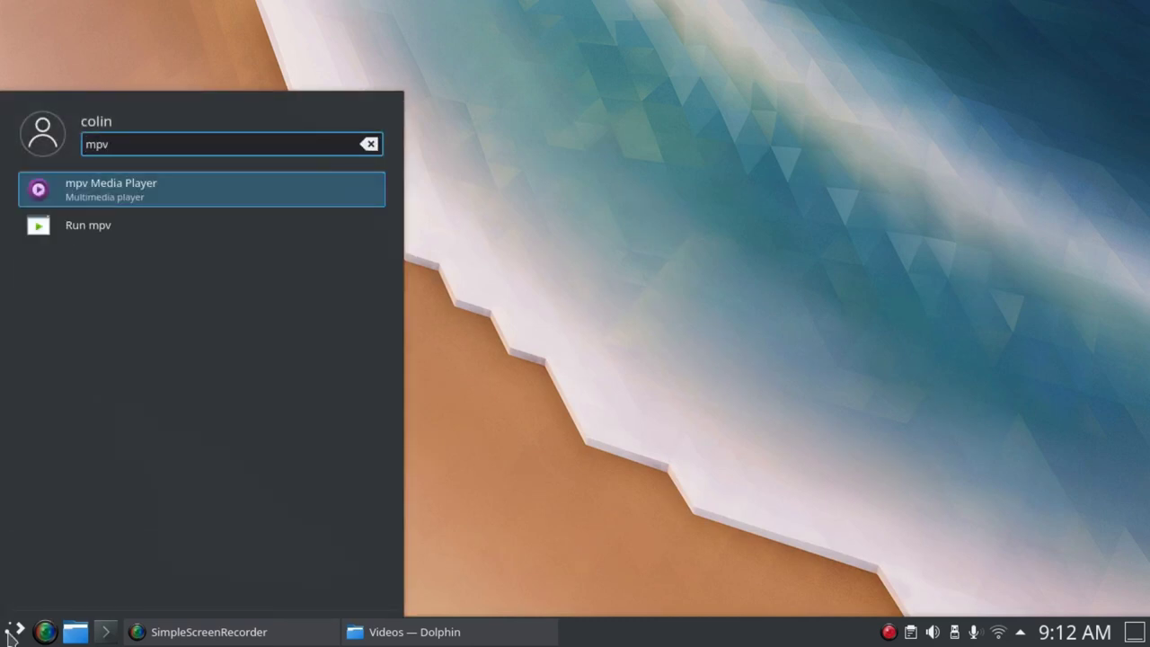
key(Return)
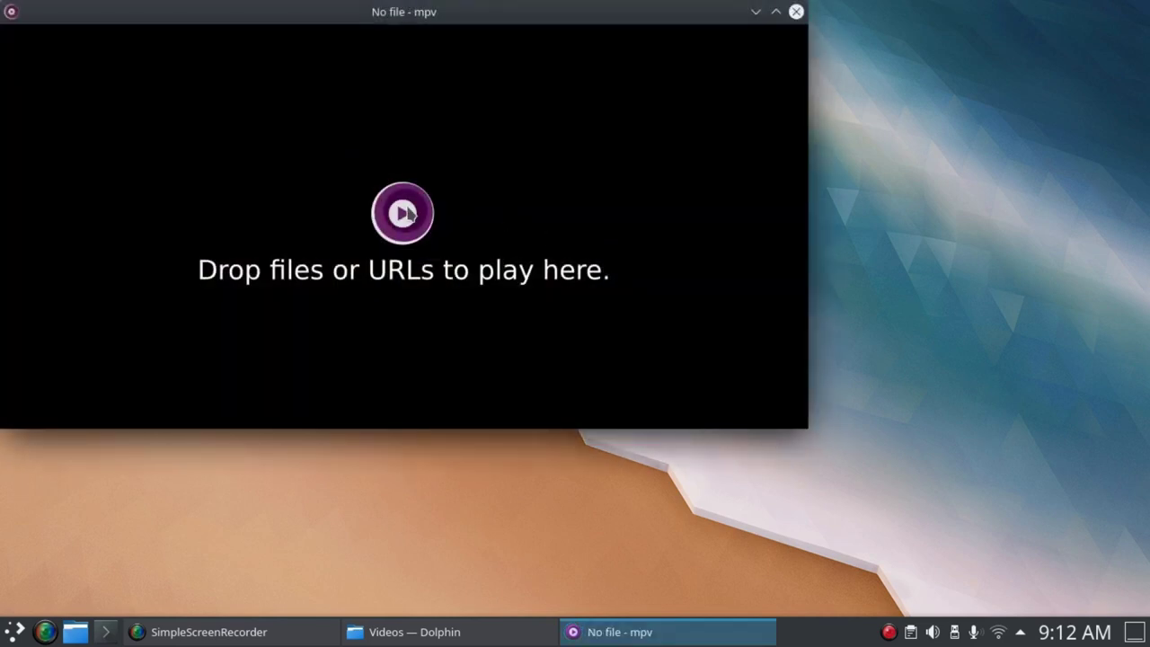
click(796, 11)
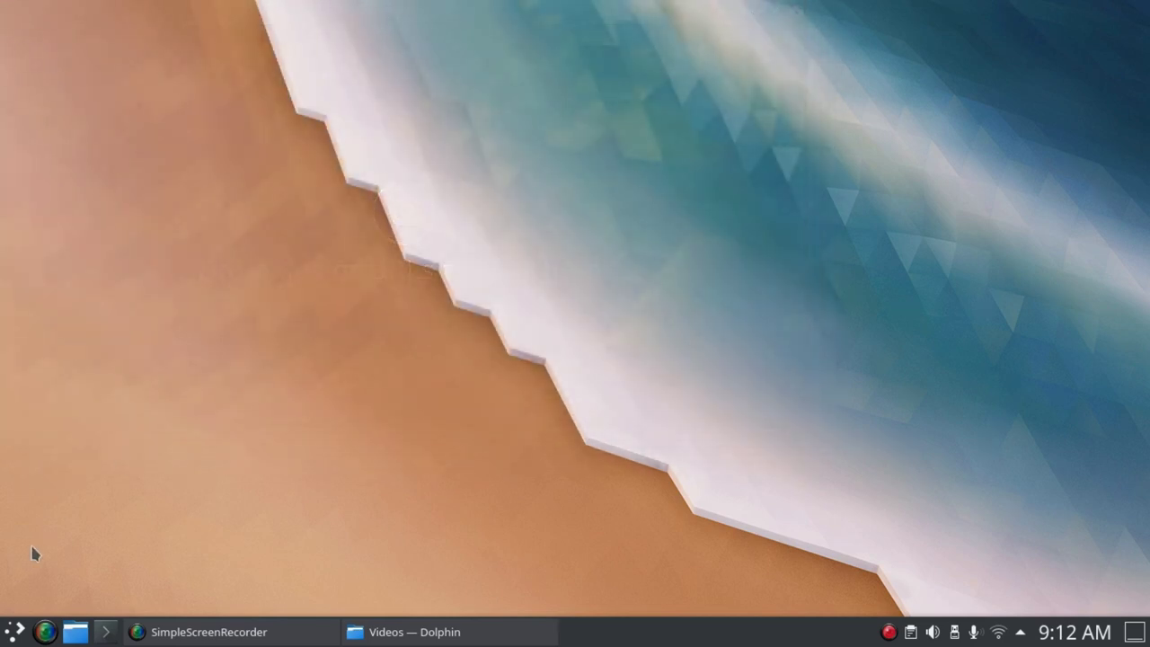
- Launch VLC media player, play the DVD from disc device /dev/sr0, and move the player window aside
click(5, 639)
text(vlc)
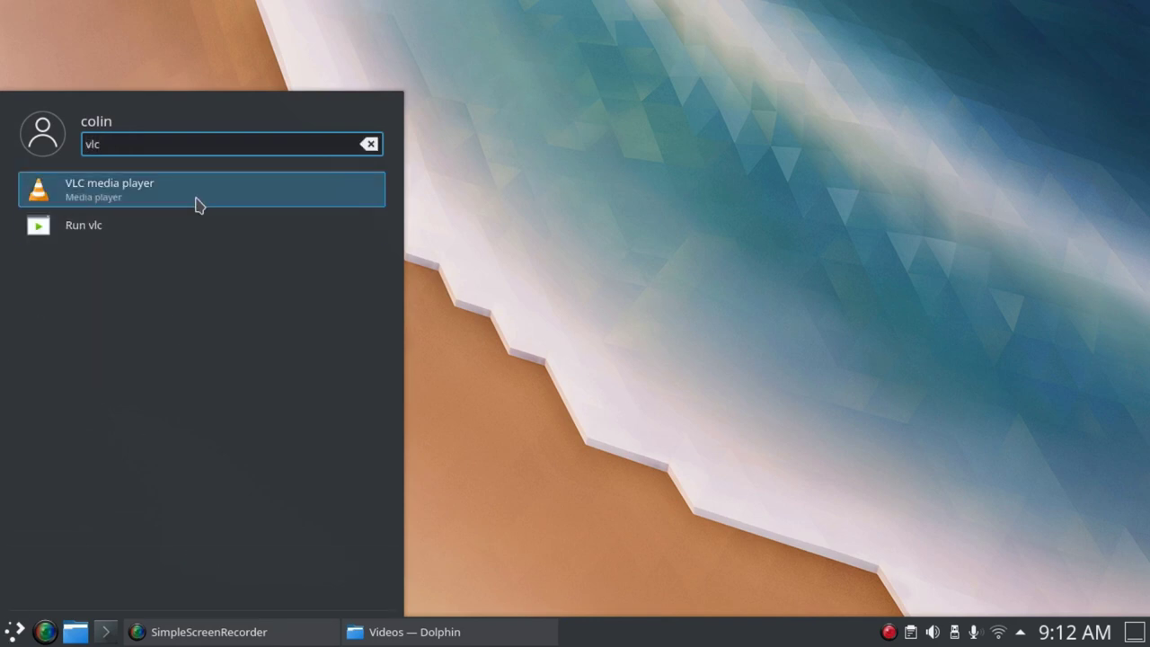
click(195, 203)
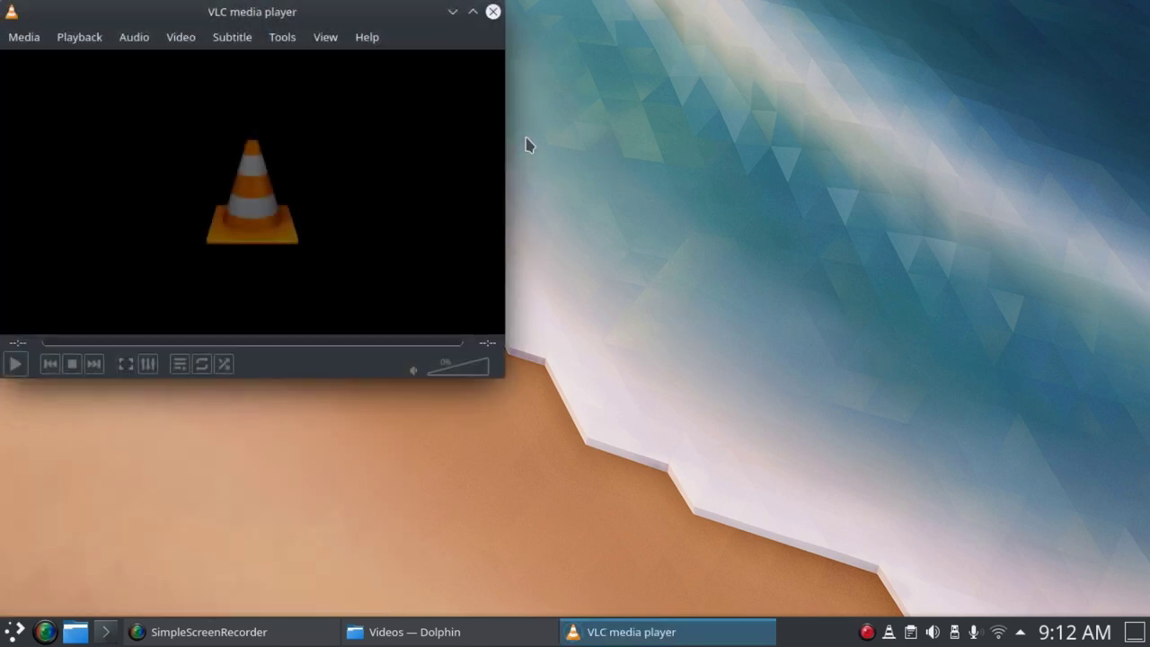
click(30, 41)
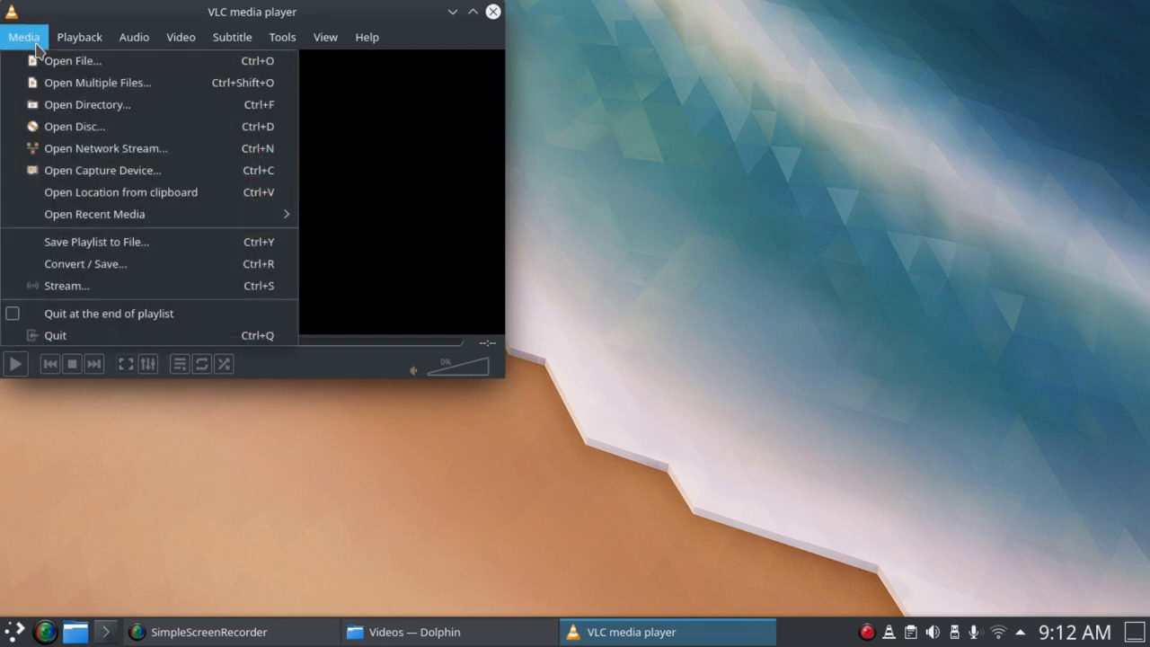
click(77, 126)
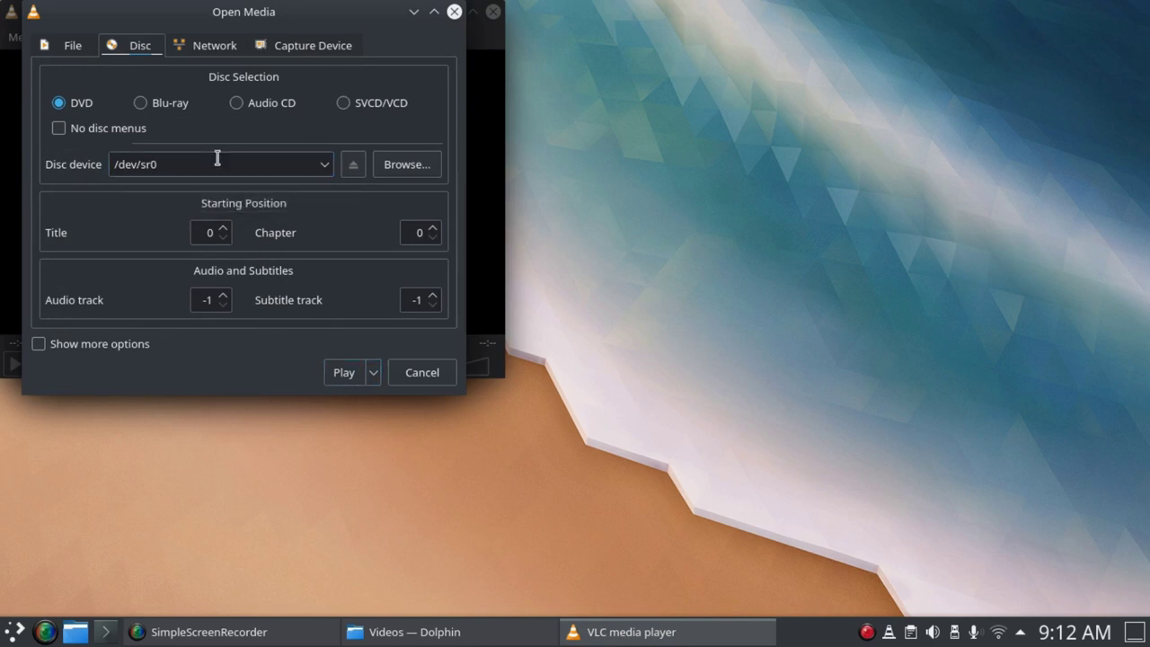
click(342, 374)
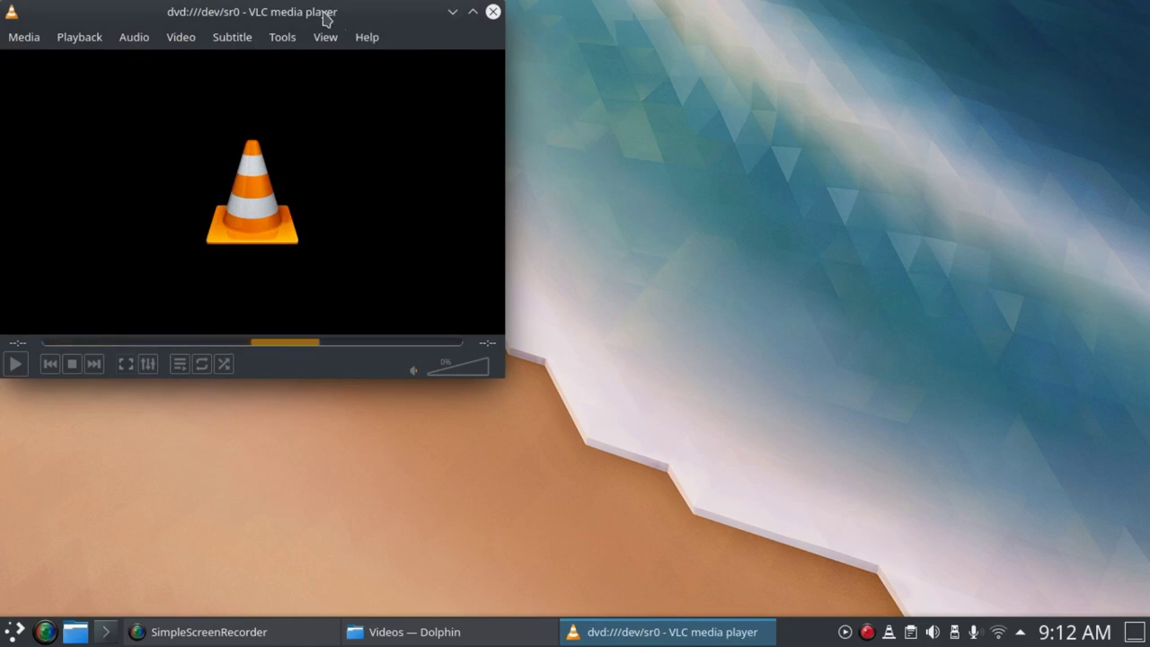
drag(326, 21, 683, 3)
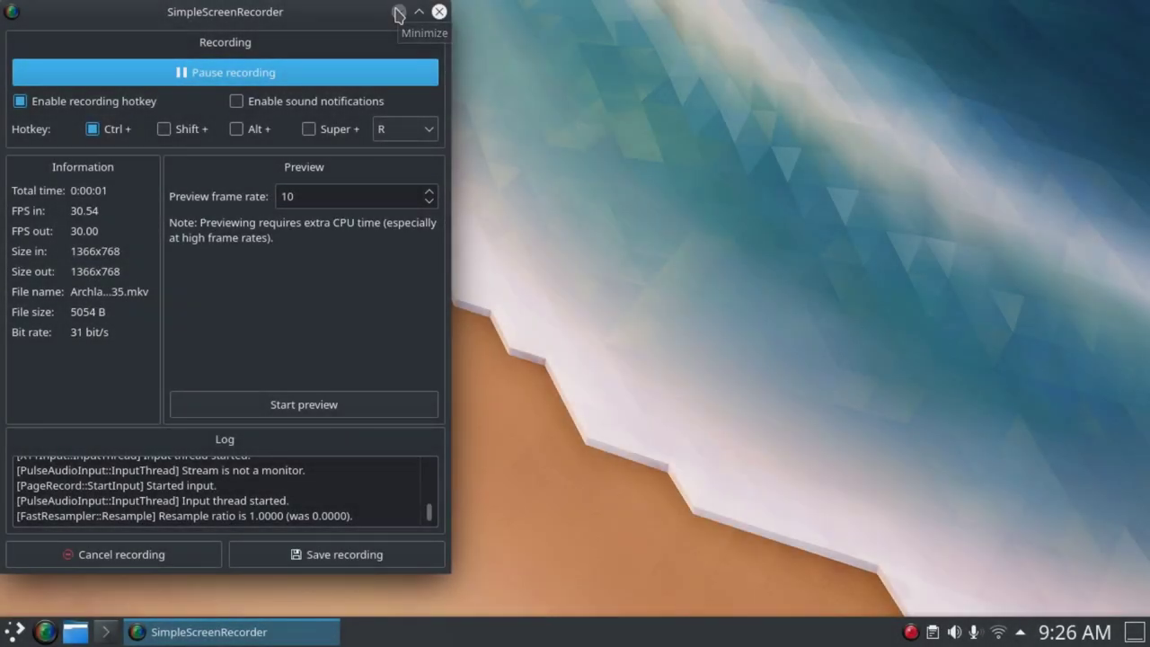
- Minimize the SimpleScreenRecorder window and dismiss the Device Notifier popup for the optical disc
click(398, 13)
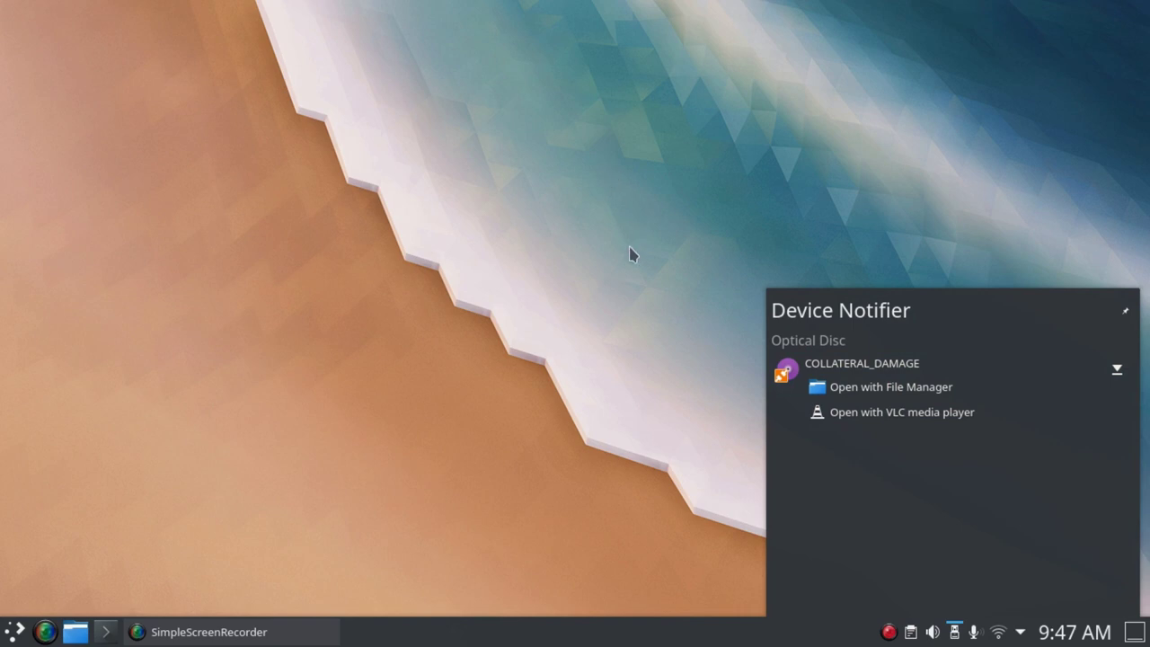
click(633, 305)
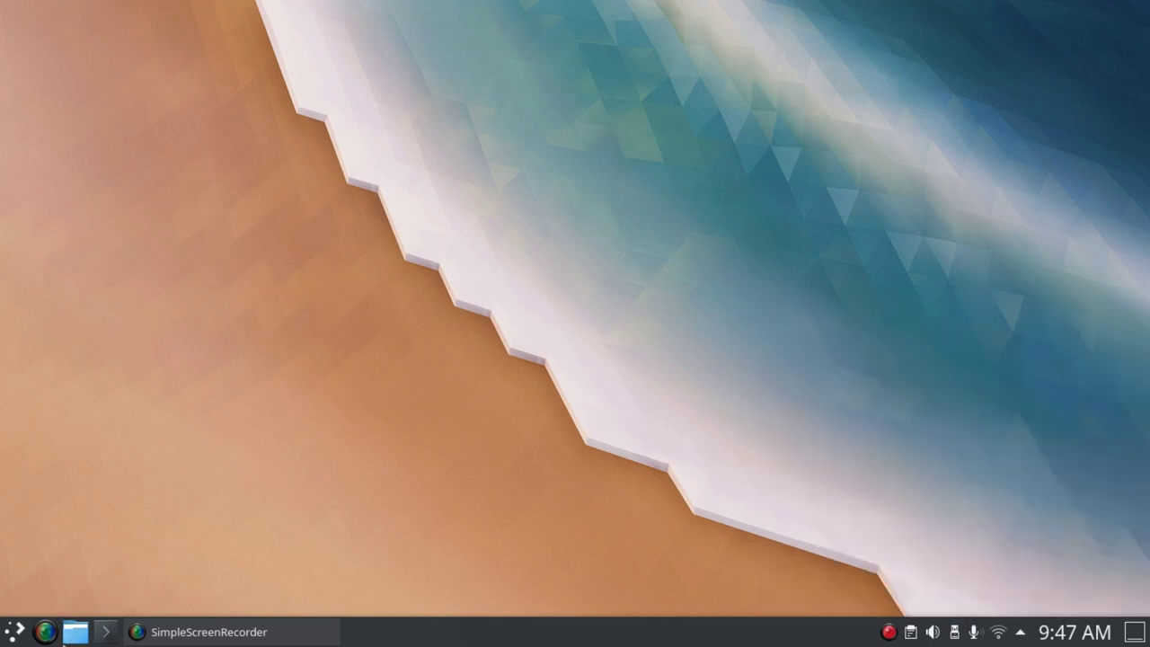
- Look up the DVD among Dolphin's removable devices and close the file manager
click(75, 632)
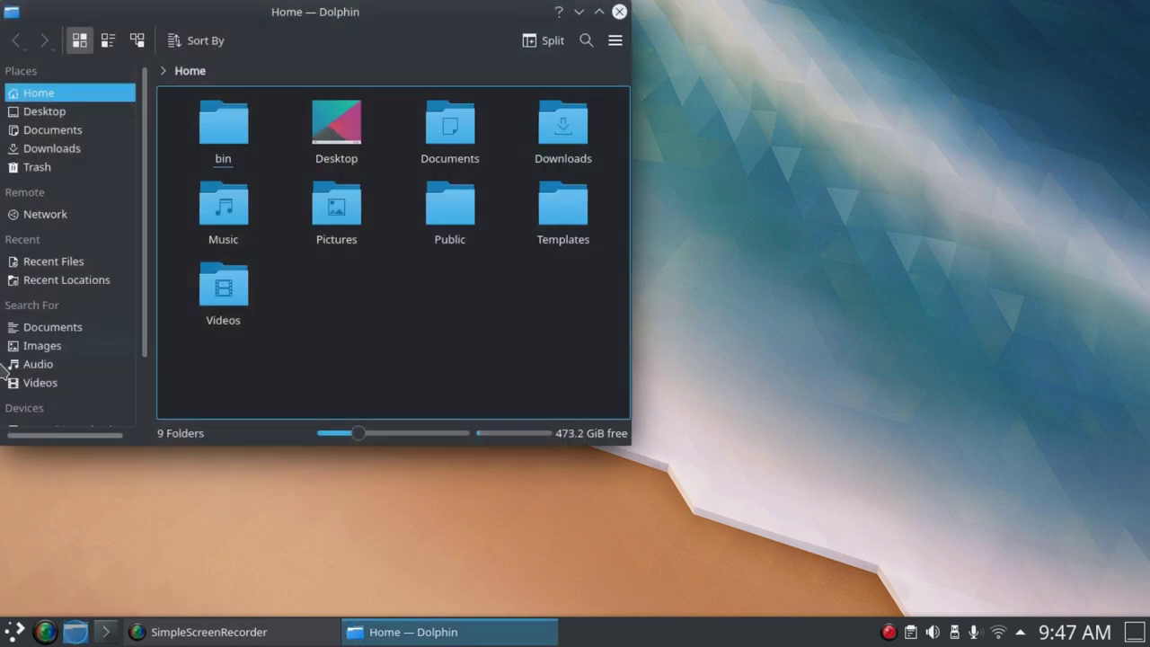
scroll(18, 346, down, 3)
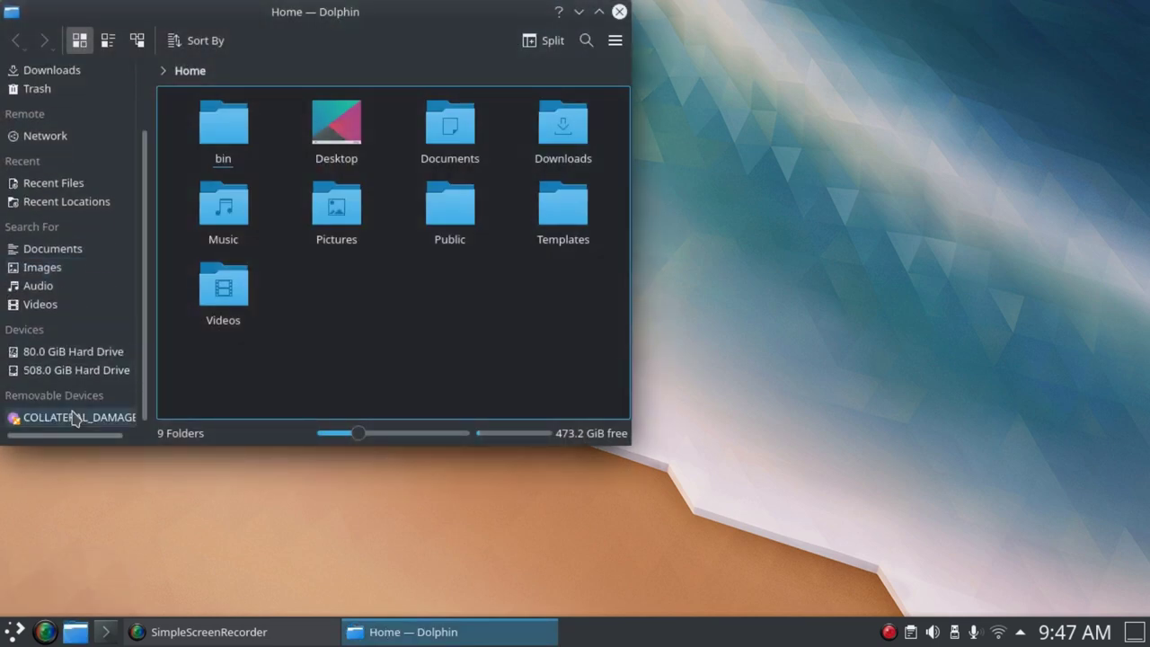
click(620, 13)
- Play the COLLATERAL_DAMAGE DVD in VLC media player, start the movie from the disc menu, and close the player
click(13, 634)
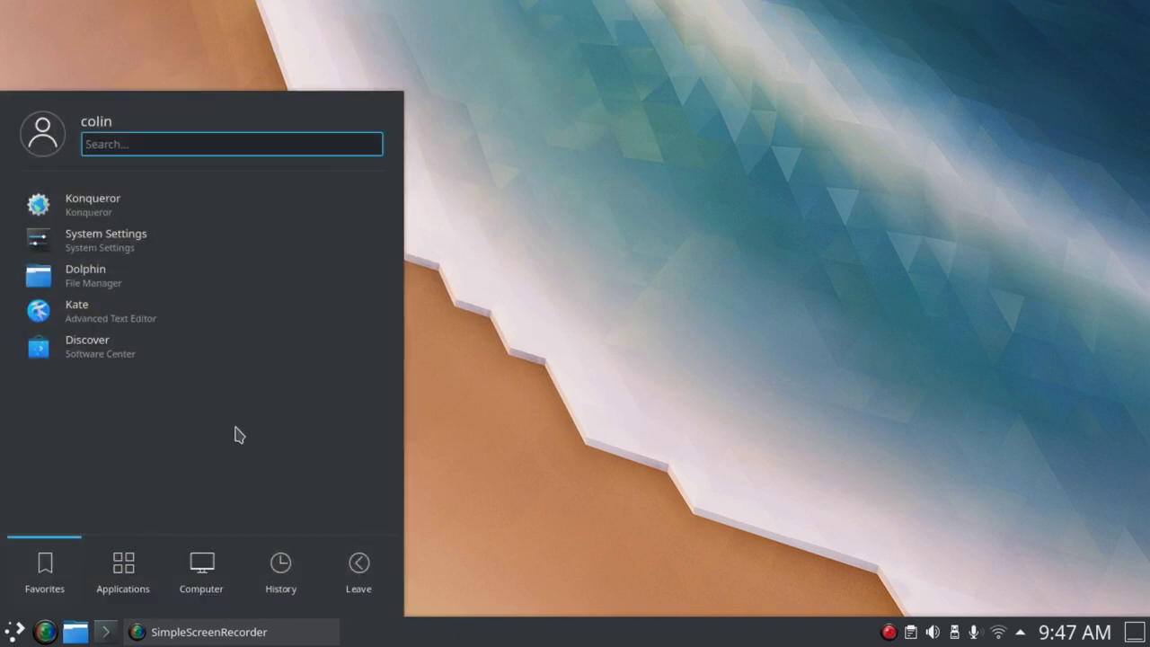
text(vl)
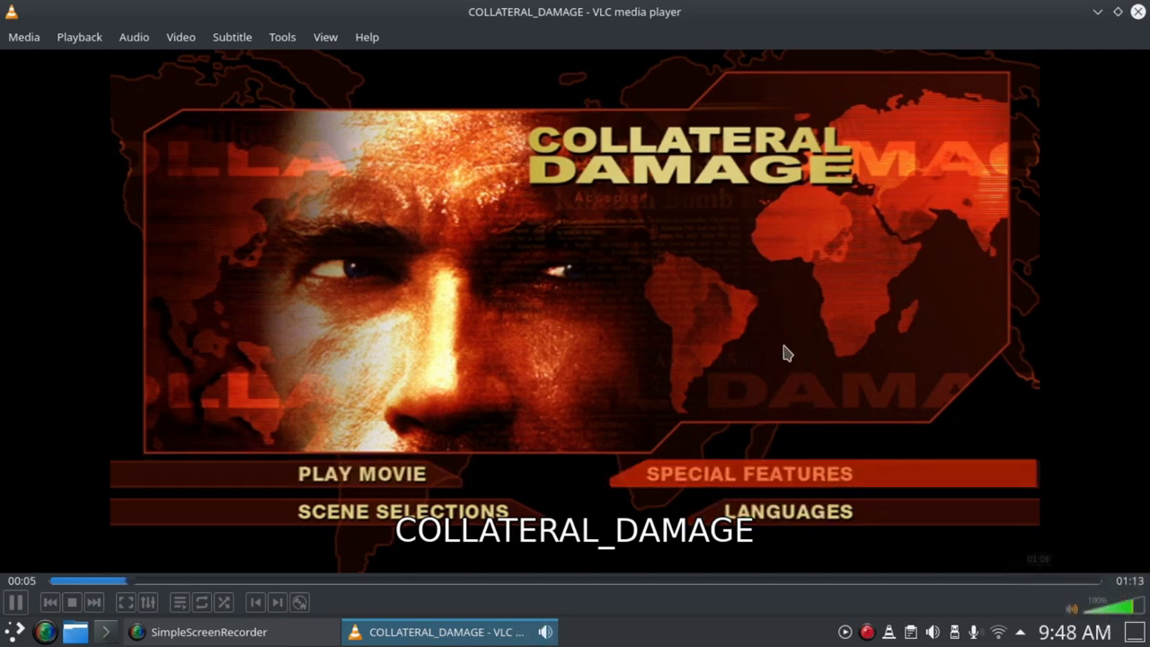
click(344, 476)
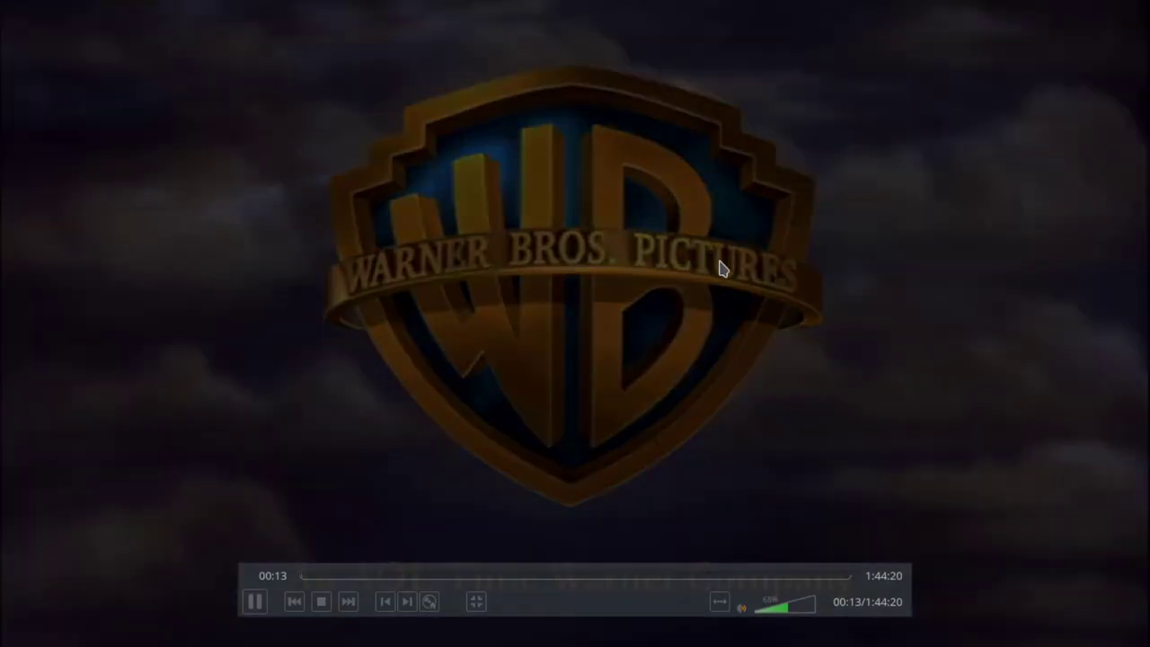
click(1138, 11)
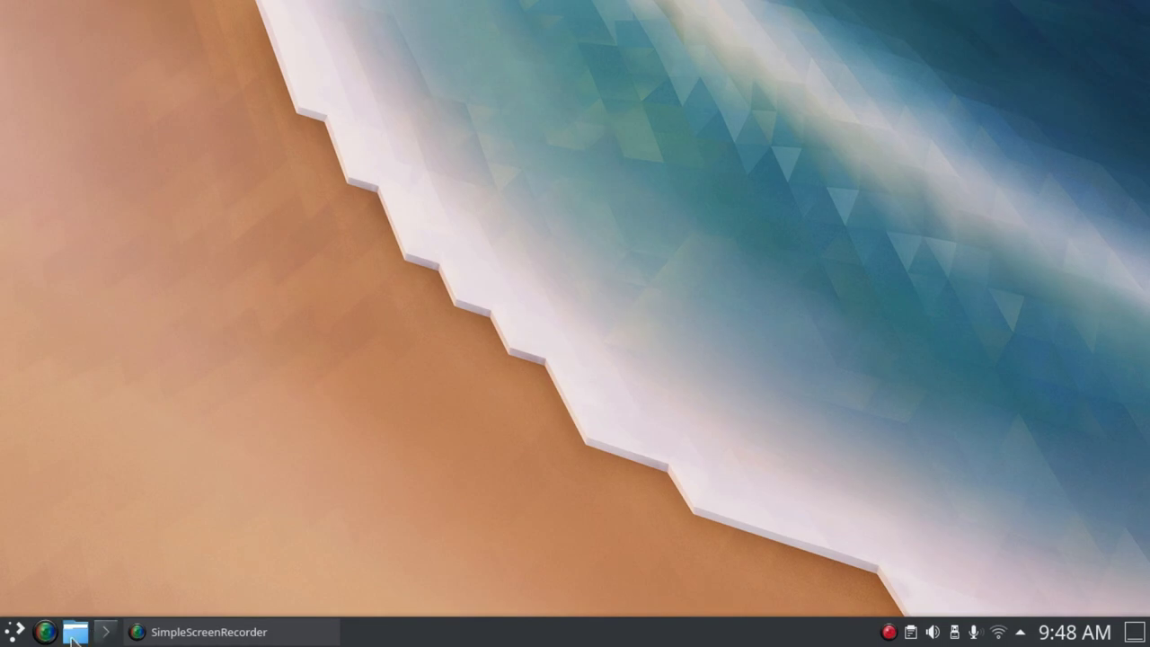
- Eject the COLLATERAL_DAMAGE disc from Dolphin's removable devices and close the file manager
click(76, 632)
scroll(51, 412, down, 3)
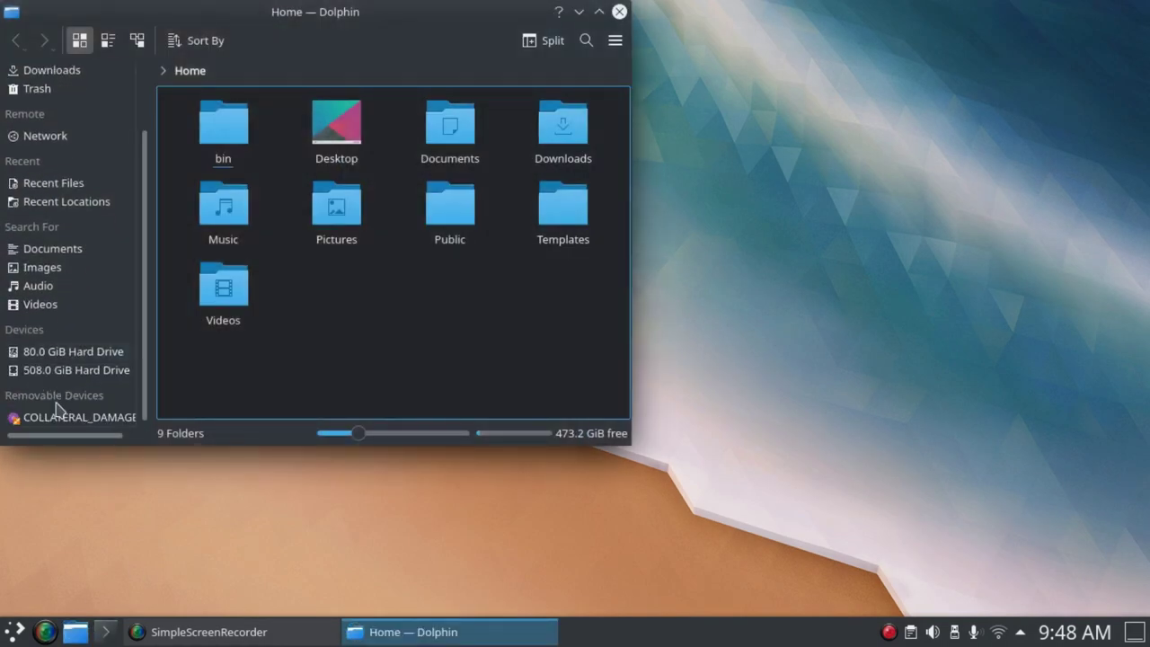
right_click(54, 416)
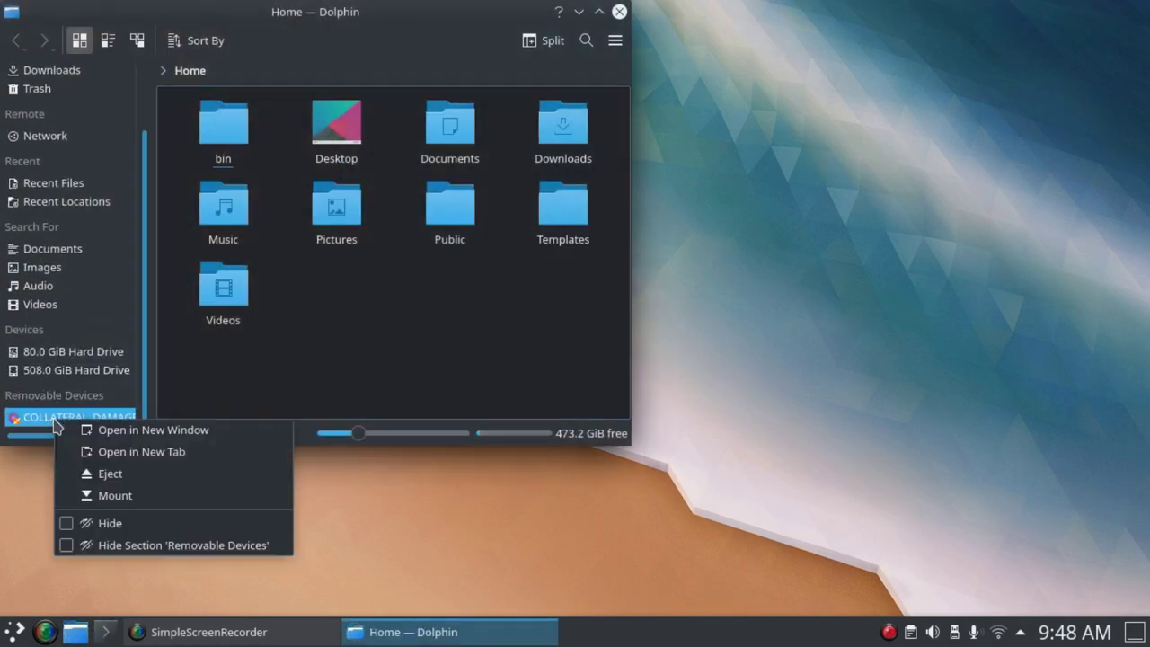
click(109, 473)
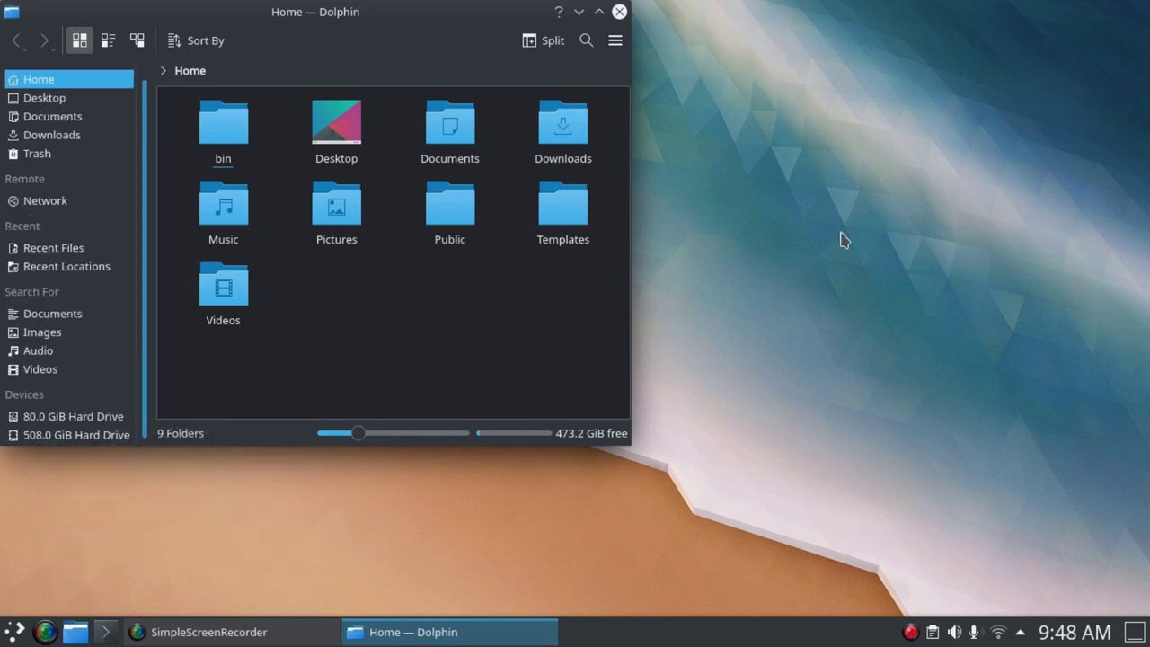
key(alt+F4)
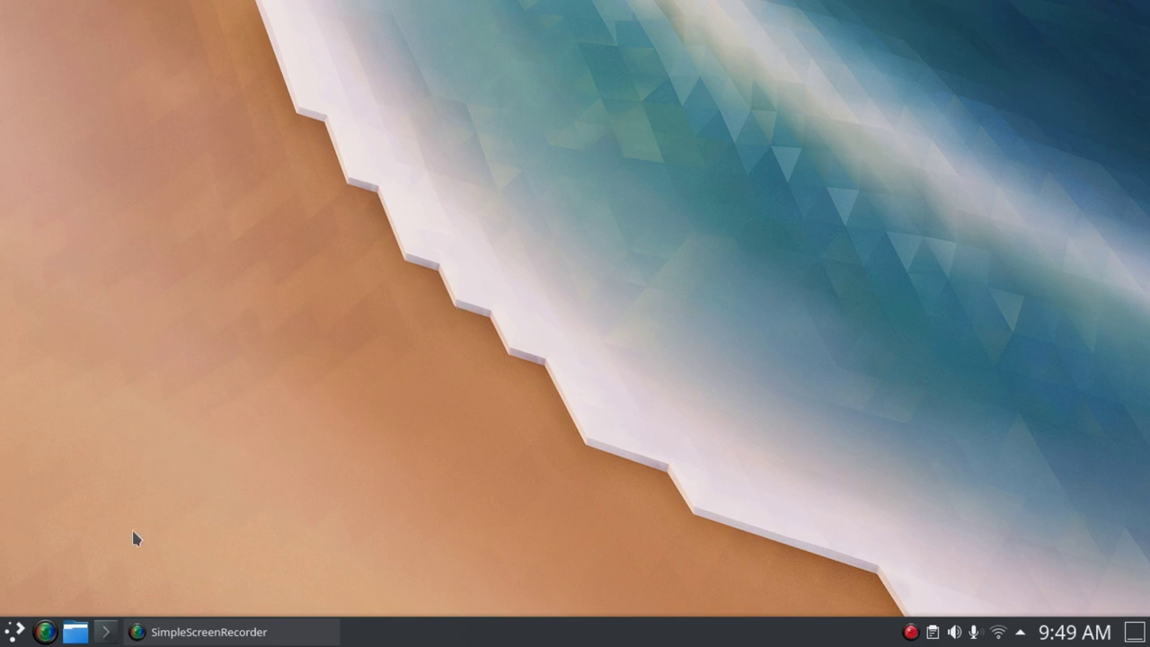
- Check whether Dolphin lists the audio CD as a removable device, and close the window
click(75, 631)
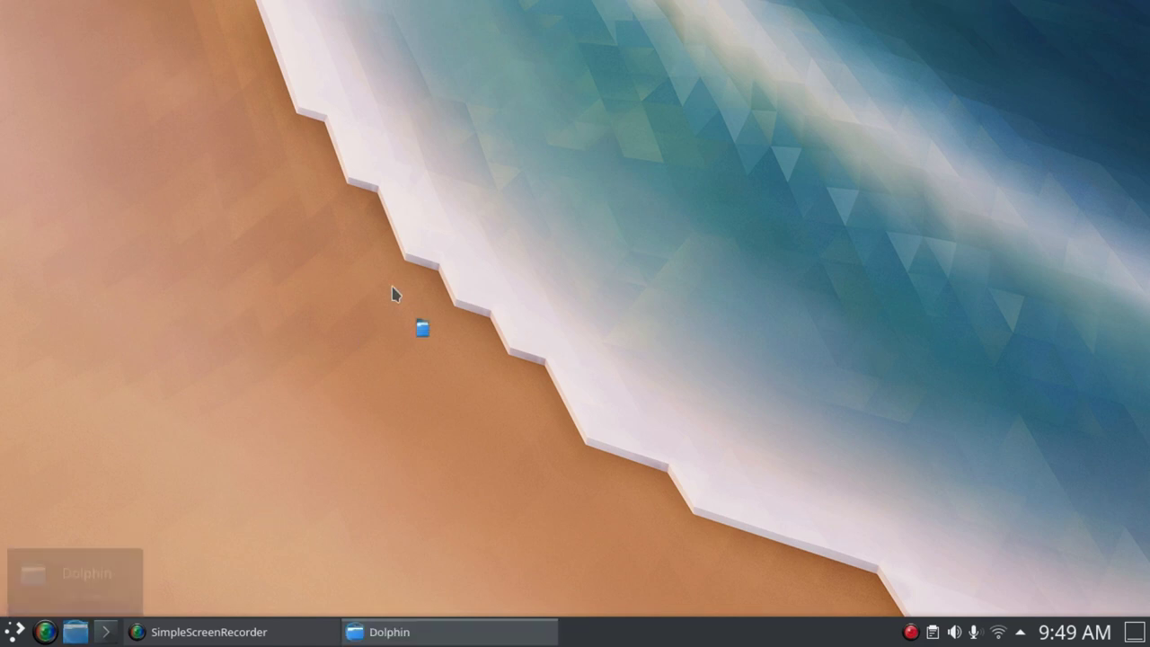
scroll(80, 334, down, 1)
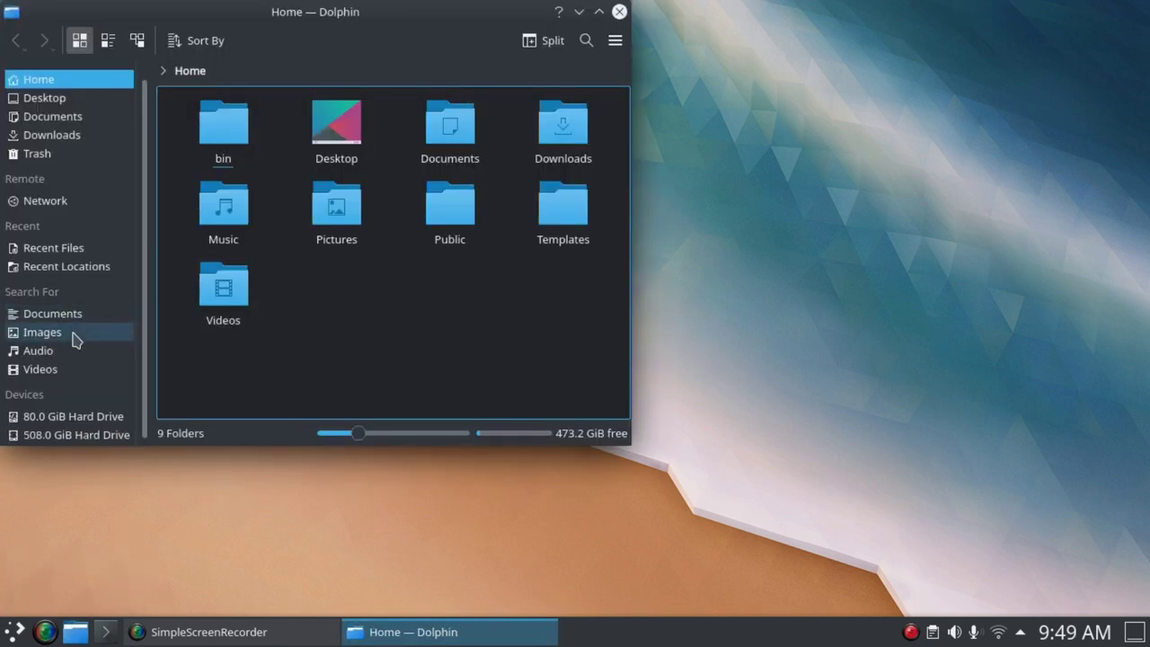
click(619, 12)
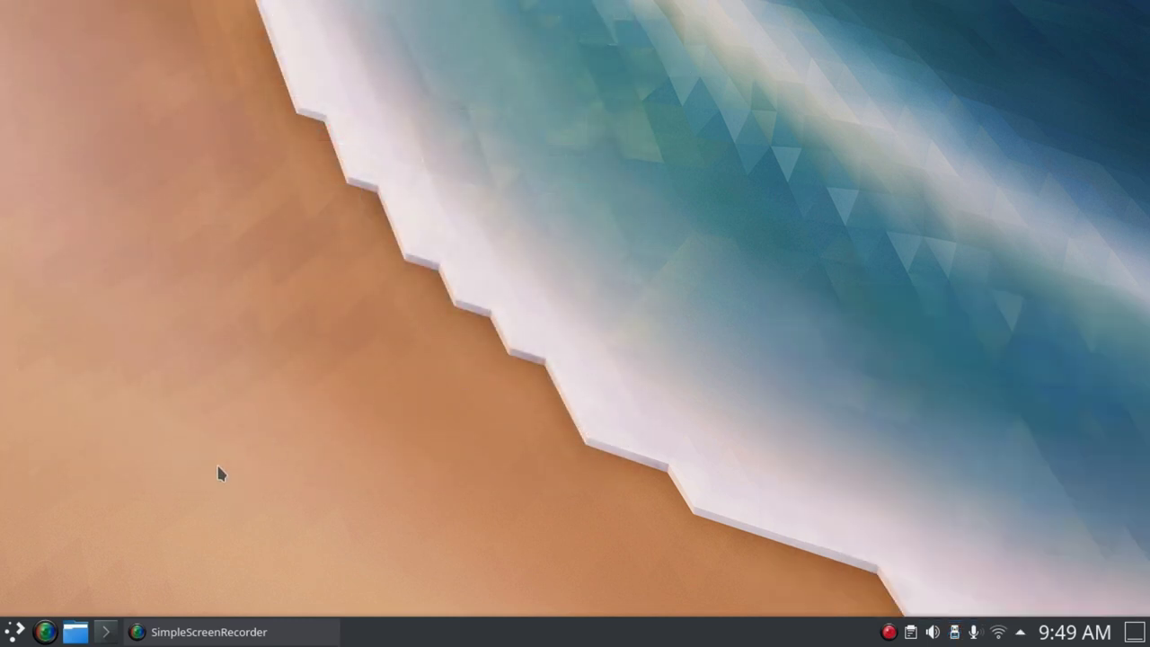
- Search the application launcher for Asunder and start the CD ripper
click(9, 633)
text(asu)
click(162, 203)
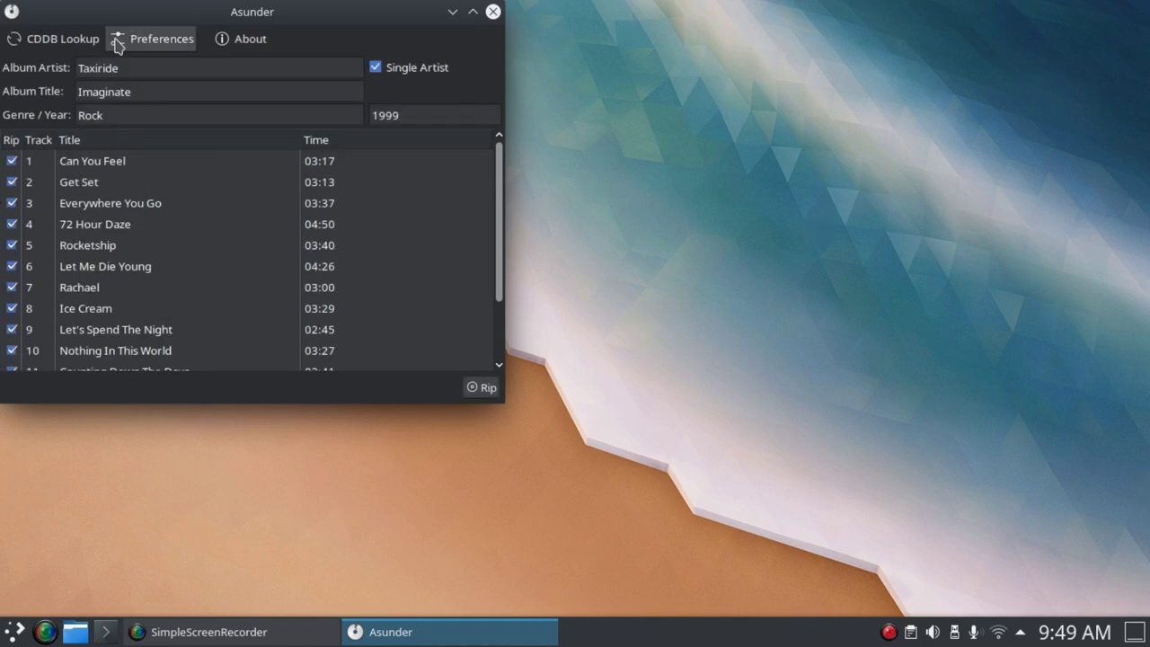
- Enable MP3 (lossy compression) encoding in Asunder's preferences and save the settings
click(159, 43)
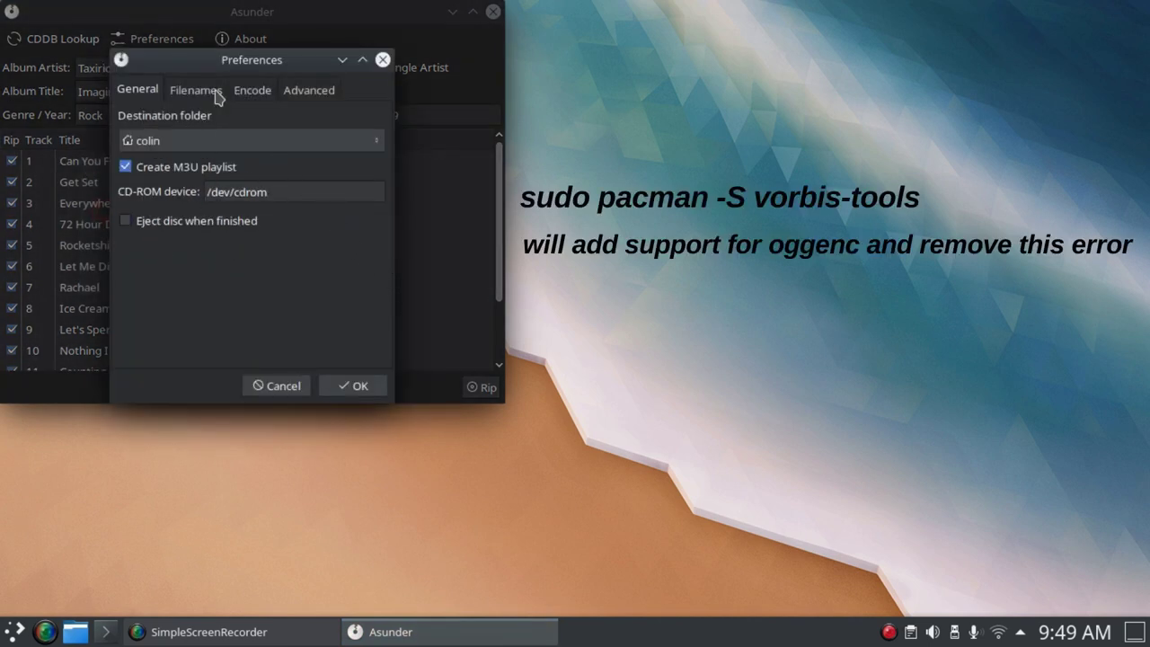
click(263, 94)
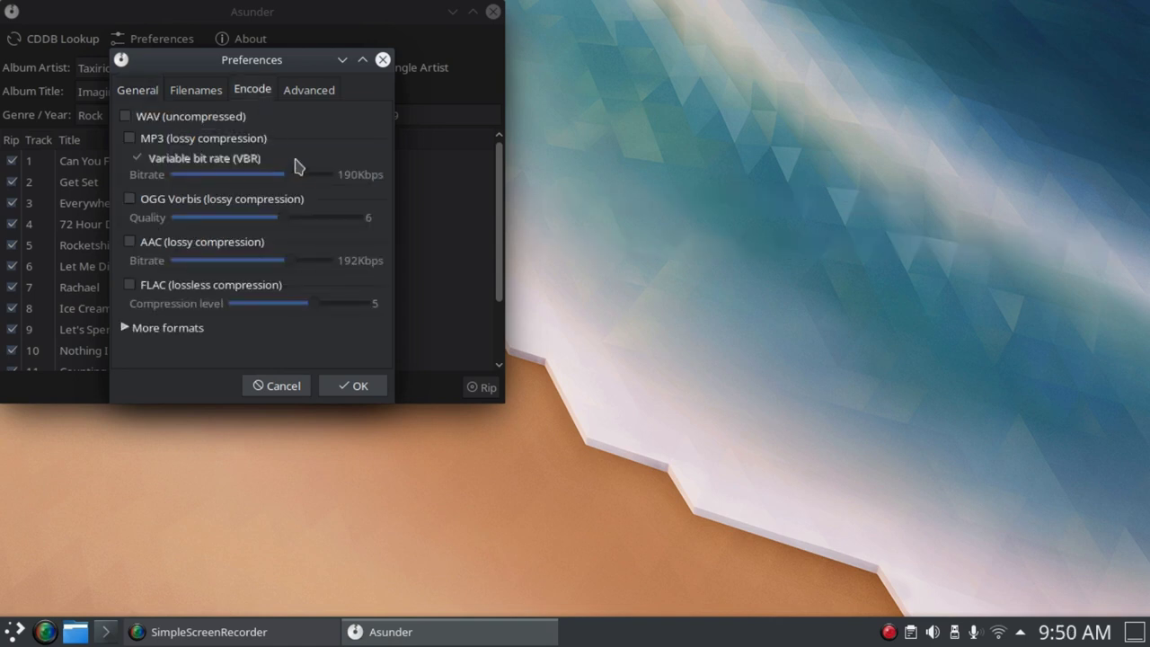
click(129, 138)
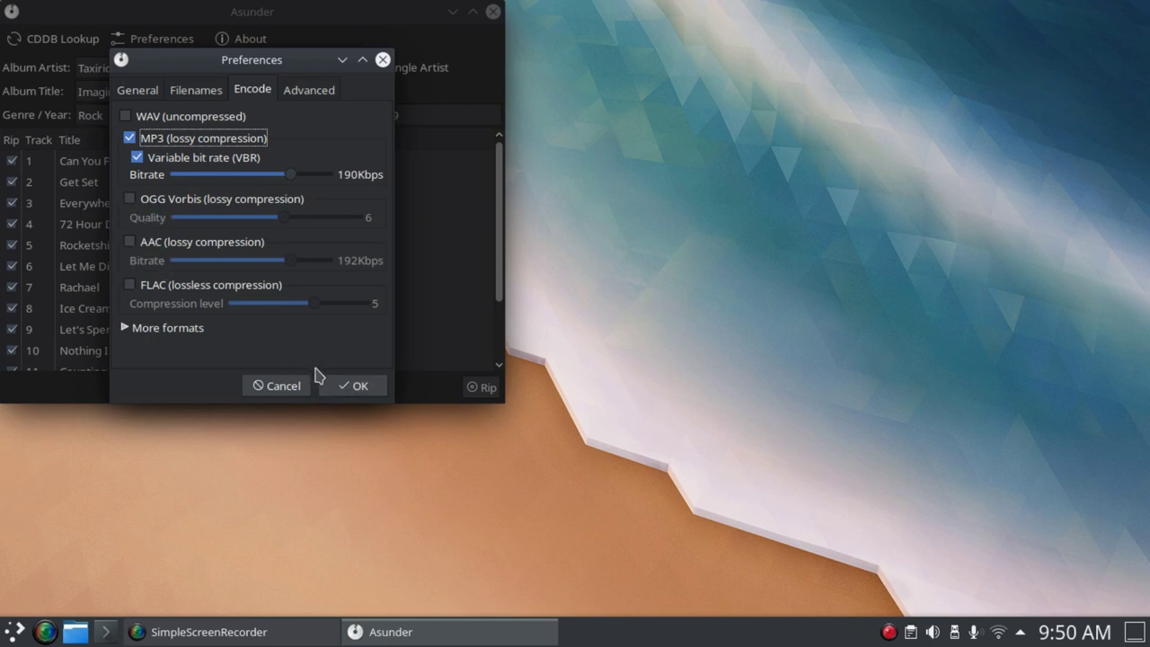
click(359, 385)
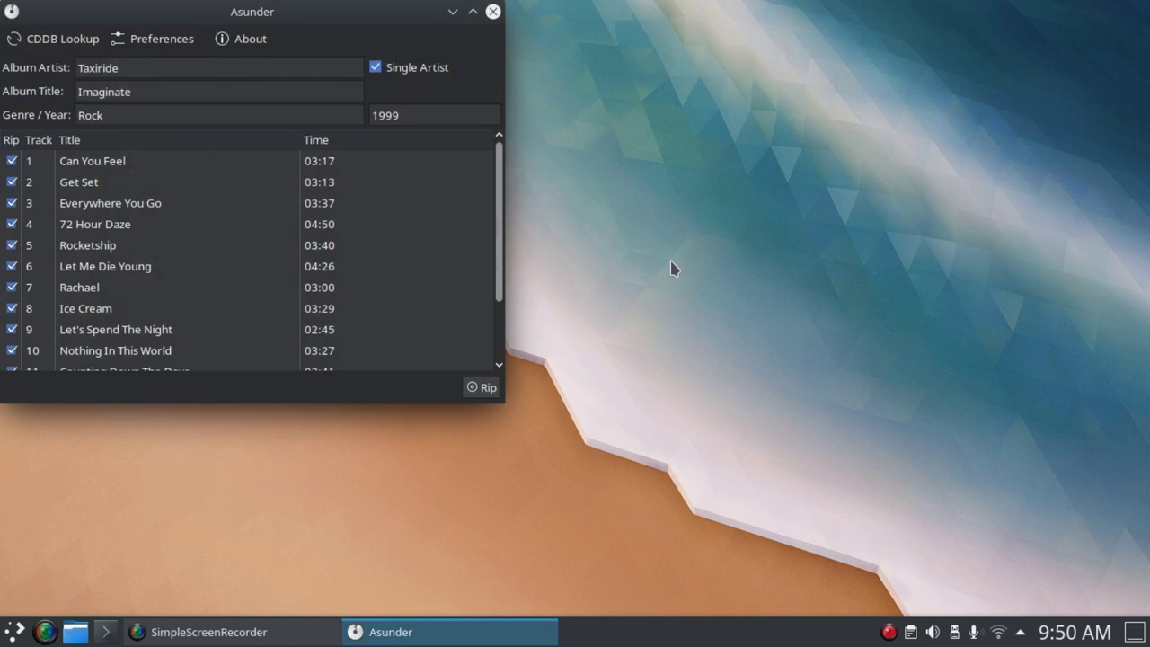
- Try ripping all tracks of the Imaginate album, and cancel the rip
click(477, 388)
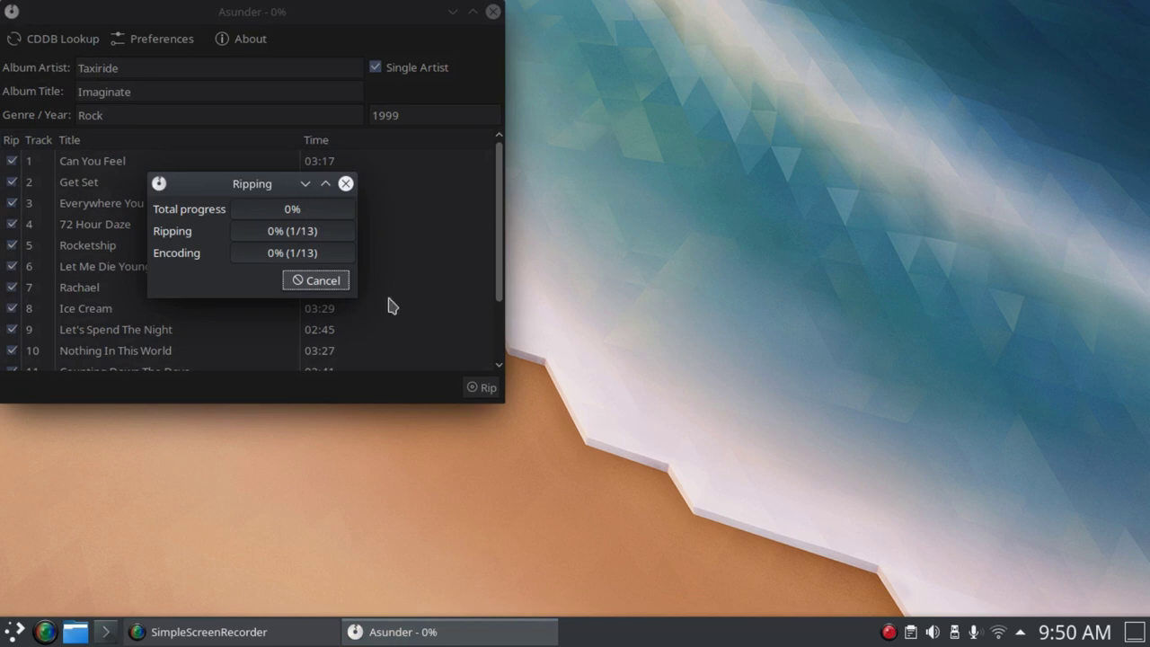
click(310, 284)
click(301, 268)
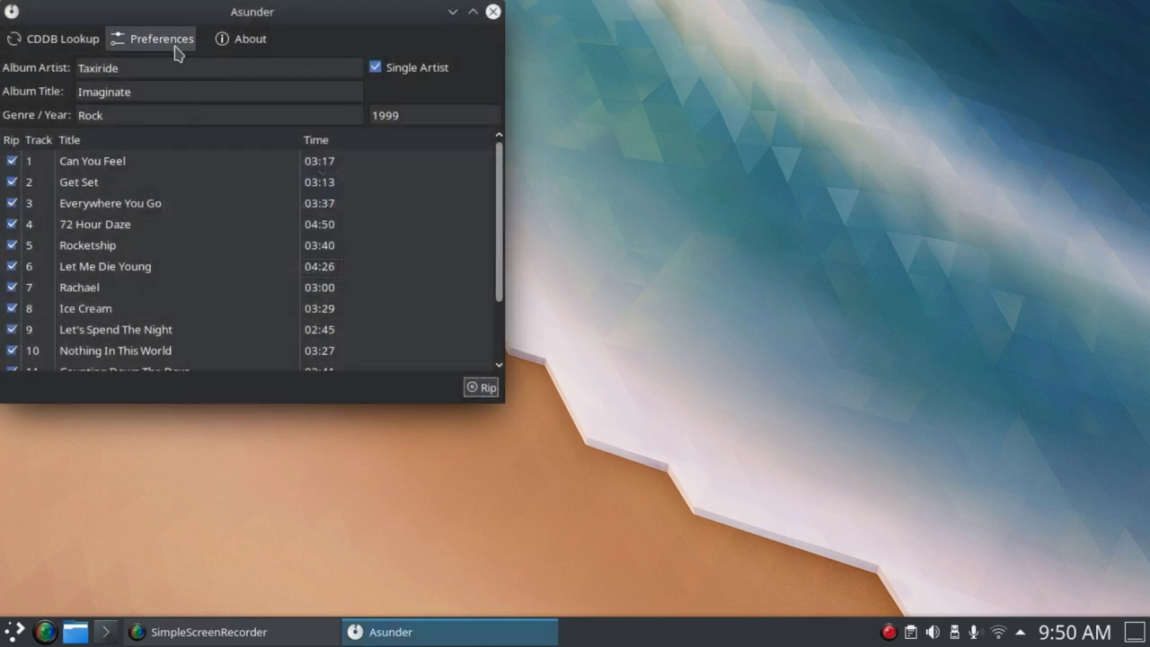
- Choose the Music folder as Asunder's destination folder, and cancel the preferences
click(170, 43)
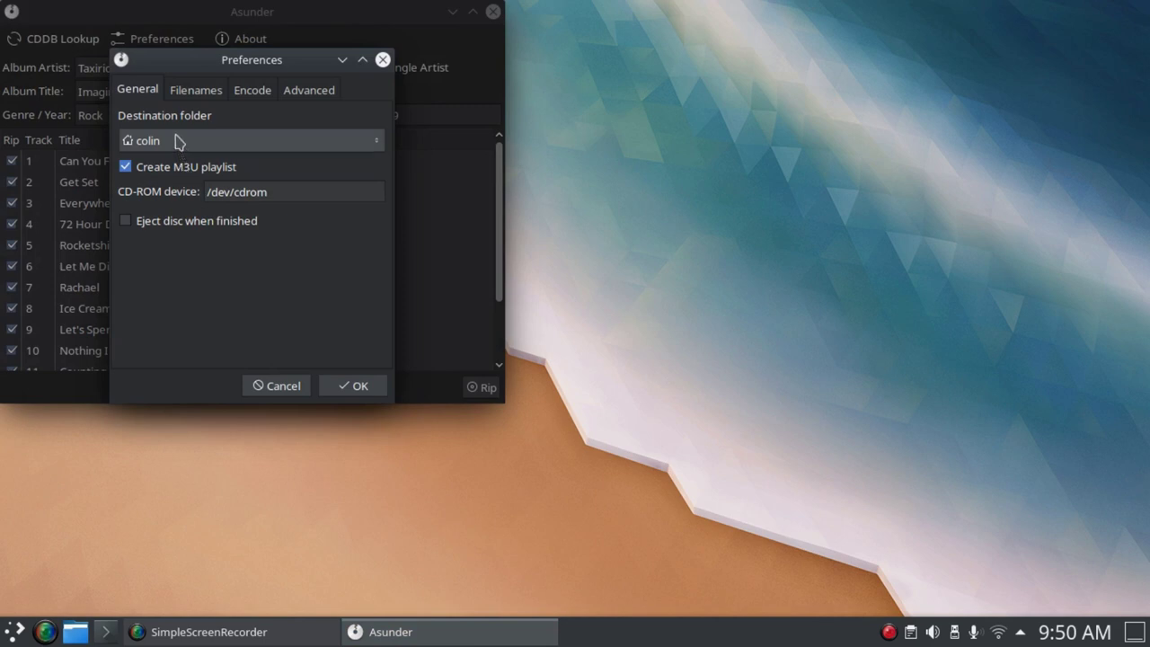
click(275, 142)
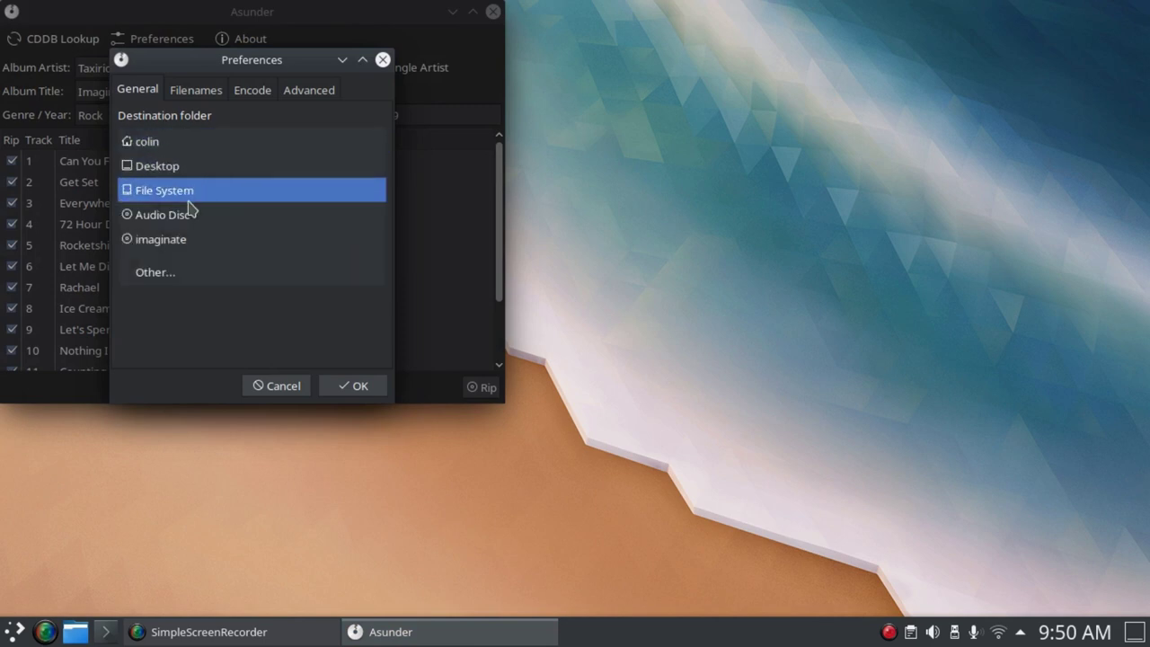
click(190, 273)
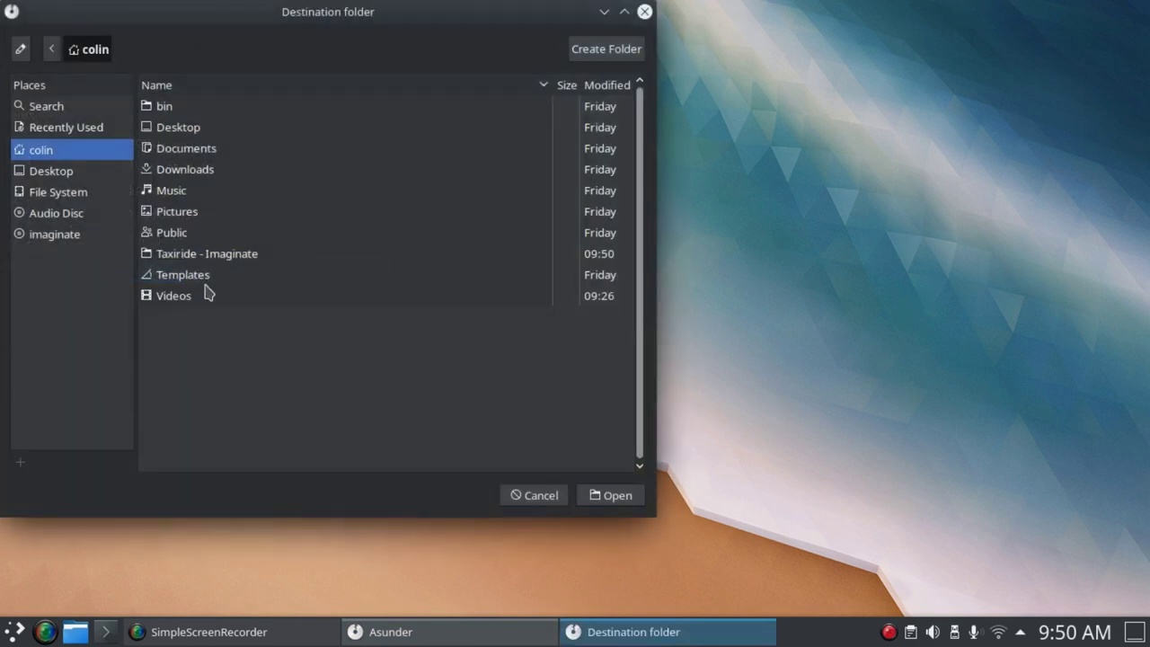
click(169, 194)
click(610, 495)
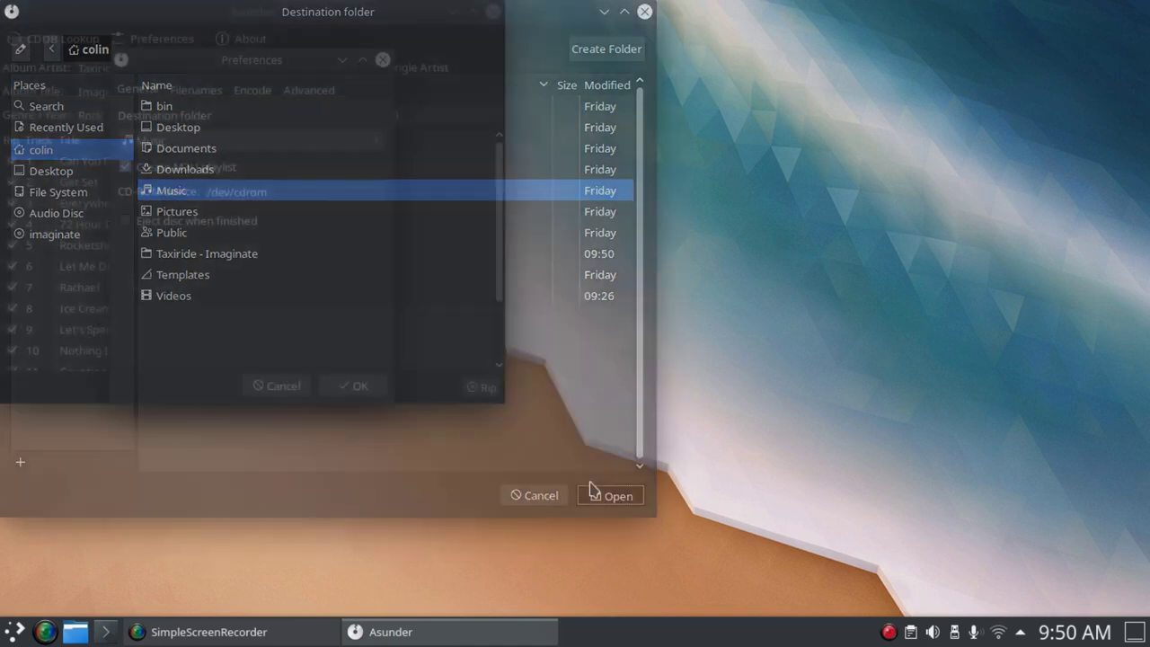
click(275, 385)
- Move the Taxiride - Imaginate folder from Home to the trash in Dolphin, and close both Dolphin and Asunder
click(67, 633)
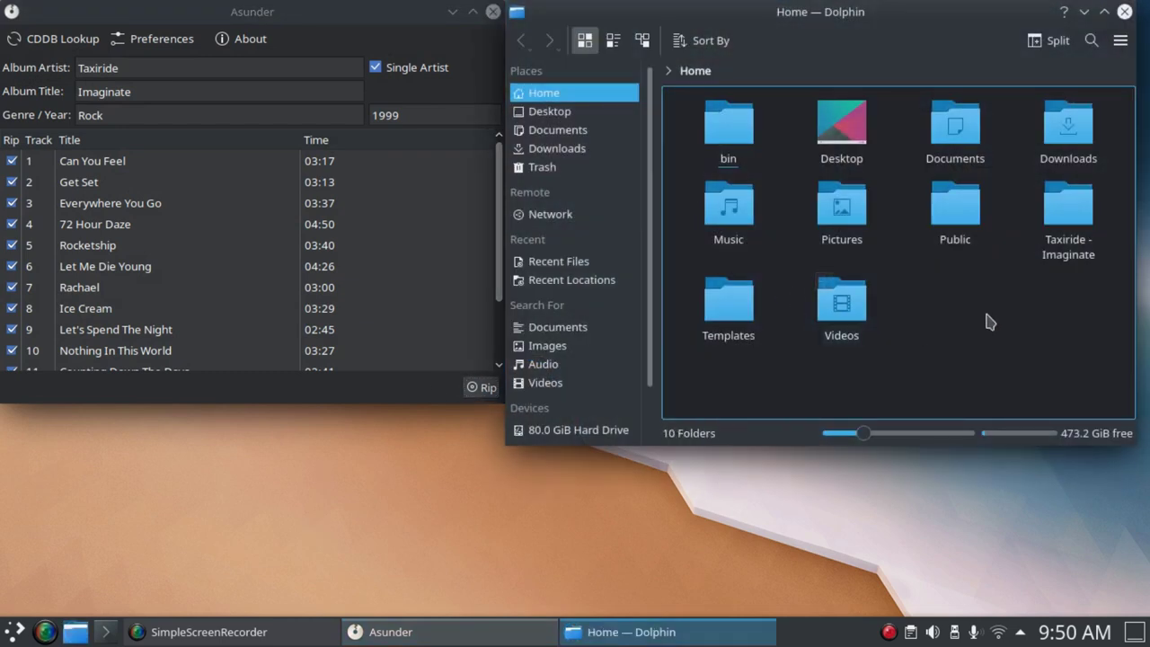
right_click(1067, 200)
mouse_move(991, 295)
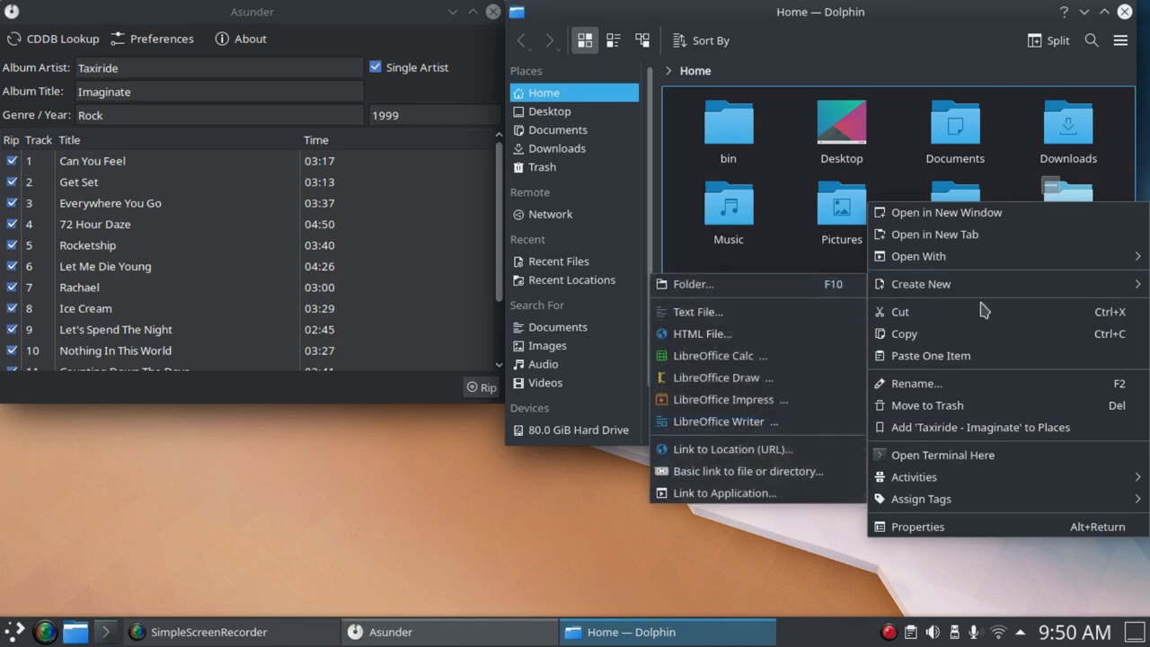
click(898, 405)
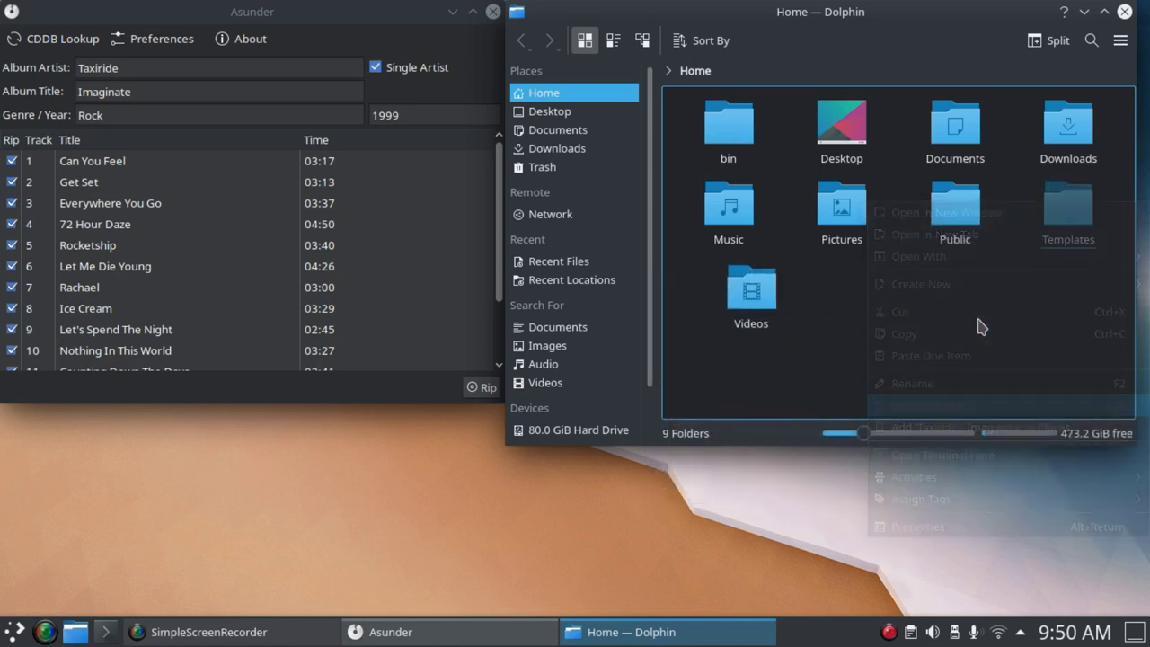
click(1124, 12)
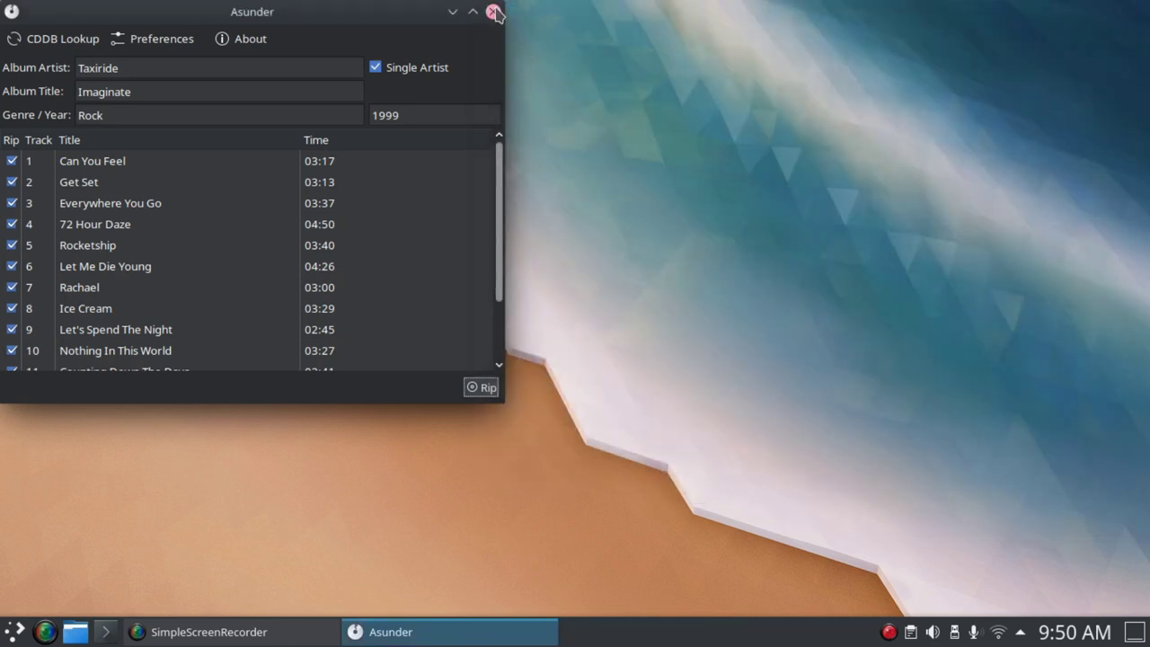
click(493, 12)
- Eject the imaginate audio CD from Dolphin's removable devices and close the file manager
click(78, 634)
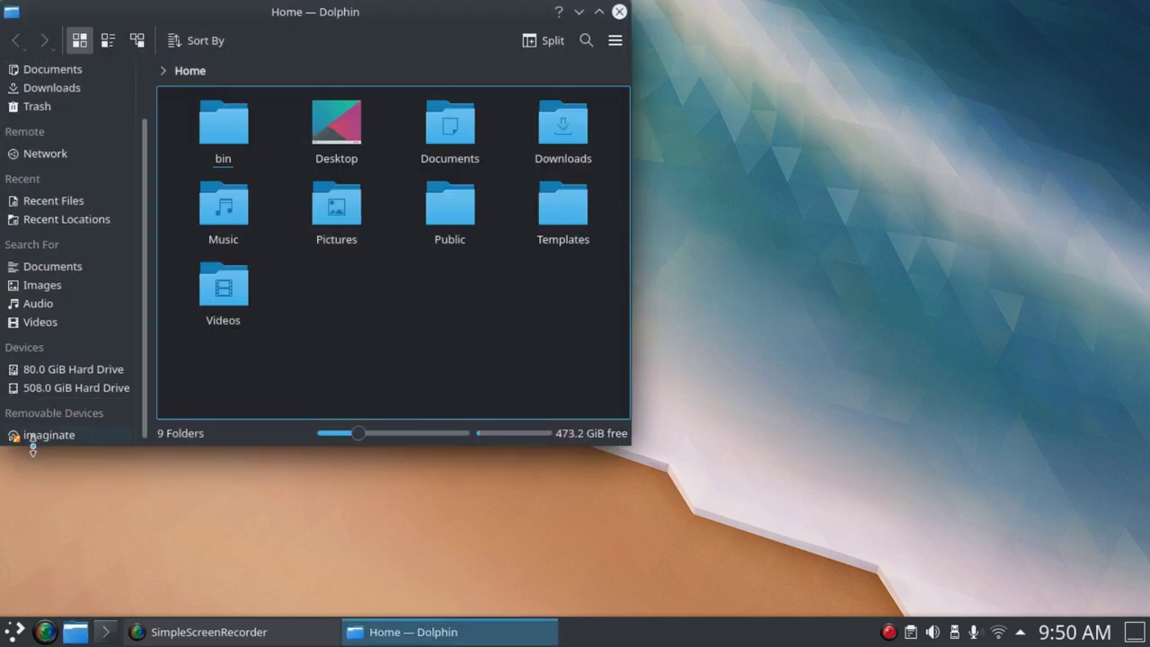
right_click(27, 435)
click(104, 482)
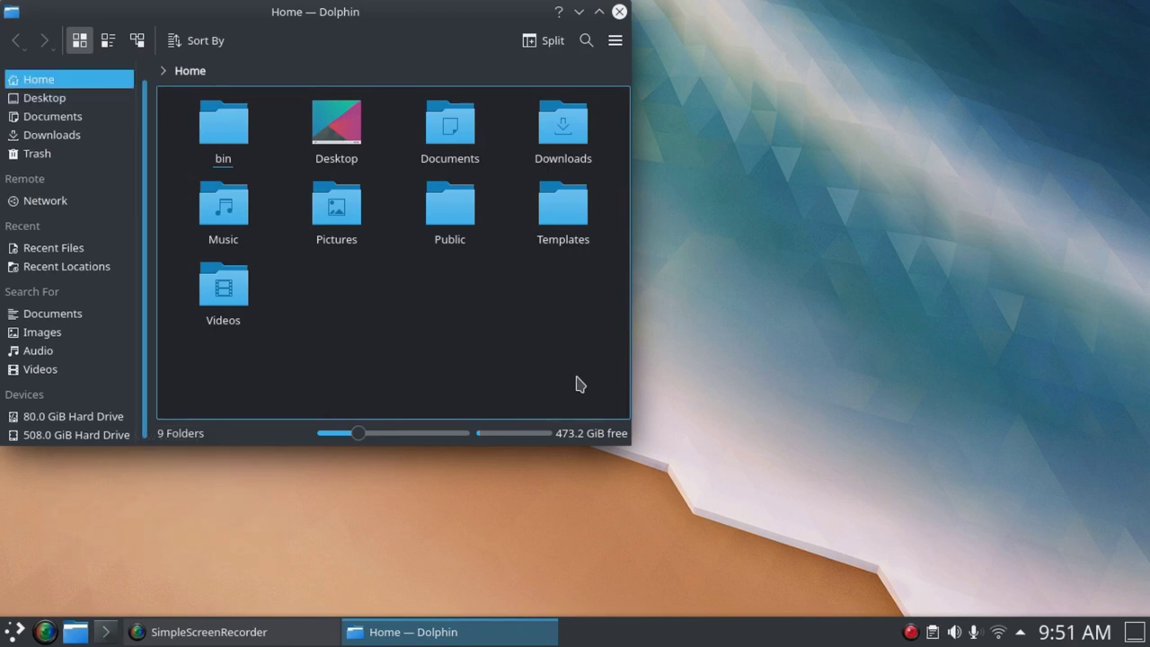
click(619, 12)
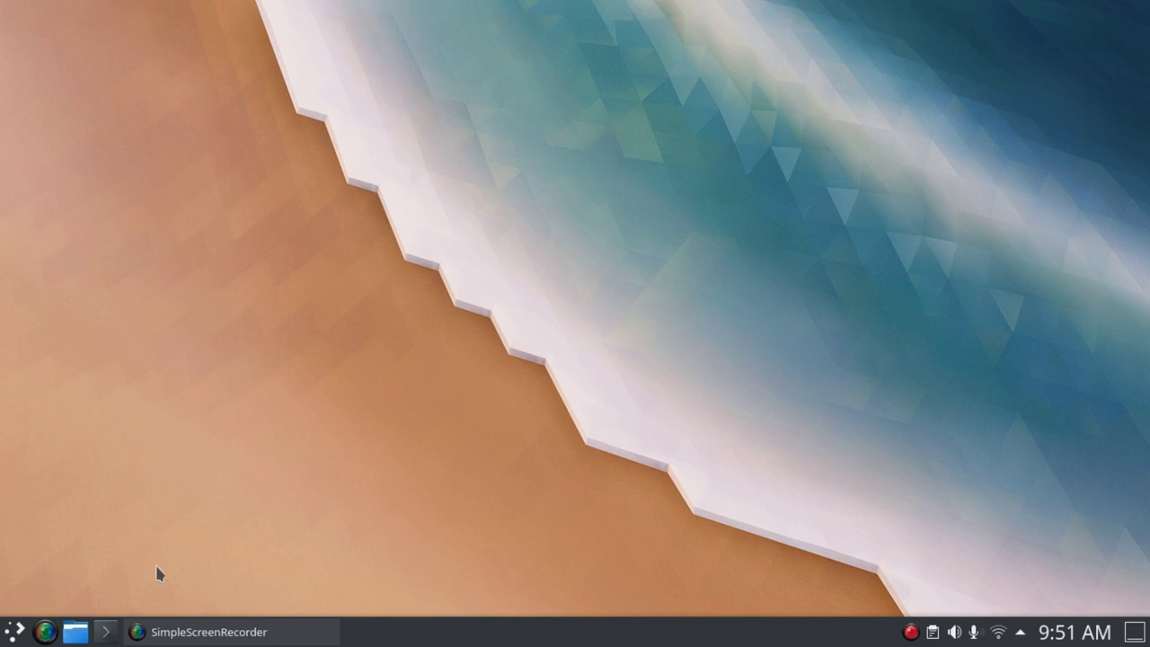
- Open a Konsole terminal and enlarge its font by two increments
click(105, 631)
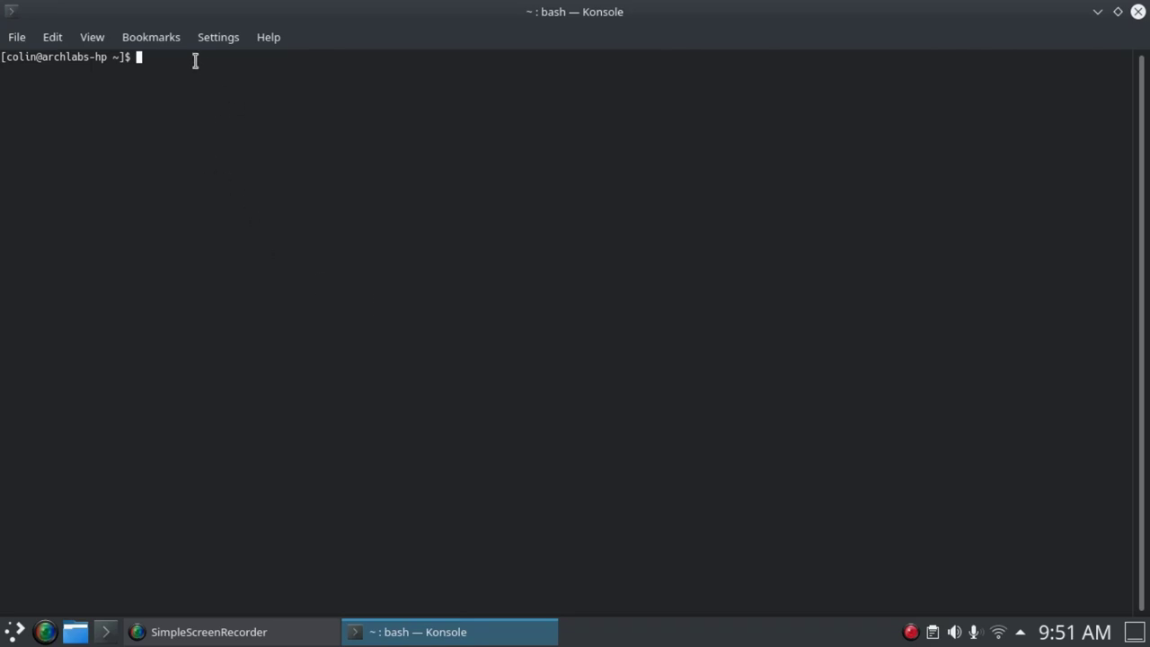
key(ctrl+plus)
key(ctrl+plus)
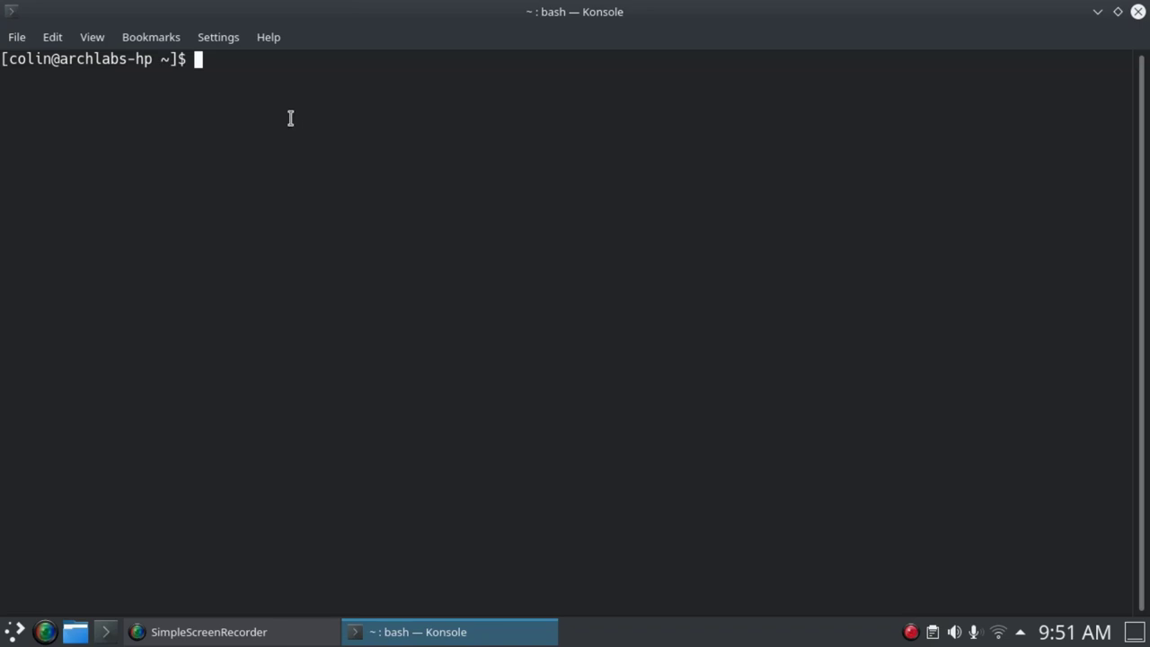
- Run sudo pacman -S git in the terminal to install Git
text(sud)
key(BackSpace)
key(BackSpace)
key(BackSpace)
key(Up)
key(BackSpace)
key(BackSpace)
key(BackSpace)
key(BackSpace)
key(BackSpace)
key(BackSpace)
key(BackSpace)
key(BackSpace)
key(BackSpace)
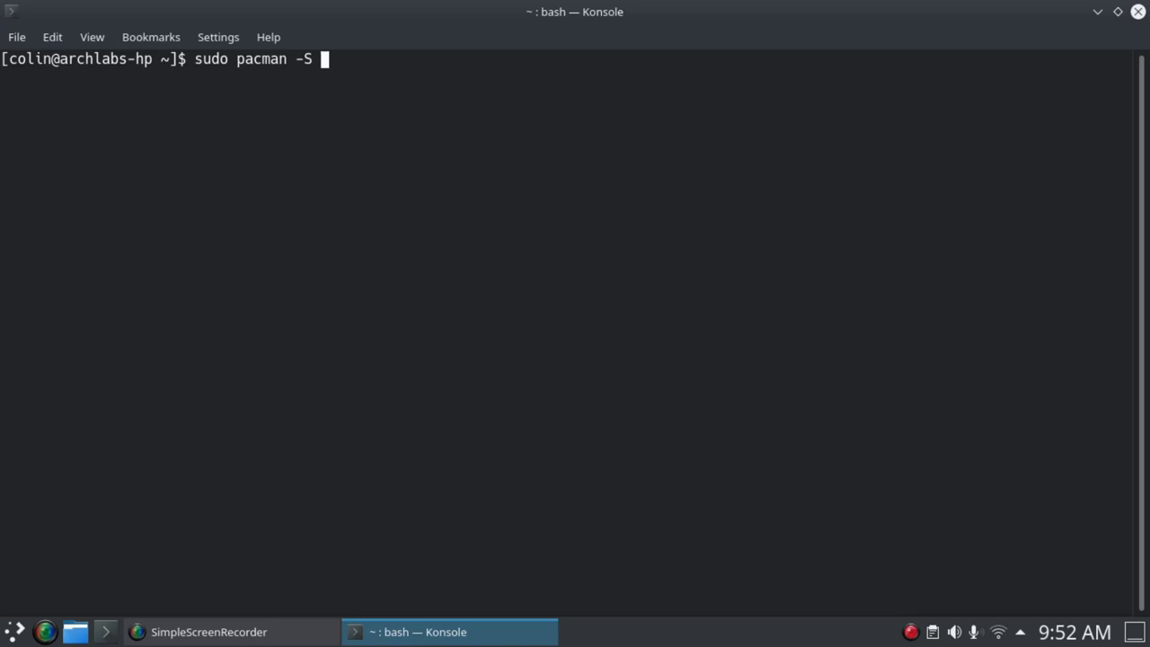
text(git)
key(Return)
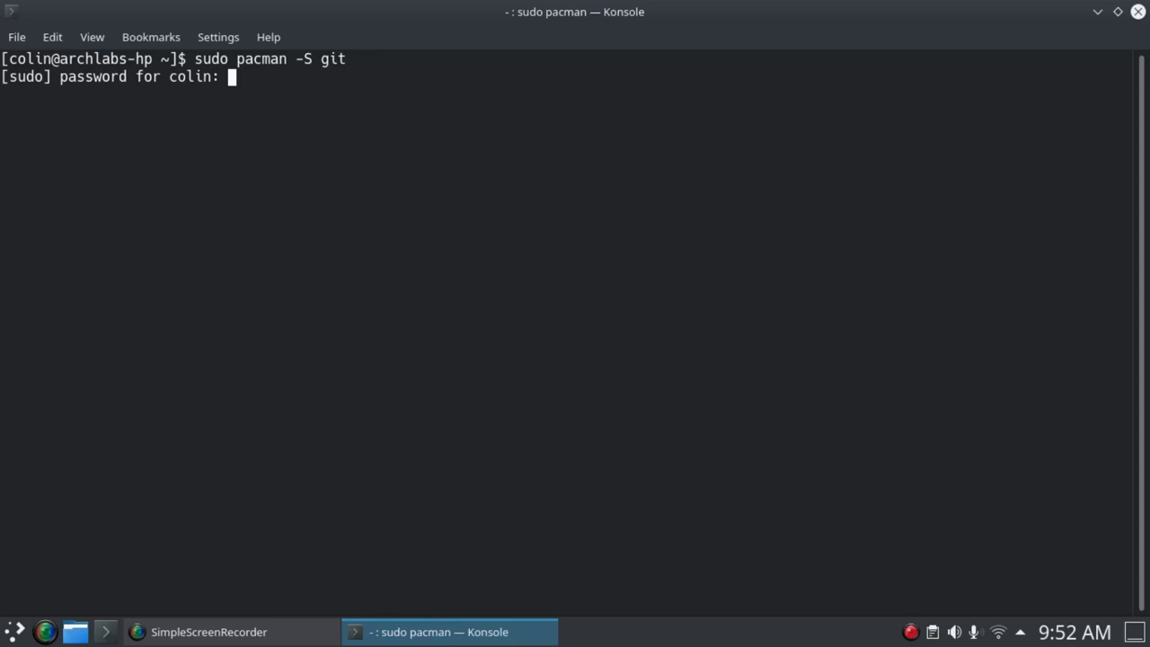
- Enter the sudo account password, accept the Git installation, and clear the terminal
key(Return)
key(Return)
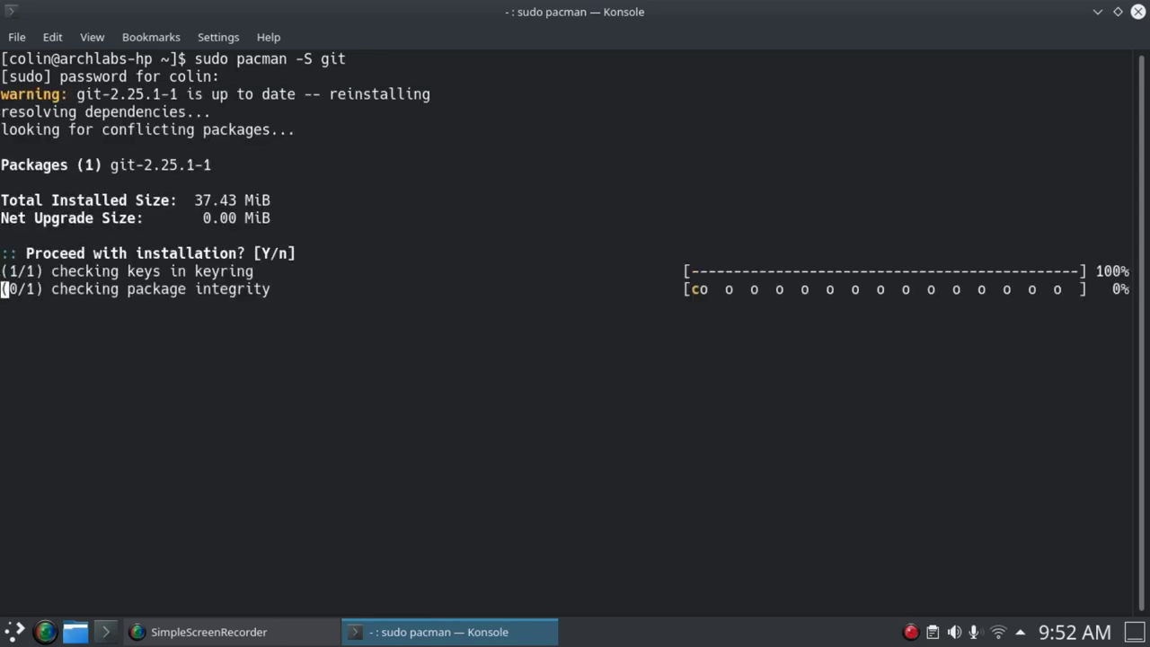
text(clear)
key(Return)
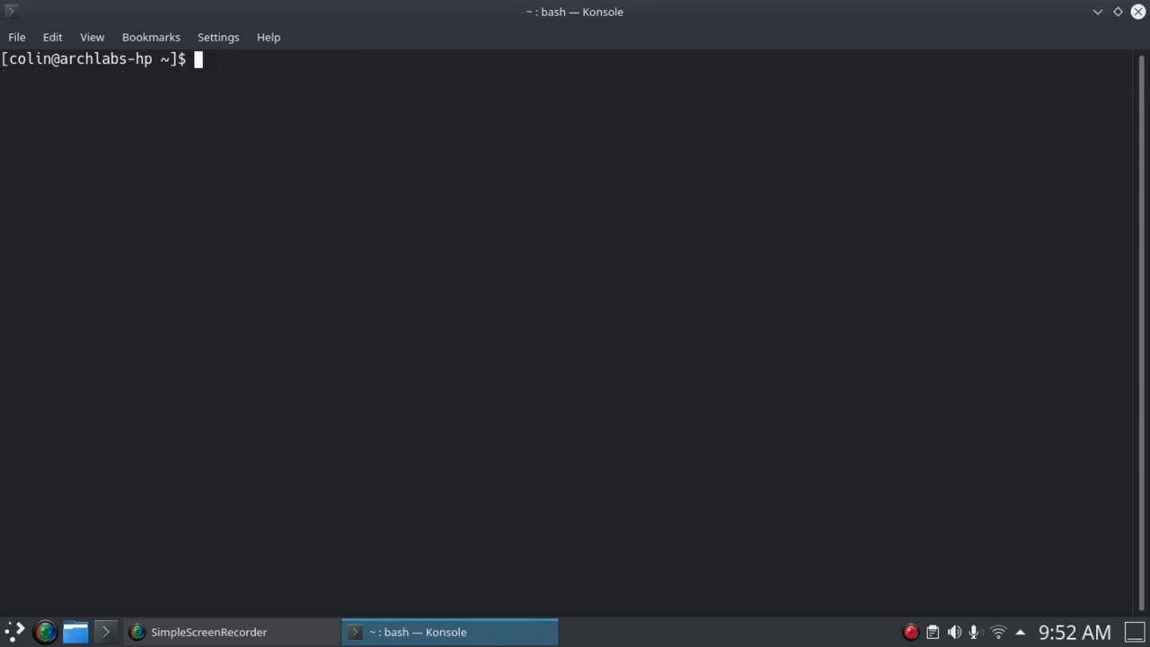
text(git clone )
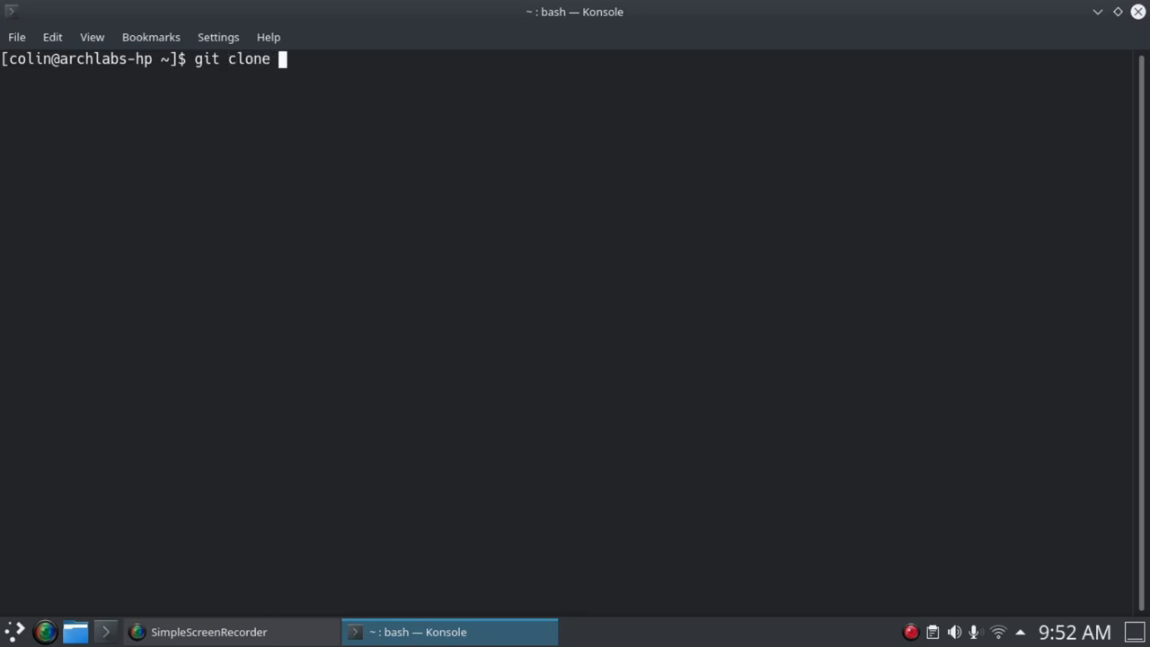
text(https://)
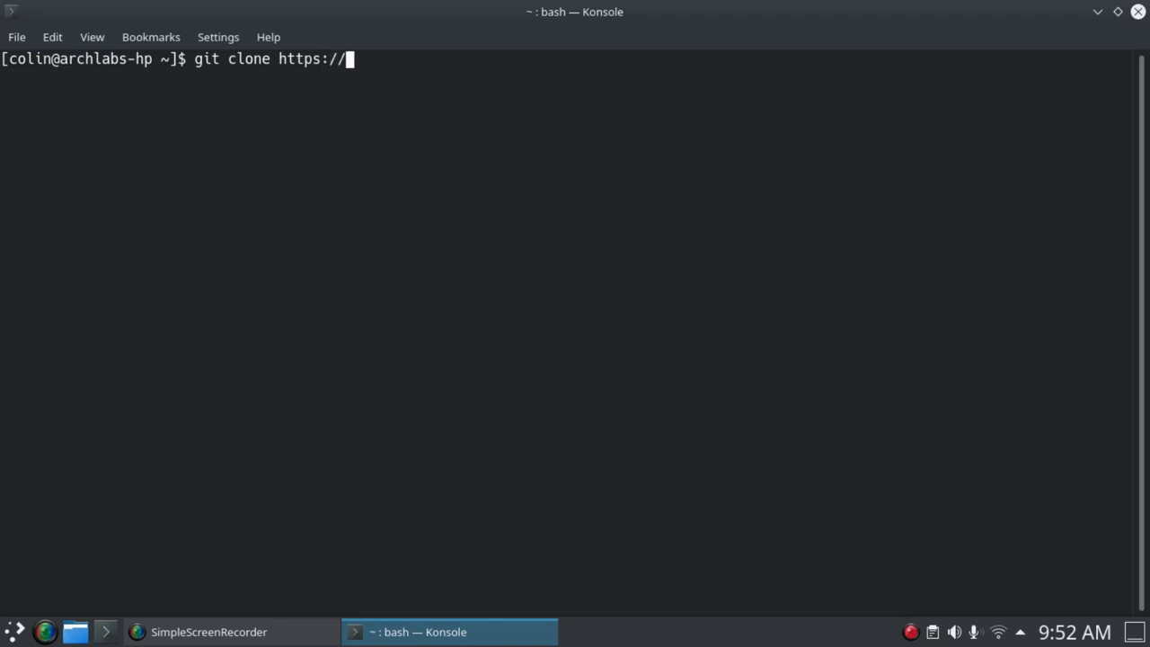
text(aur.archlinux.o)
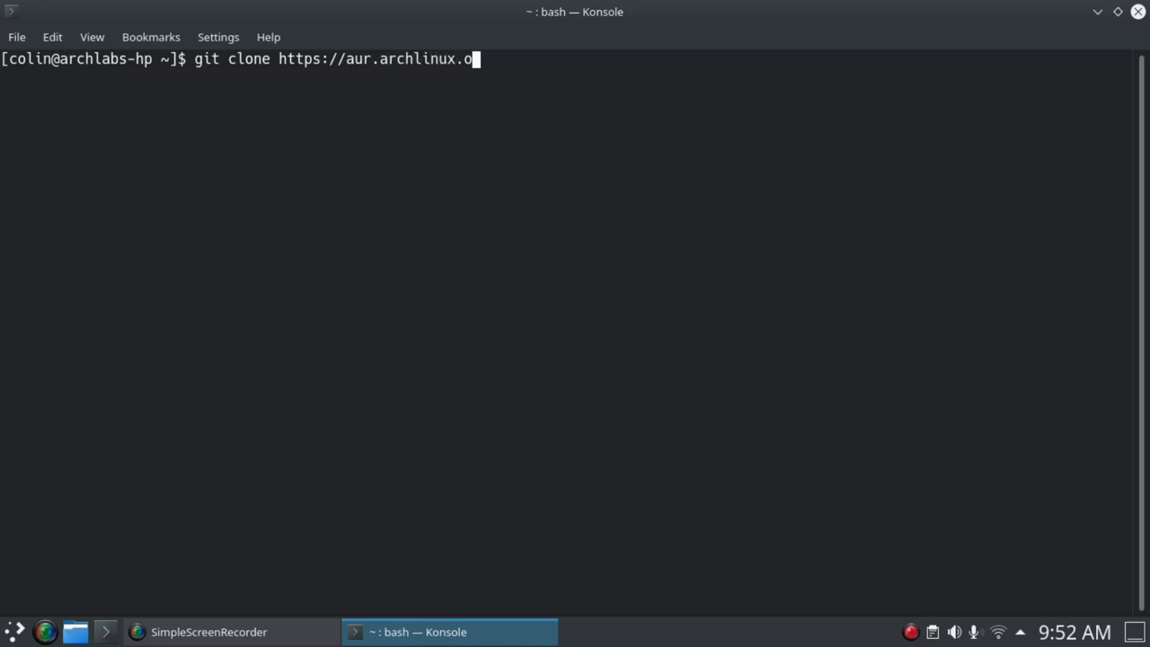
text(rg/yay.git)
key(Return)
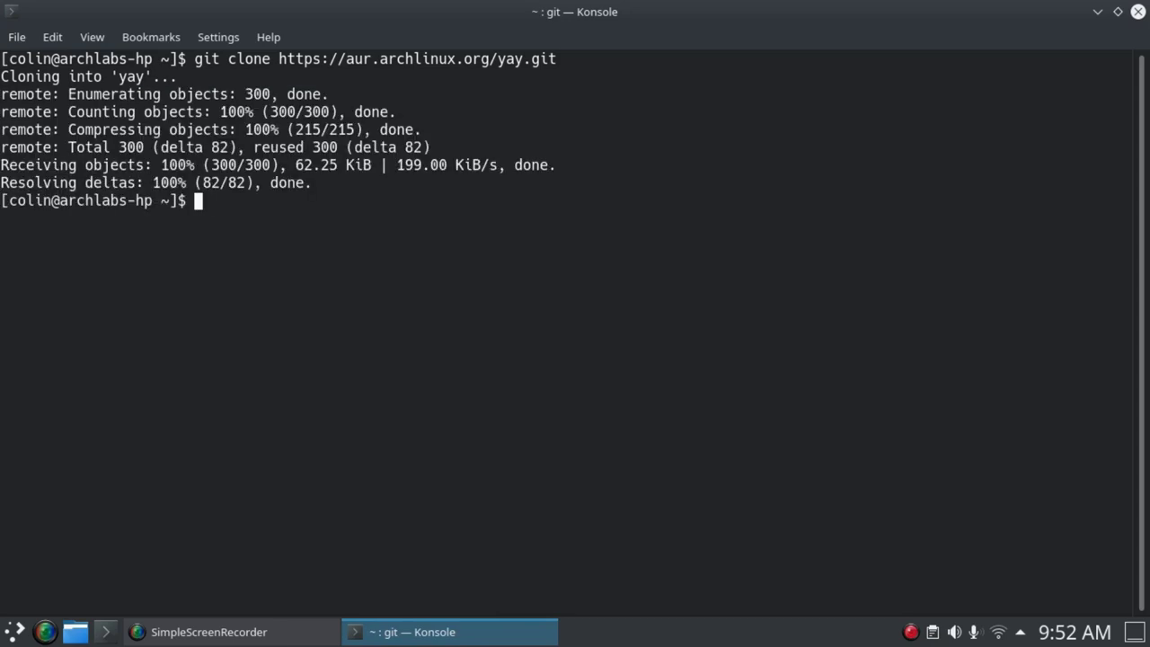
- Build and install yay from its cloned folder with makepkg -si, accepting both installation prompts, and clear the terminal
text(cd )
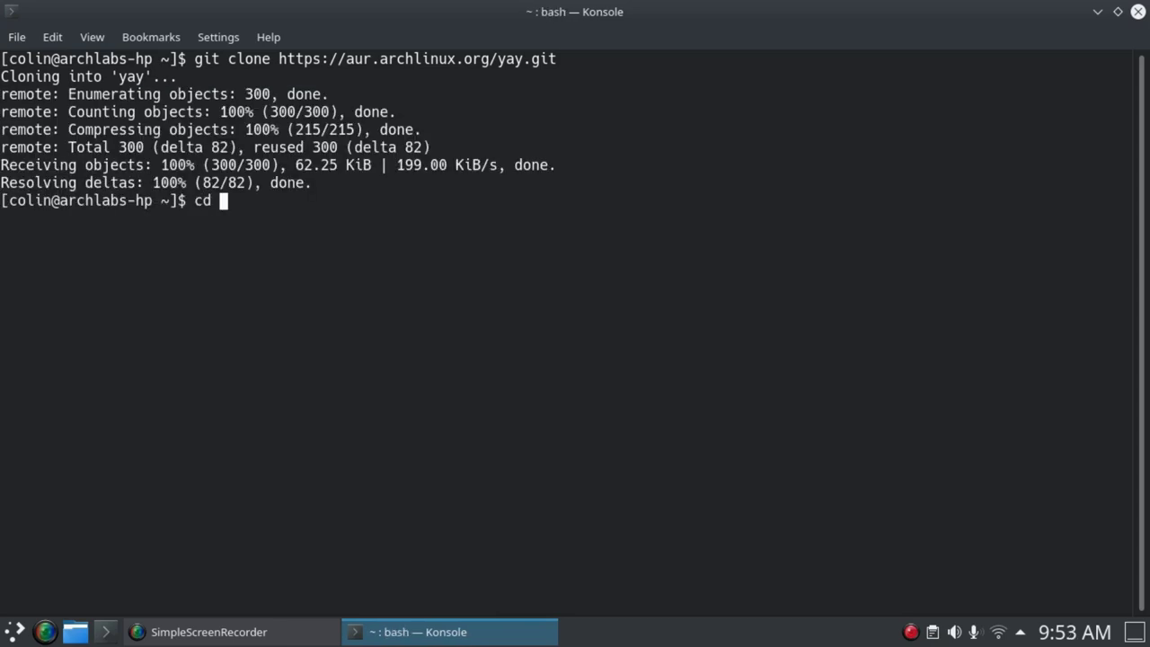
text(yay)
key(Return)
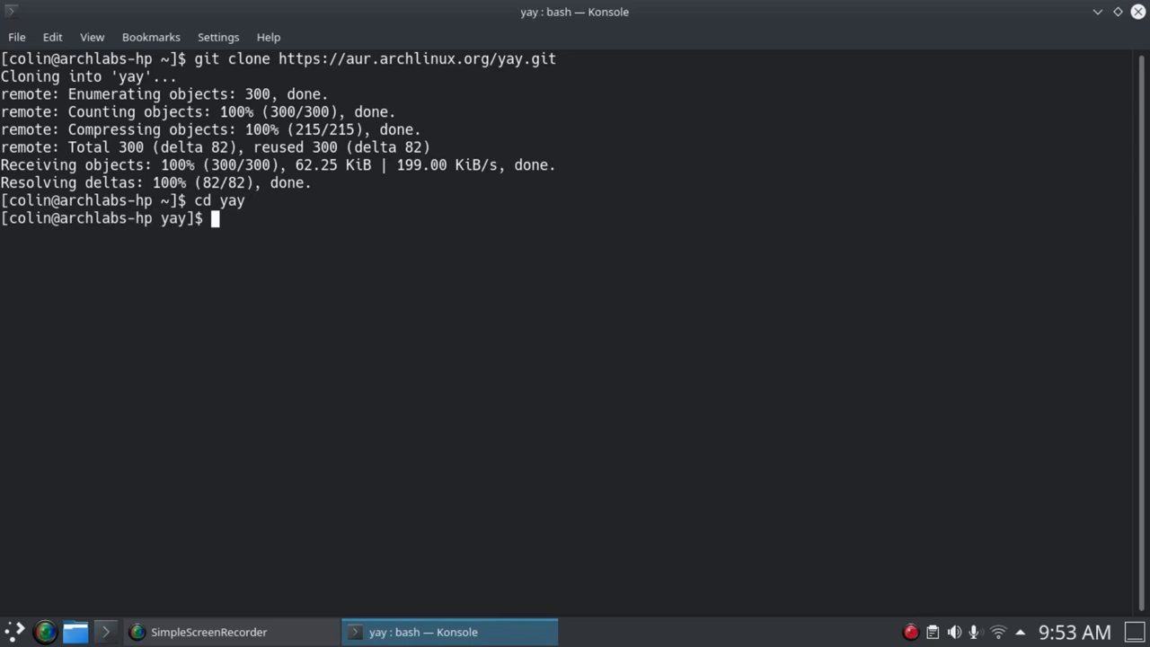
text(makepkg)
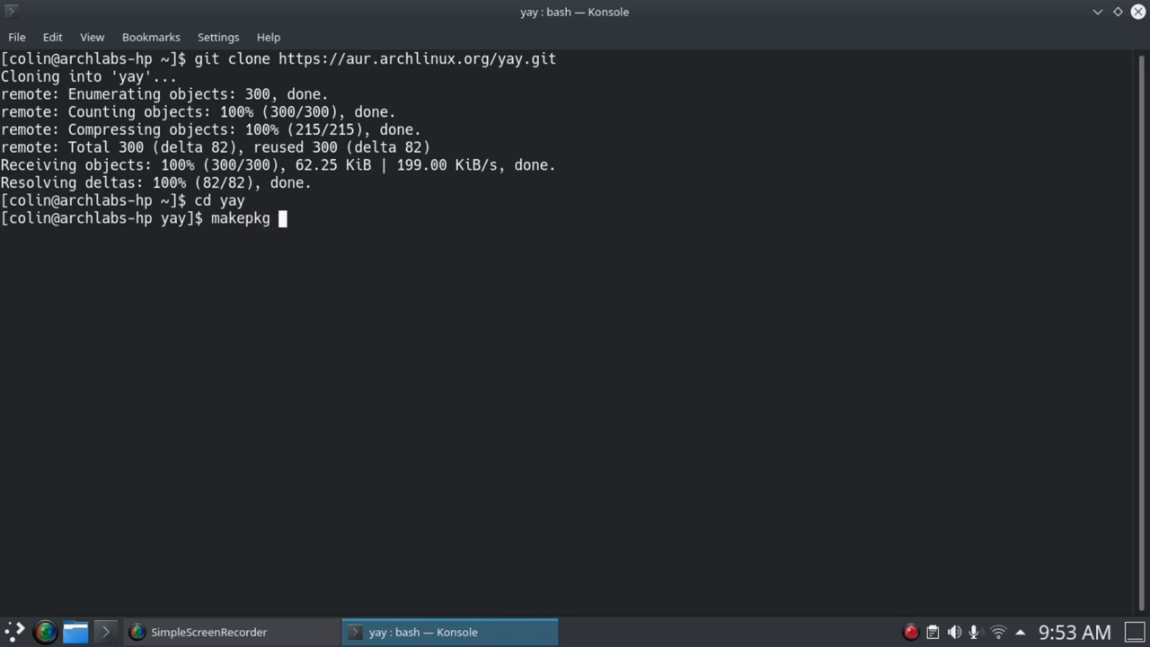
text( -si)
key(Return)
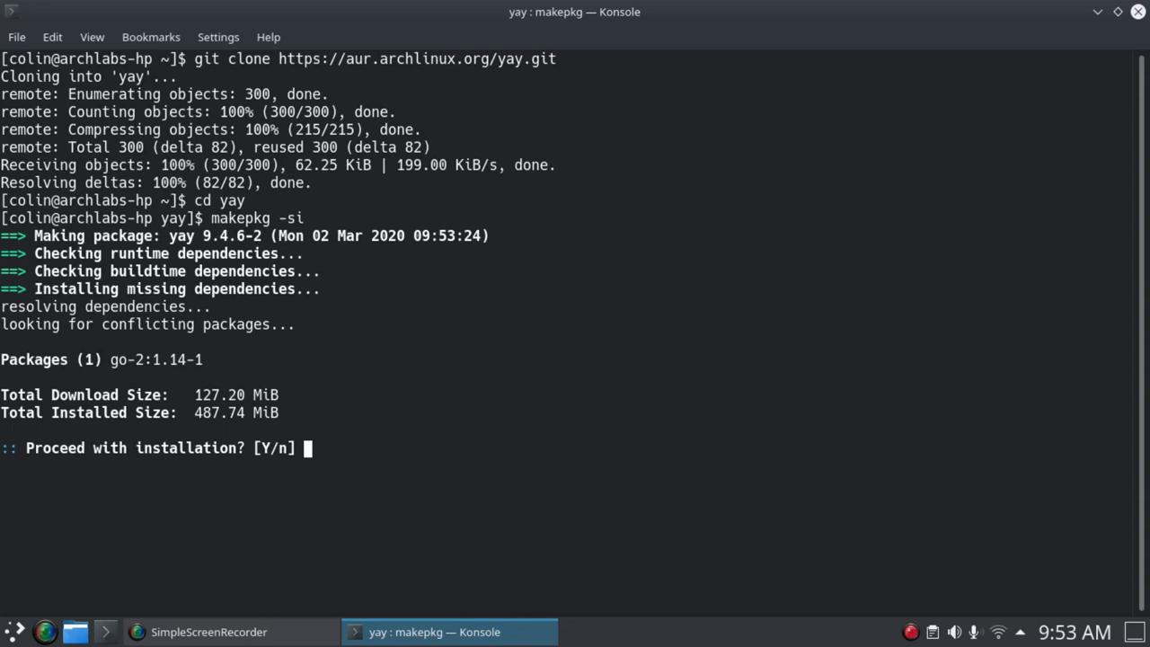
key(Return)
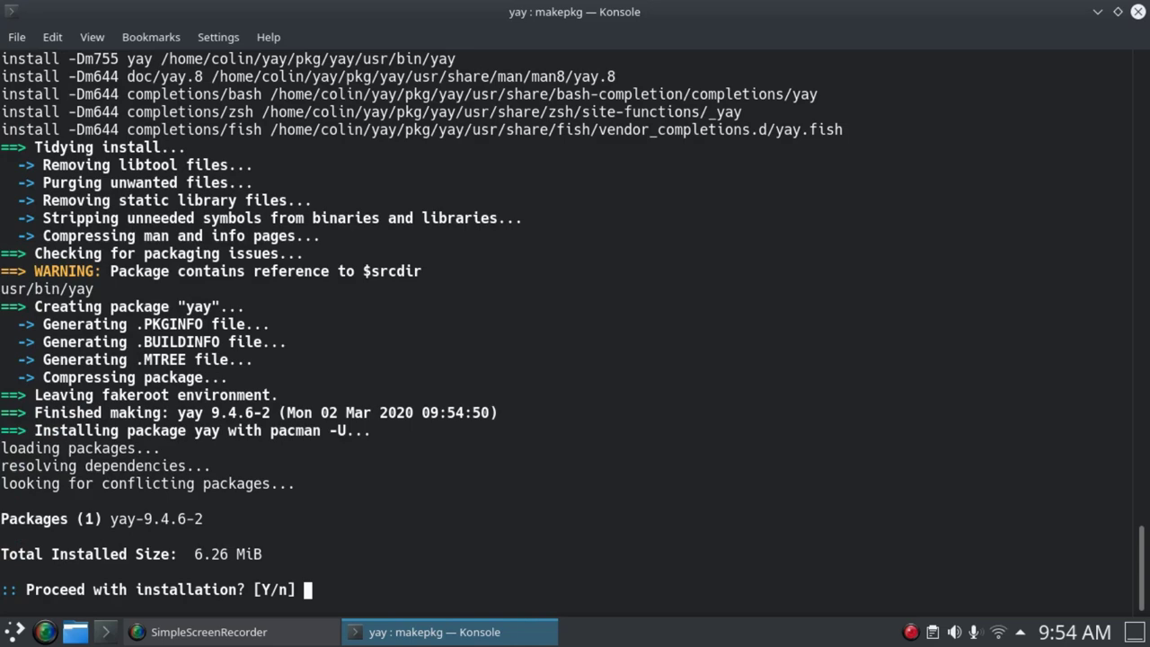
key(Return)
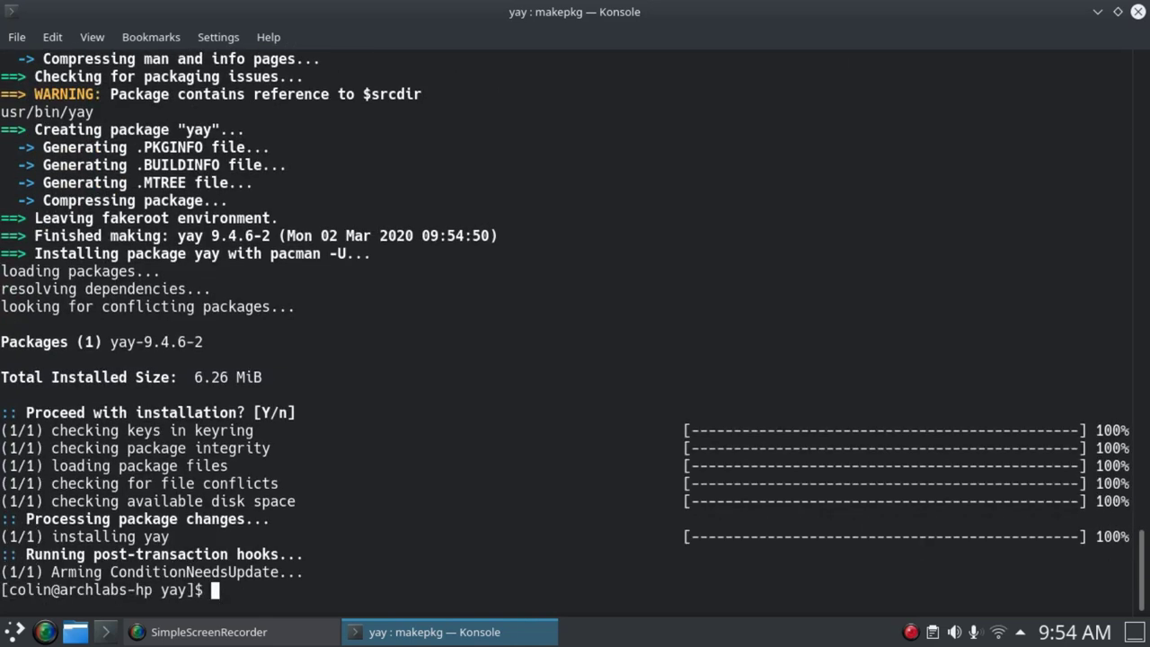
text(clear)
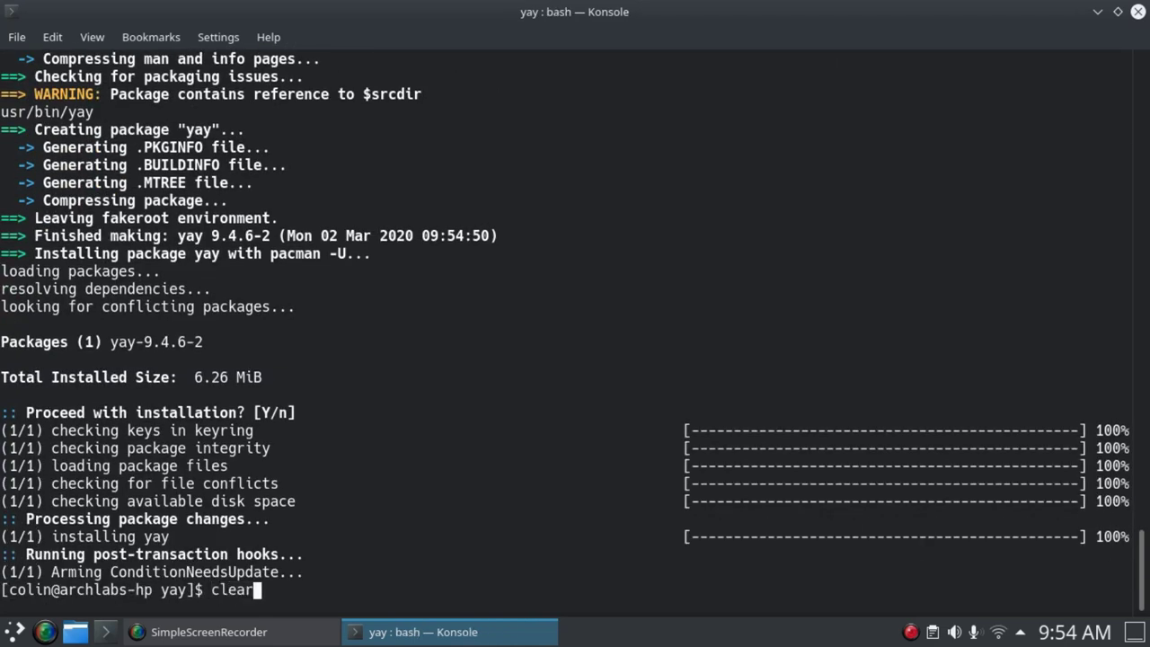
key(Return)
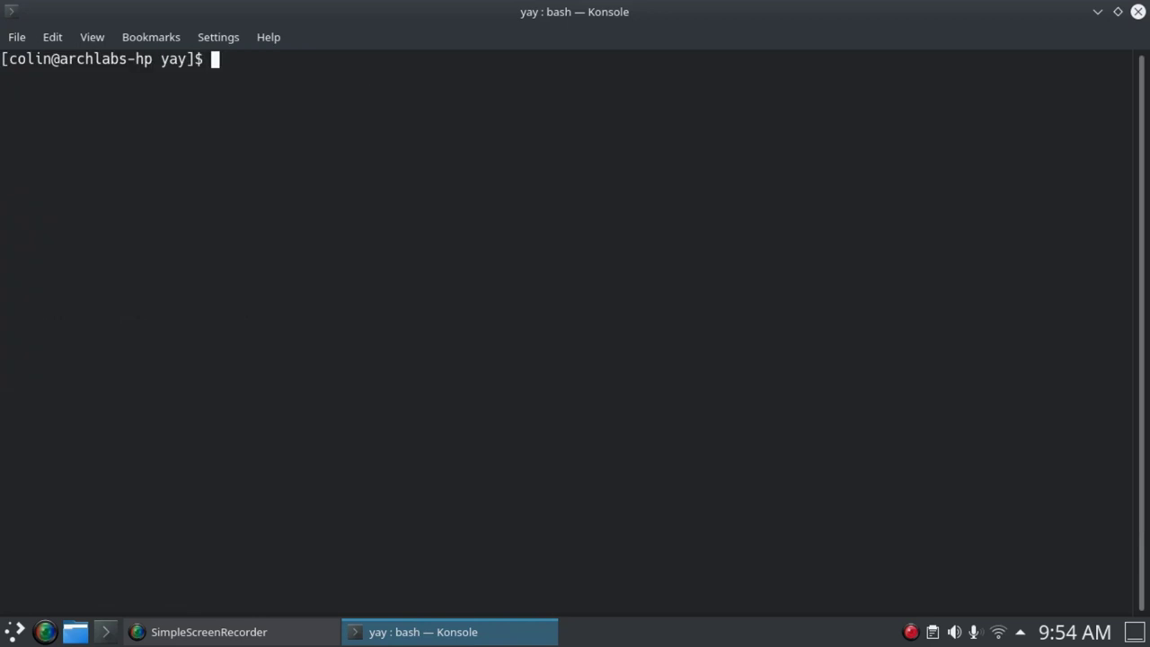
- Search the repositories for google with yay -Ss, and clear the terminal
text(yay -Ss)
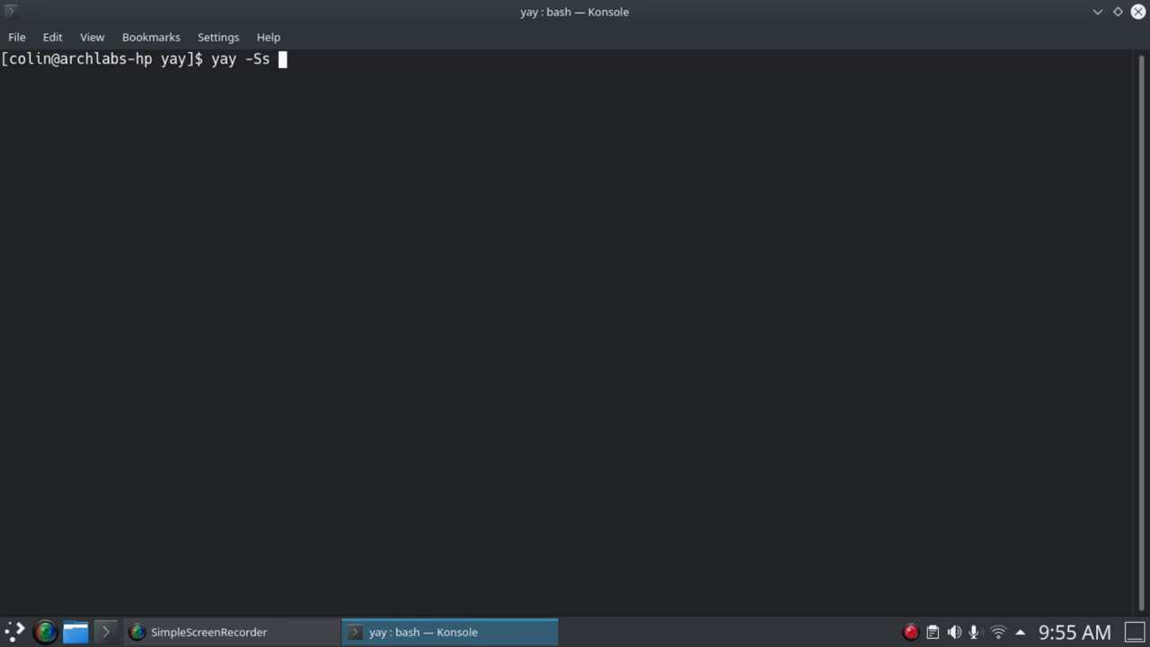
text( google)
key(Return)
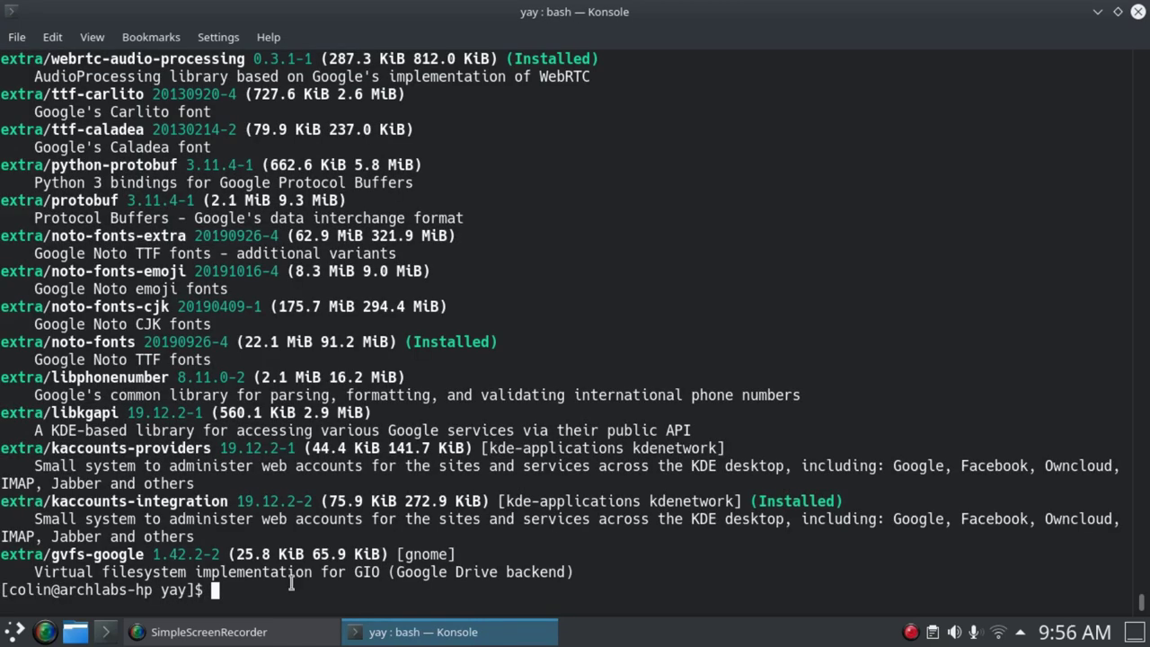
text(clear)
key(Return)
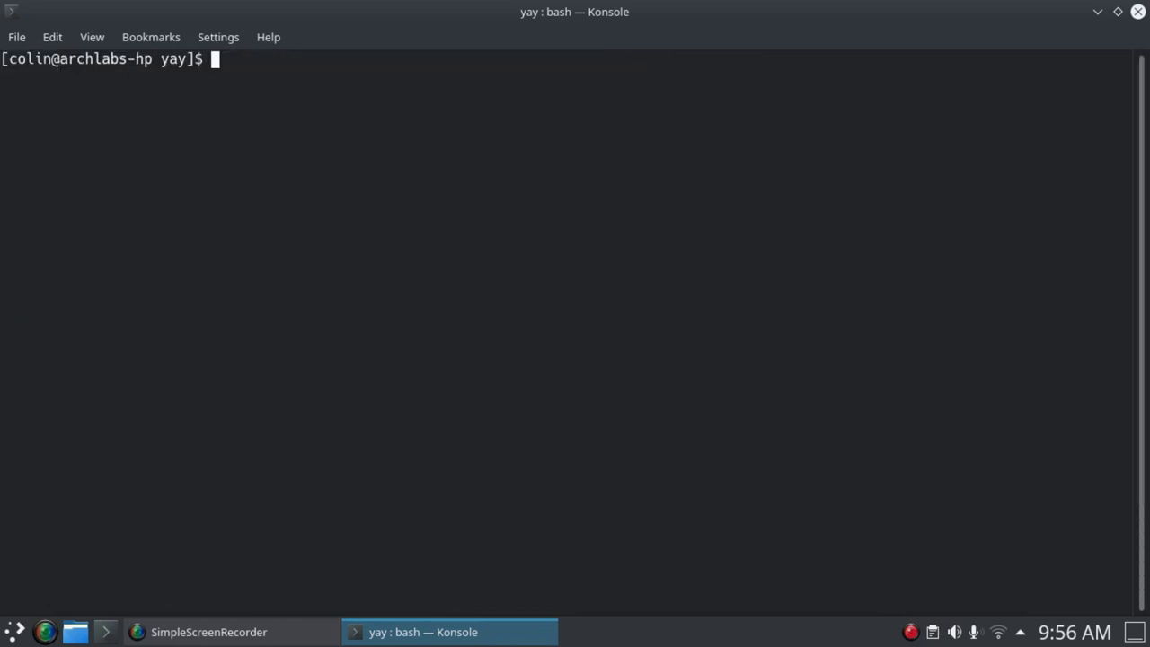
- Narrow the yay package search to google-chrome
key(Up)
key(Up)
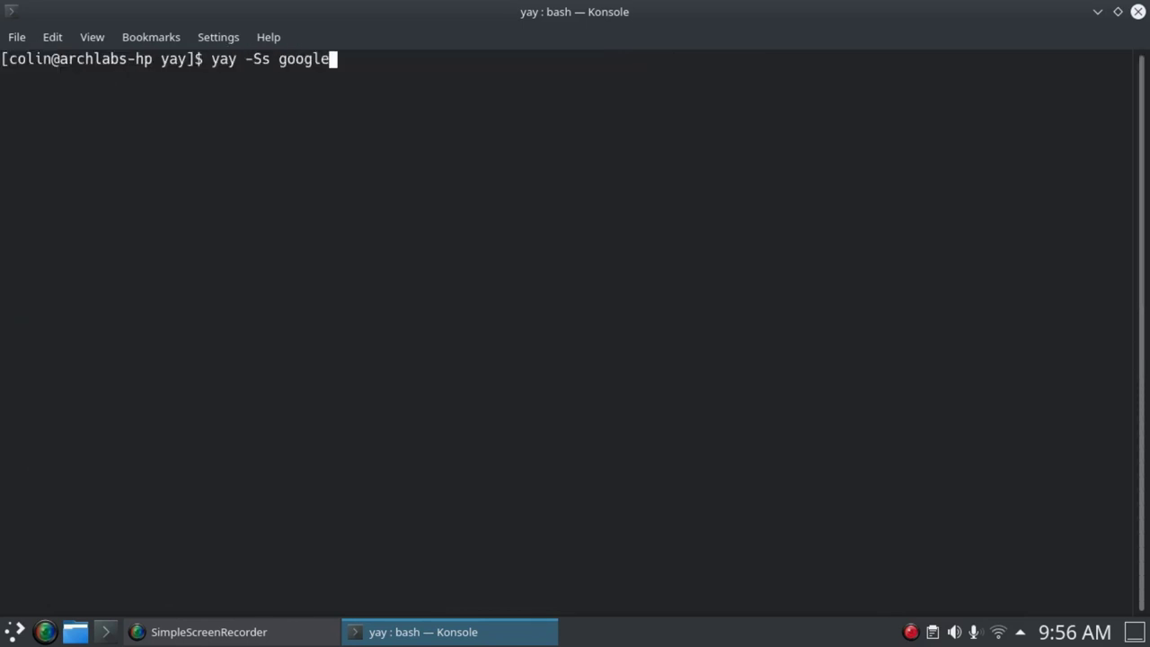
text(-chrome)
key(Return)
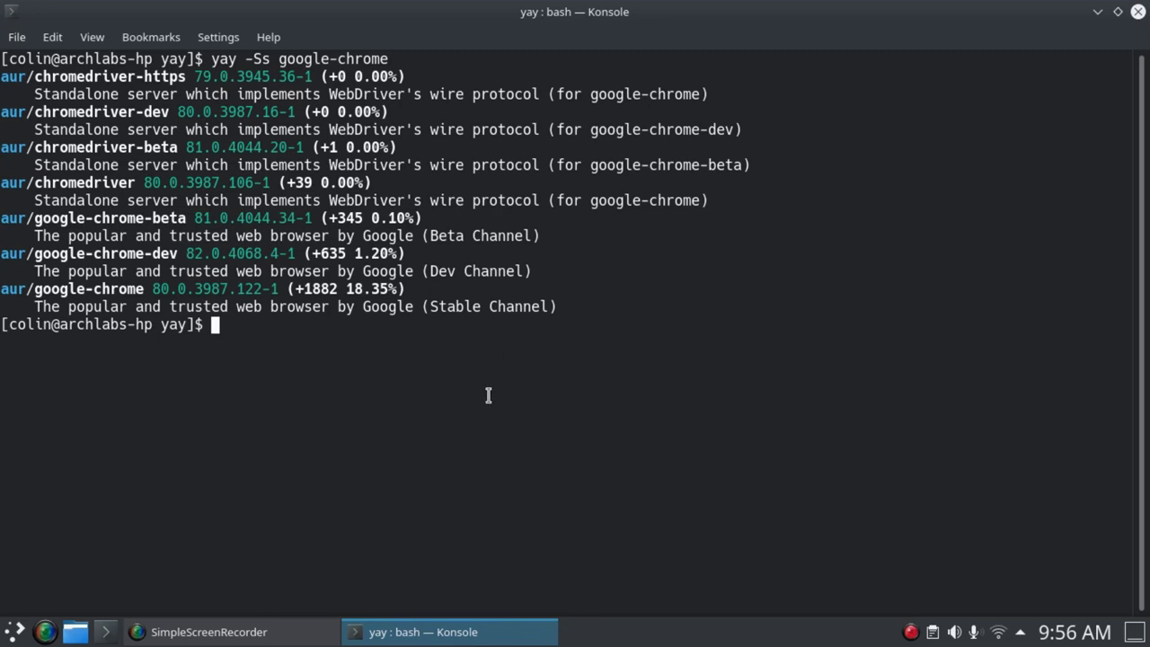
- Search for etcher with yay -Ss, and close the Konsole terminal
key(Up)
key(BackSpace)
key(BackSpace)
key(BackSpace)
key(BackSpace)
key(BackSpace)
key(BackSpace)
key(BackSpace)
key(BackSpace)
key(BackSpace)
key(BackSpace)
key(BackSpace)
key(BackSpace)
key(BackSpace)
text(etcher)
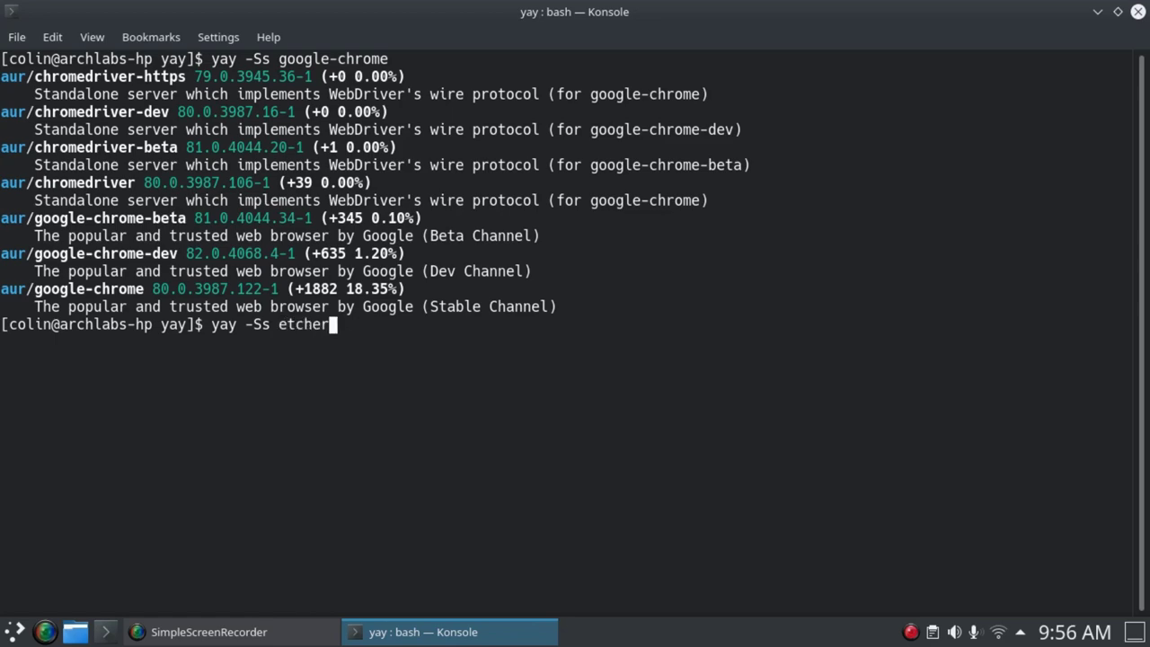
key(Return)
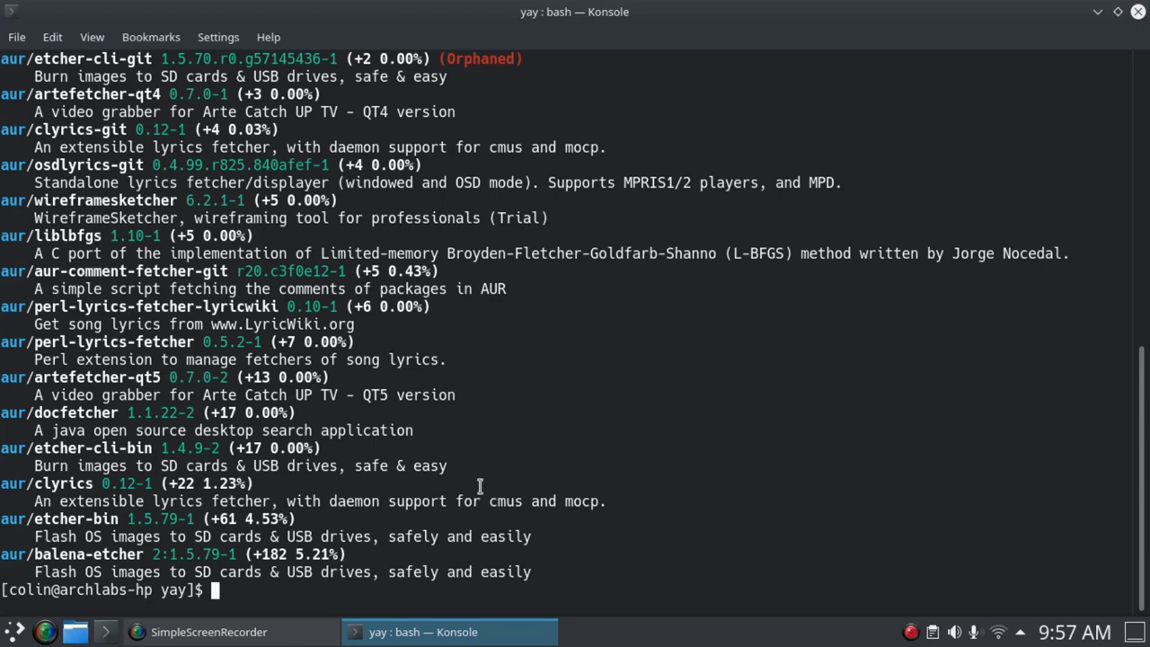
click(1138, 12)
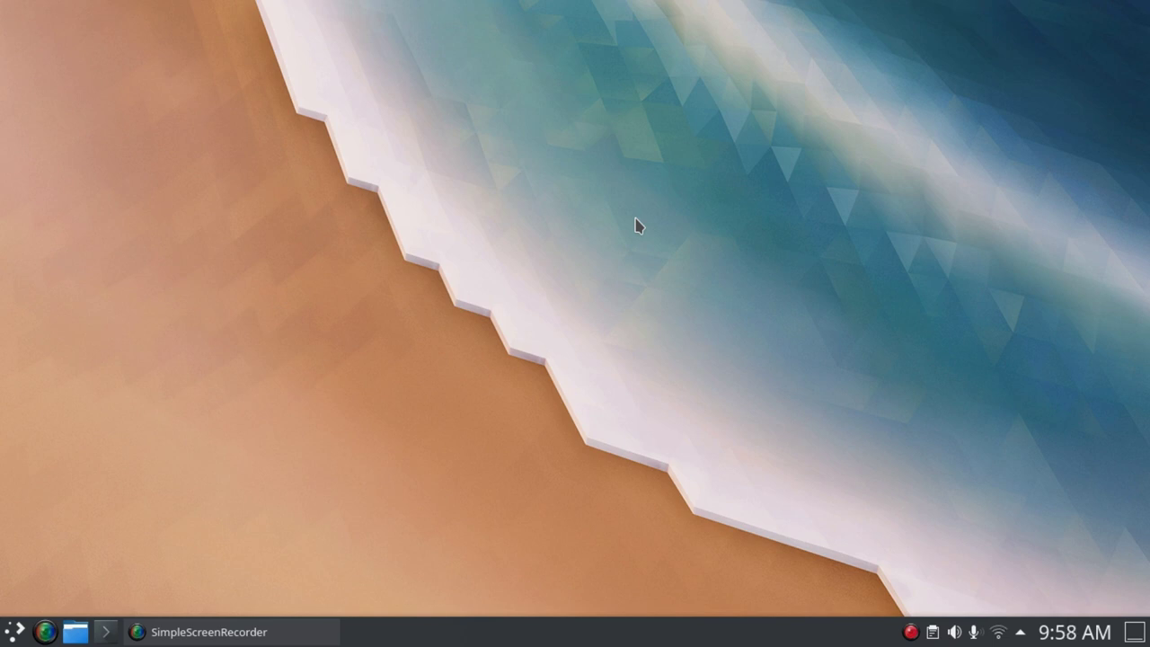
- Look through the Internet category of the application launcher, and close the launcher
click(14, 634)
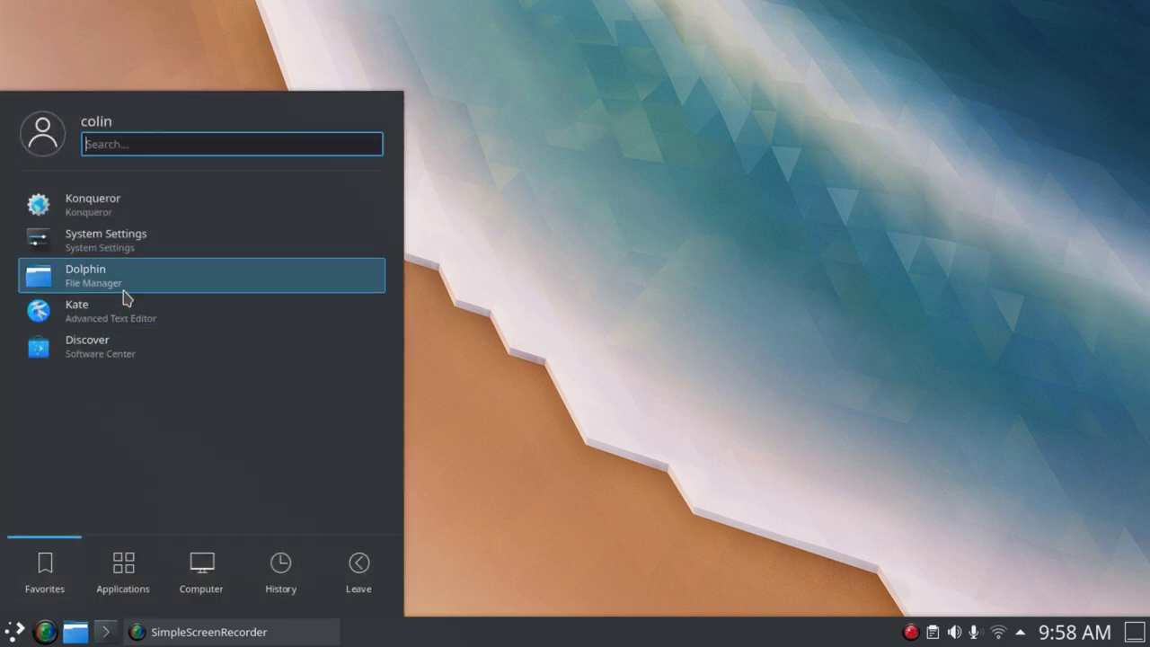
click(137, 566)
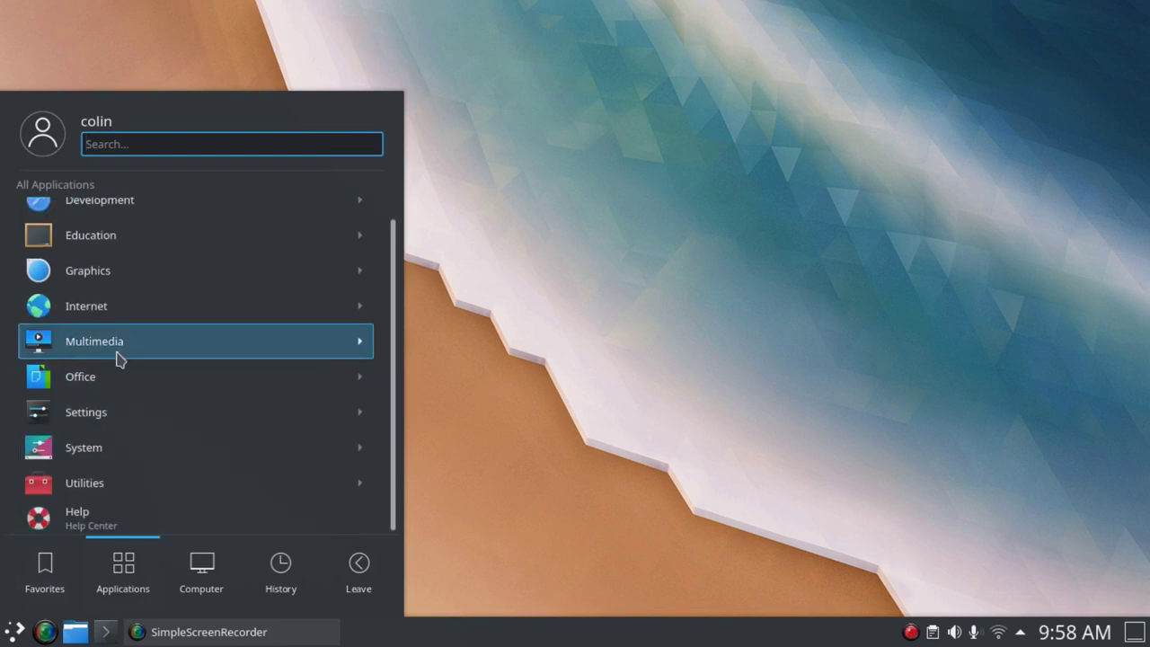
click(115, 311)
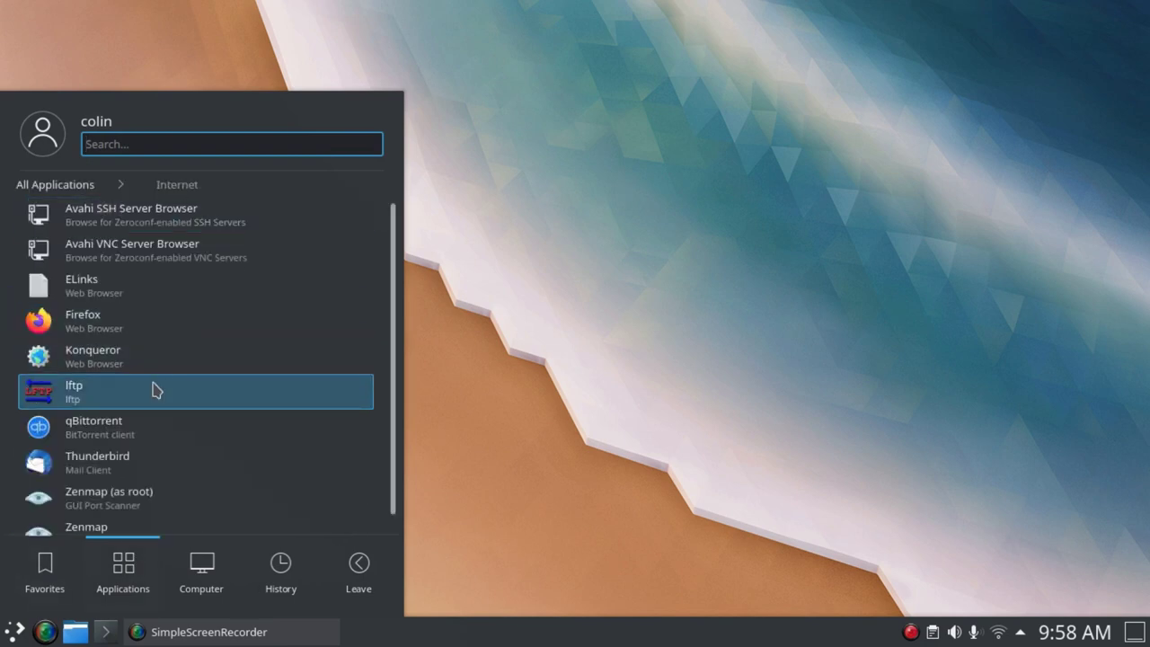
scroll(154, 404, down, 1)
click(602, 286)
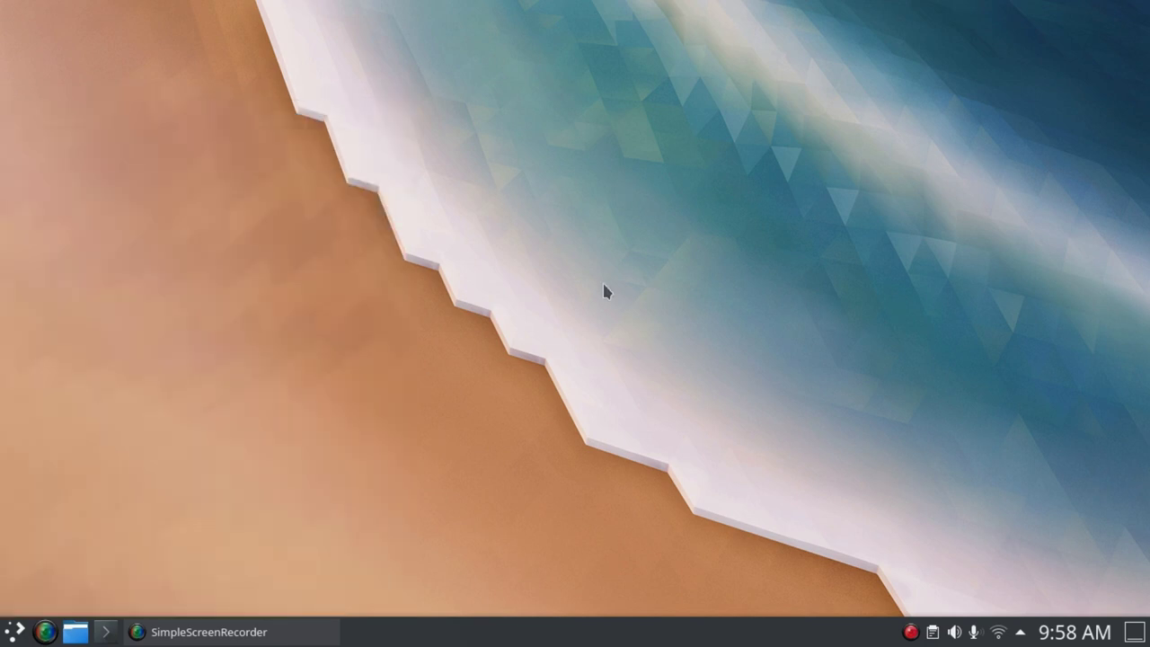